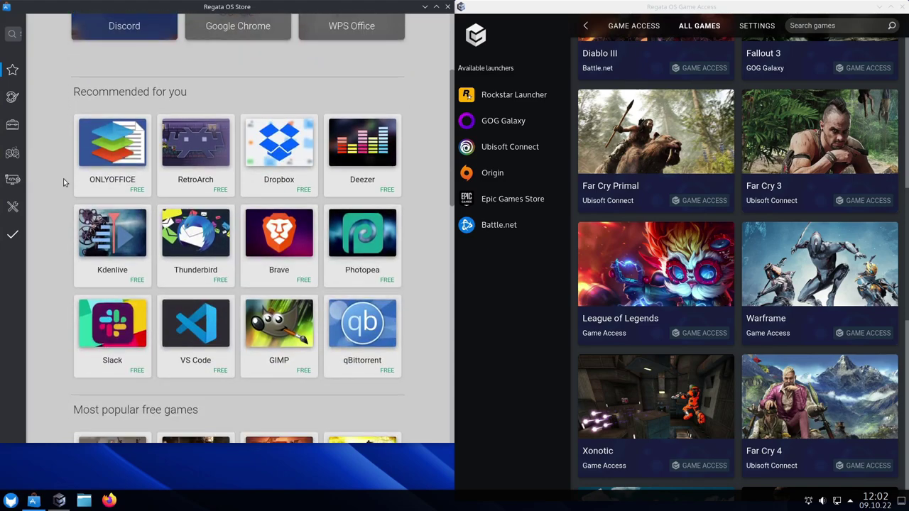
Scroll up in the game library, then bring Firefox forward on the DistroWatch Regata OS page
click(472, 372)
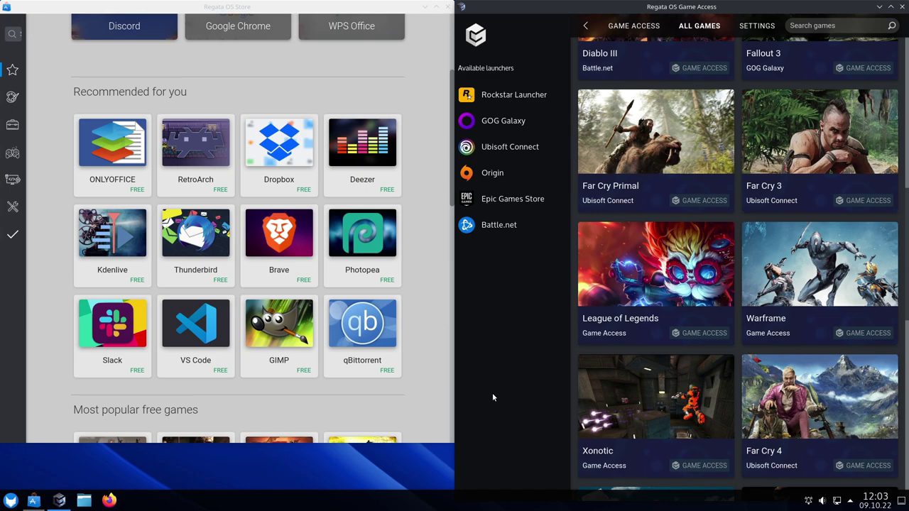
scroll(426, 365, up, 3)
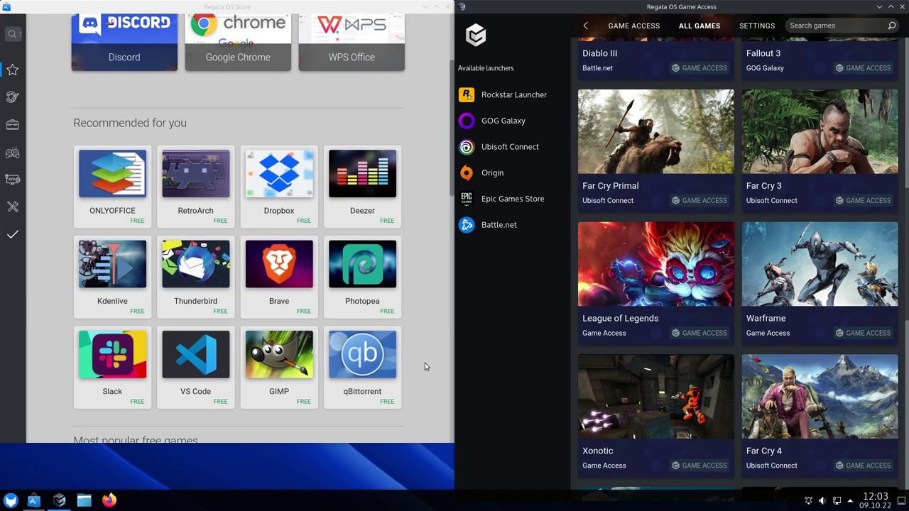
scroll(425, 364, up, 1)
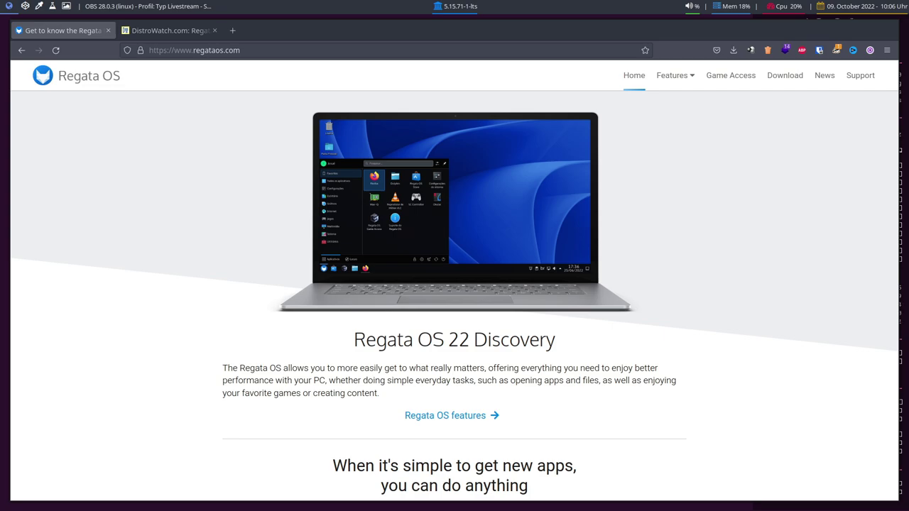
click(836, 205)
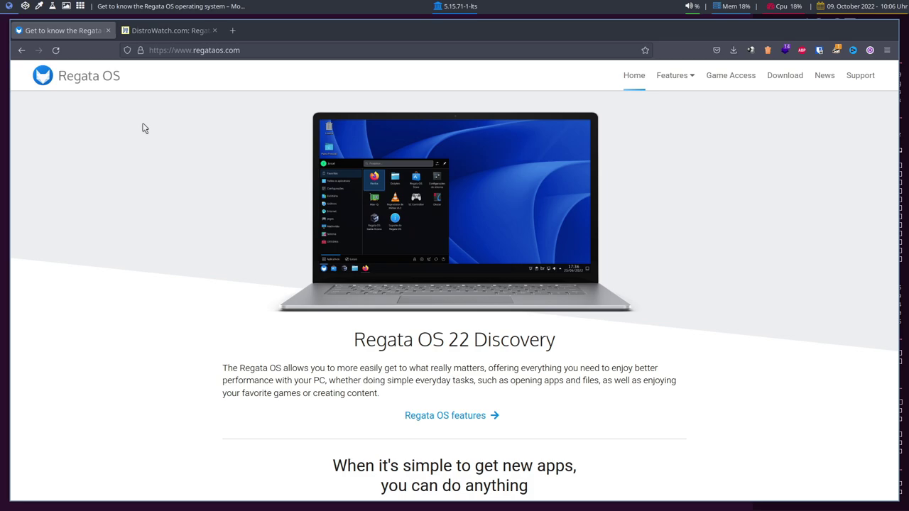
click(157, 29)
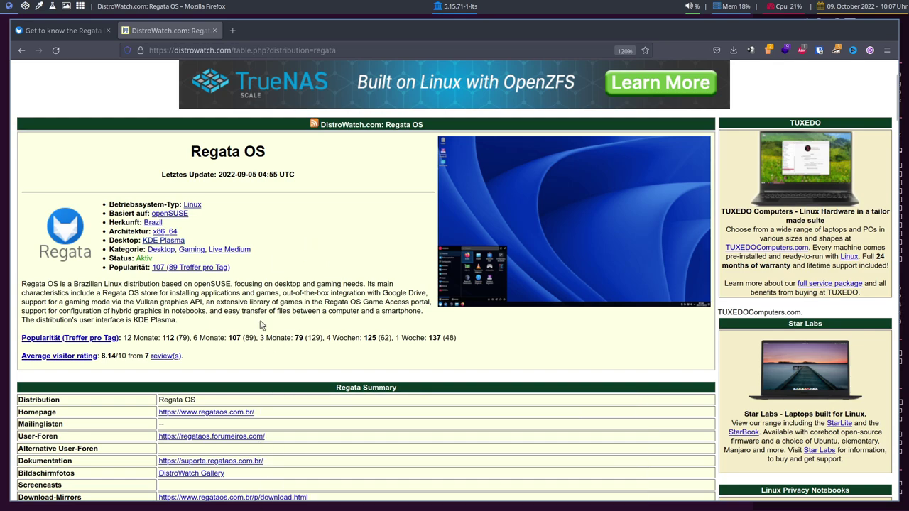
Switch back to the regataos.com tab showing the Regata OS 22 Discovery homepage
key(ctrl+shift+Tab)
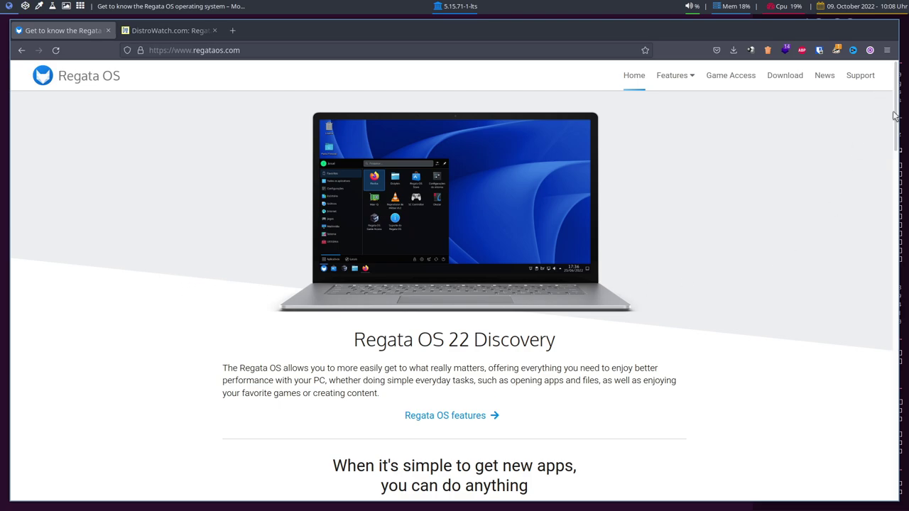
drag(898, 103, 881, 240)
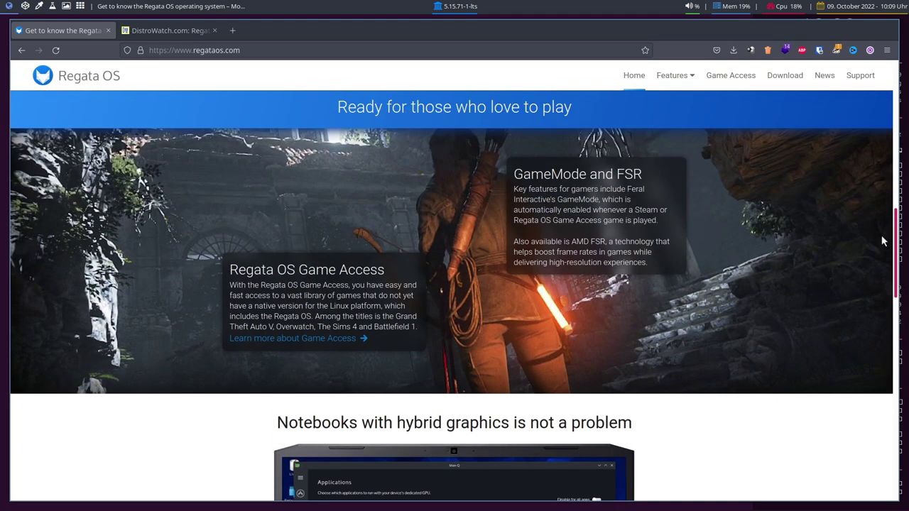
drag(882, 240, 886, 227)
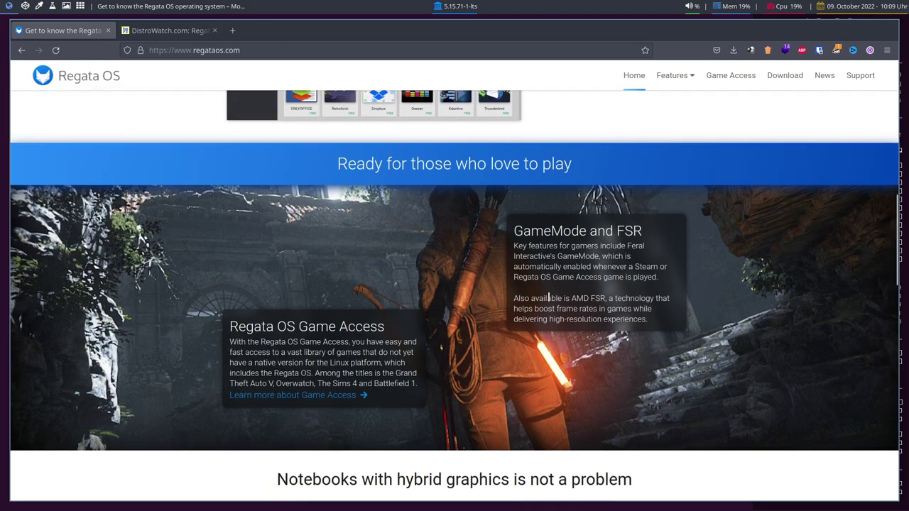
drag(571, 298, 605, 298)
click(662, 294)
drag(896, 217, 897, 302)
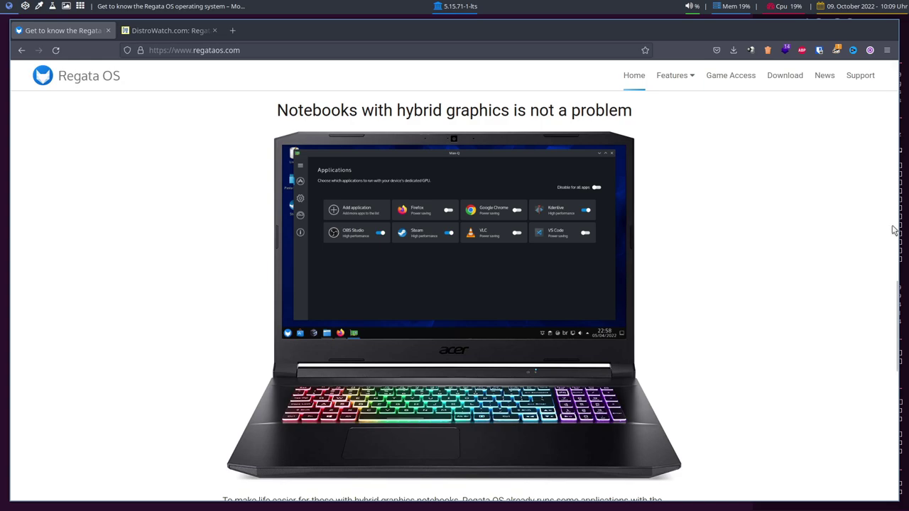
drag(895, 290, 861, 5)
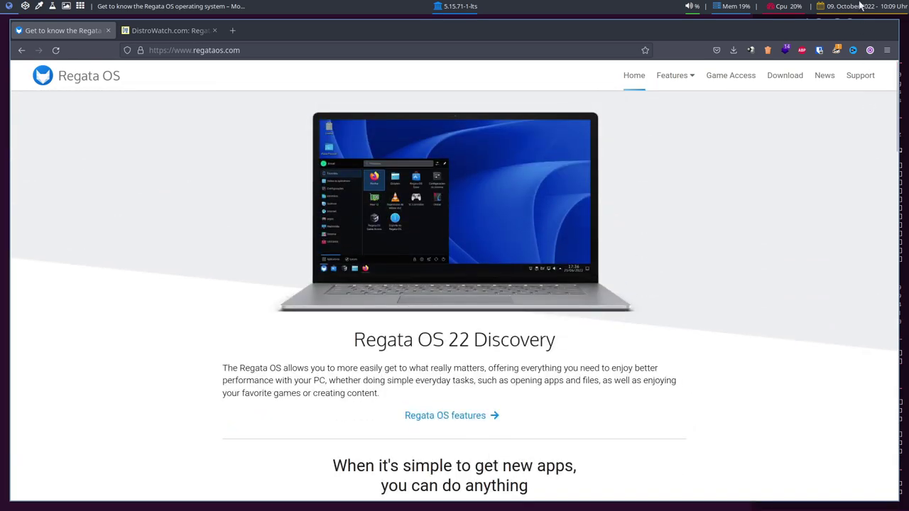
Download the Regata OS 22 ISO from SourceForge using the NetCologne GmbH mirror
click(794, 85)
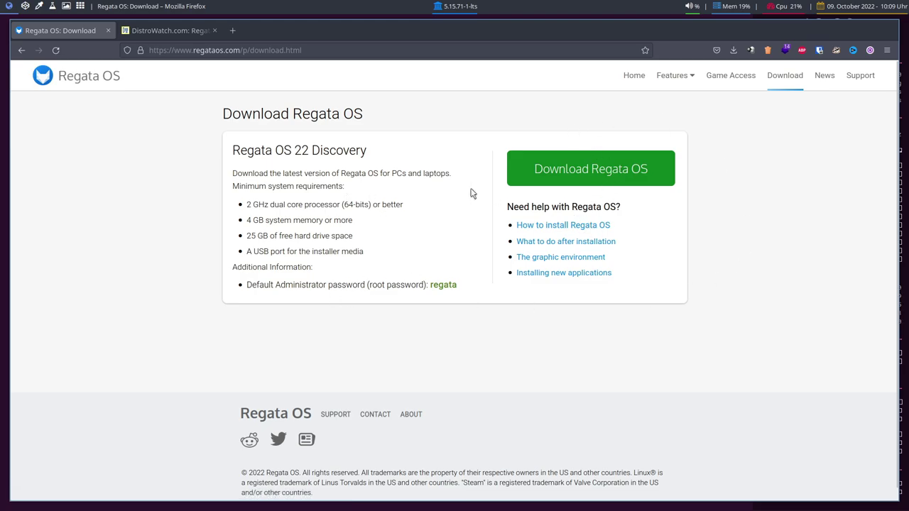
click(581, 163)
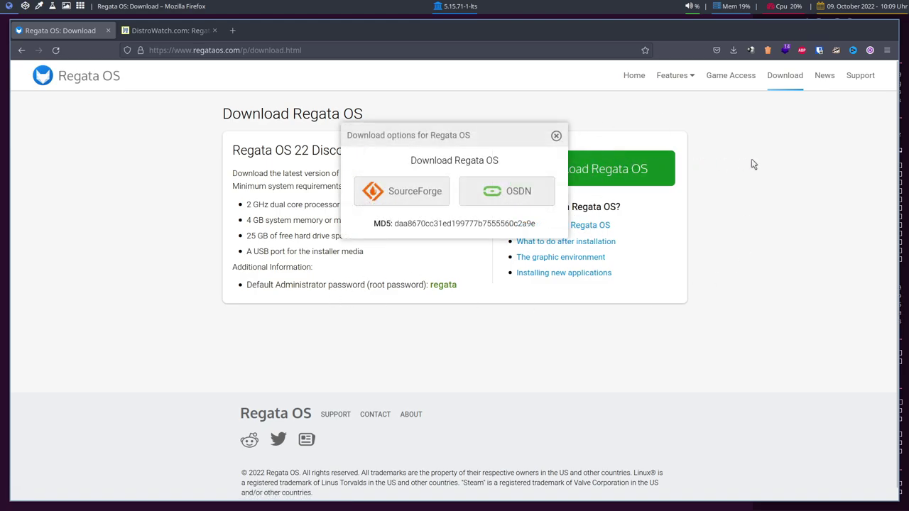
click(410, 202)
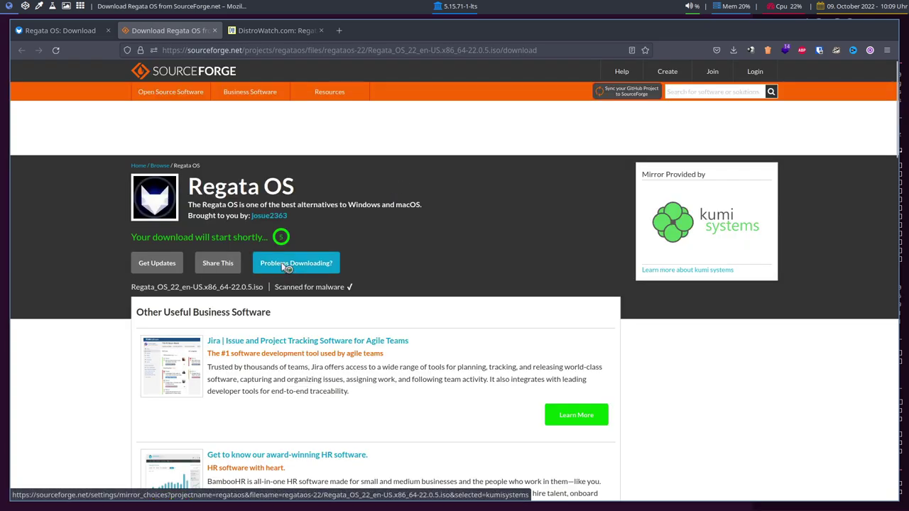
click(282, 265)
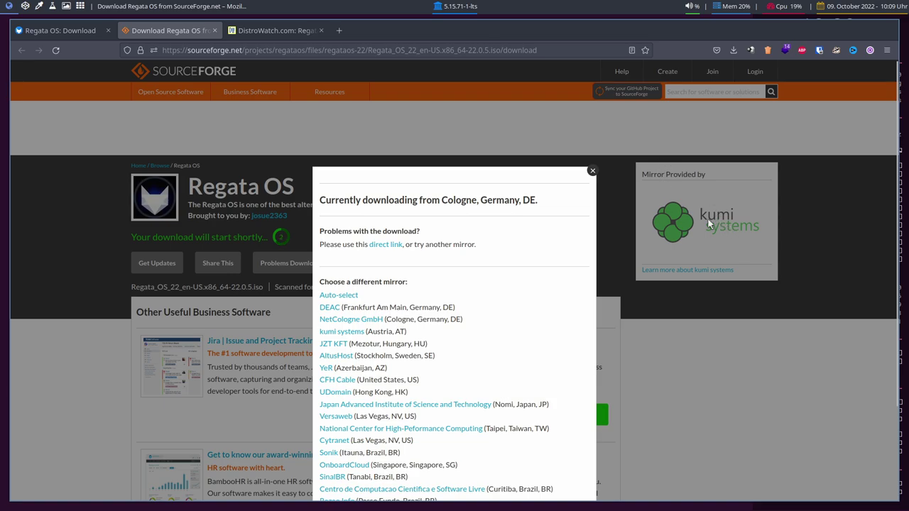
click(351, 321)
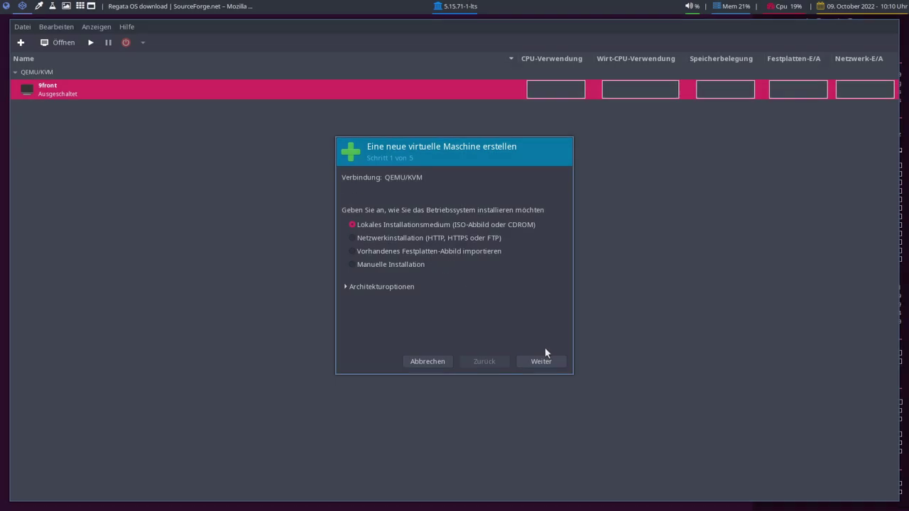
Use the downloaded Regata OS 22 ISO from the Downloads pool as local install media
click(542, 358)
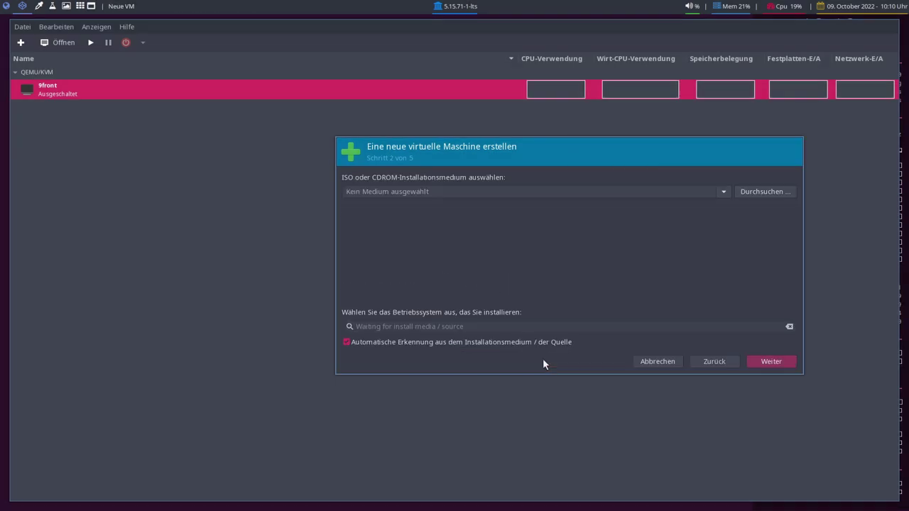
click(747, 191)
click(314, 220)
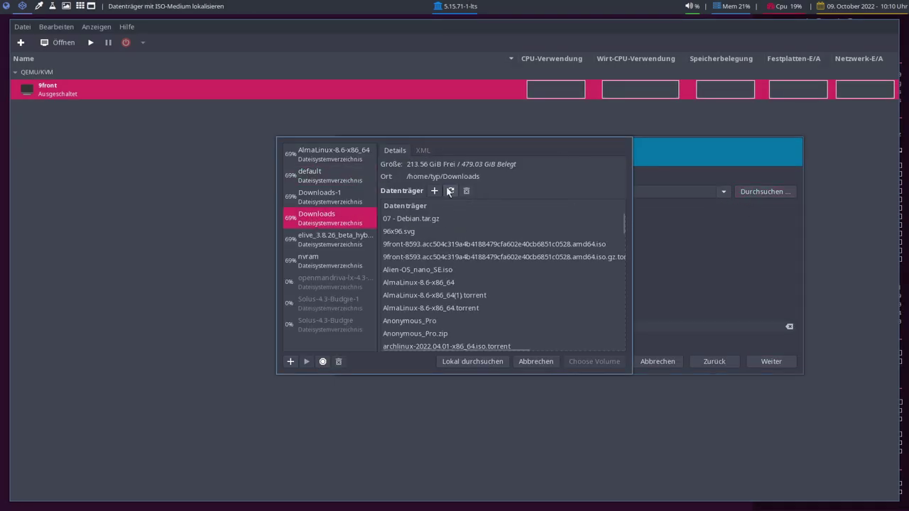
scroll(542, 286, down, 10)
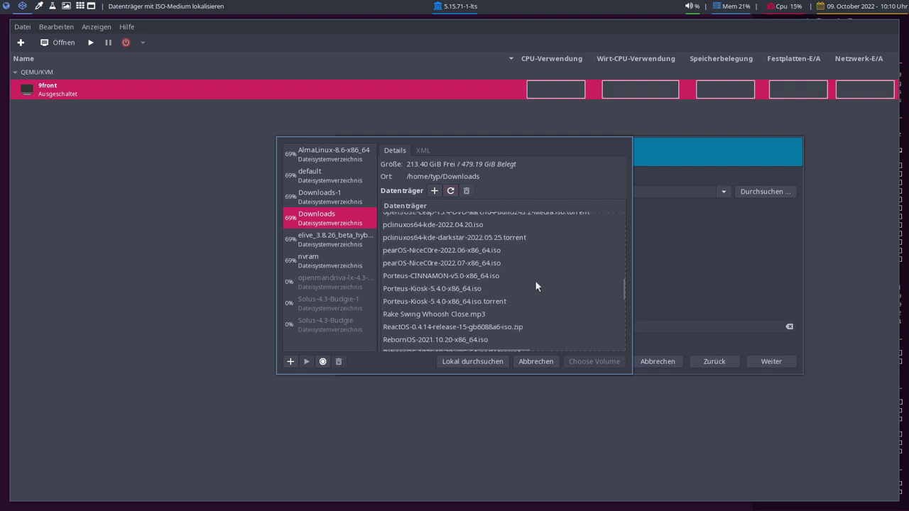
scroll(441, 320, down, 2)
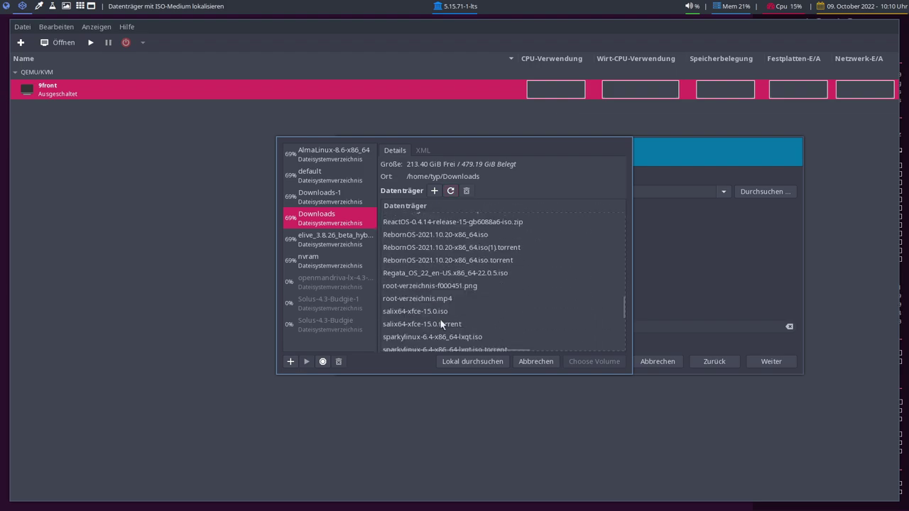
click(419, 273)
click(581, 361)
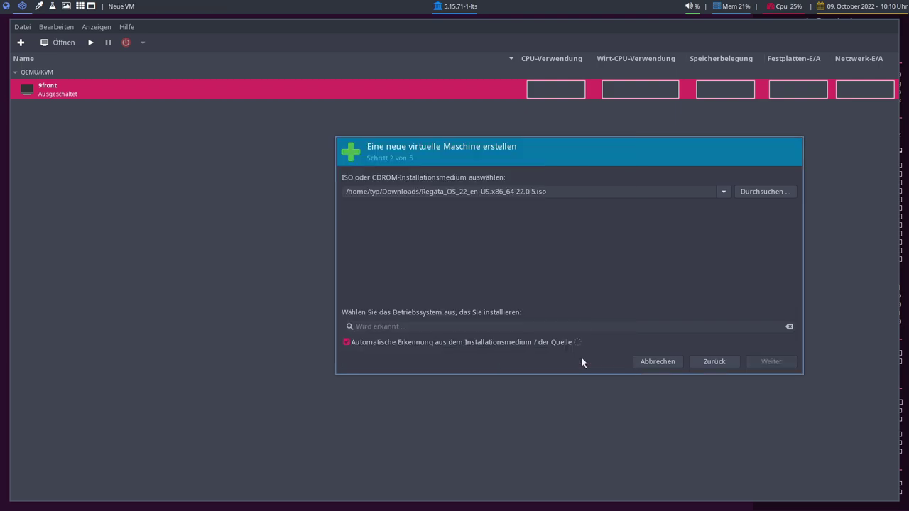
Disable automatic OS detection and set the operating system to openSUSE Tumbleweed
click(346, 341)
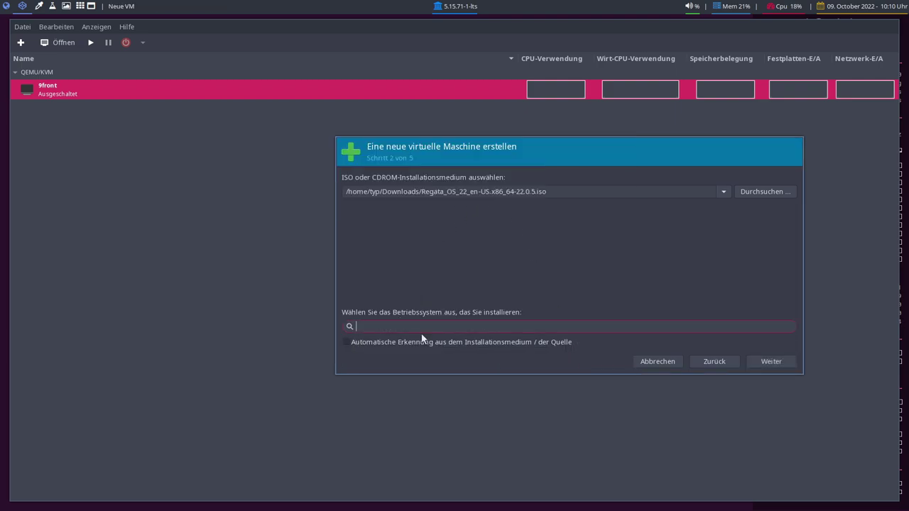
text(Sus)
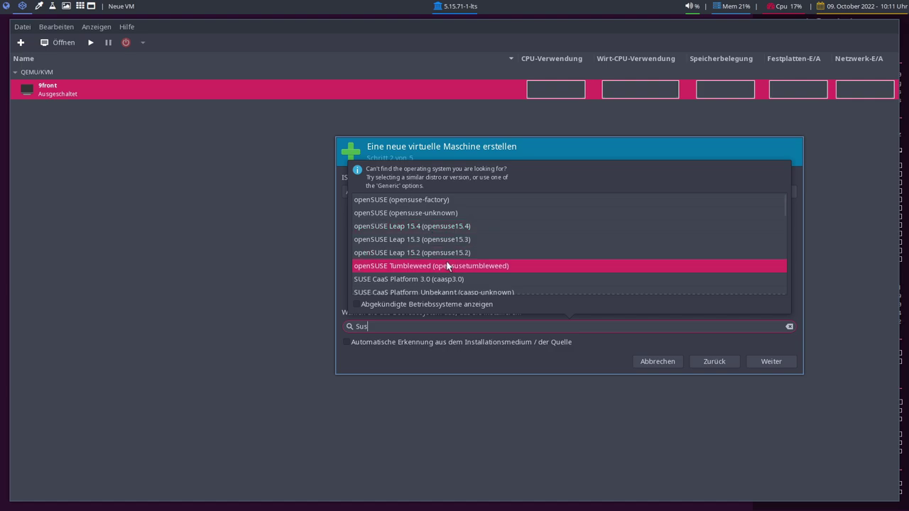
click(433, 266)
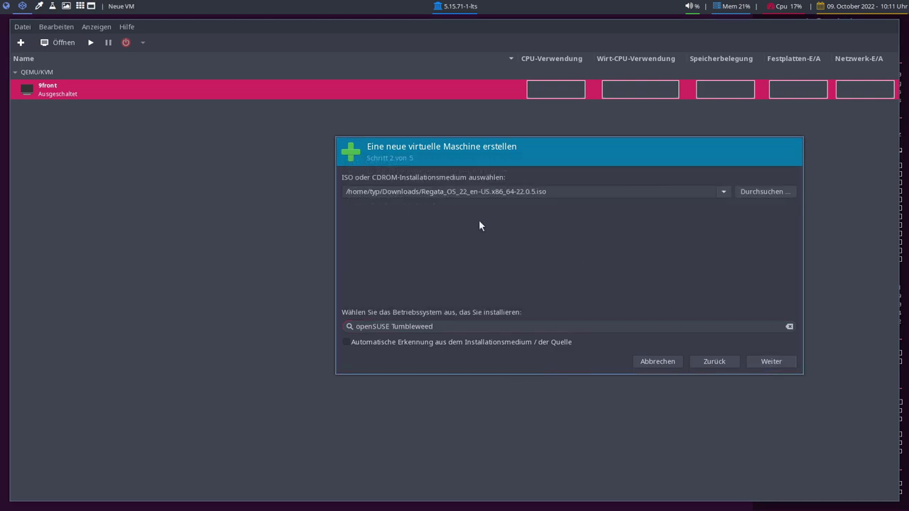
Give the VM 8200 MiB of memory and 6 CPUs
click(771, 362)
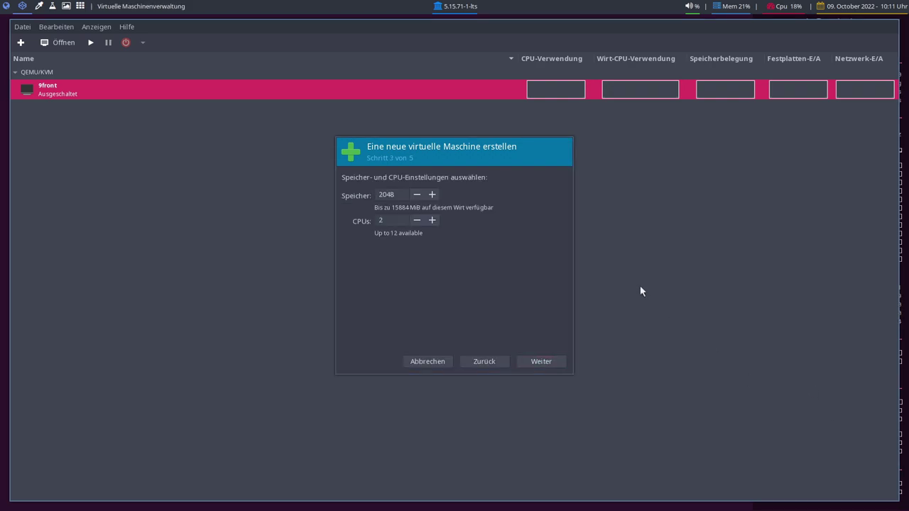
double_click(389, 194)
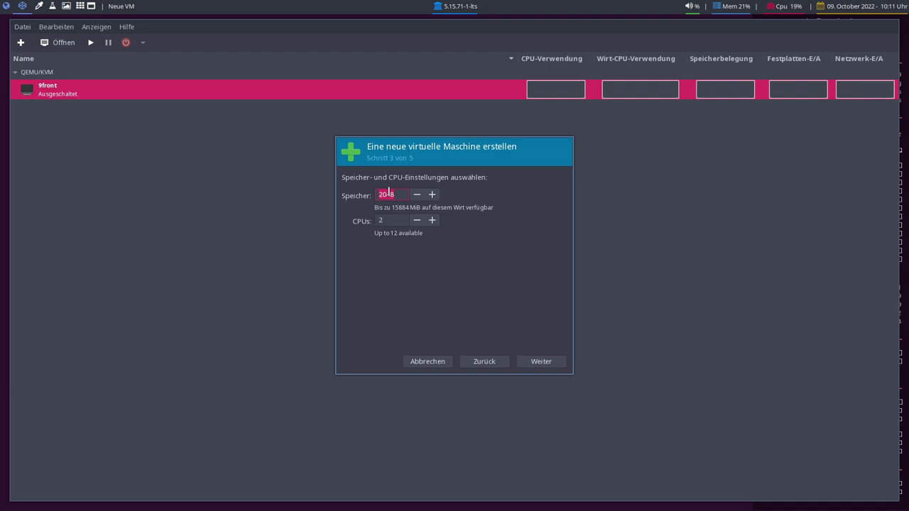
text(8200)
key(Tab)
text(6)
Set the virtual disk size to 50 GiB
click(533, 359)
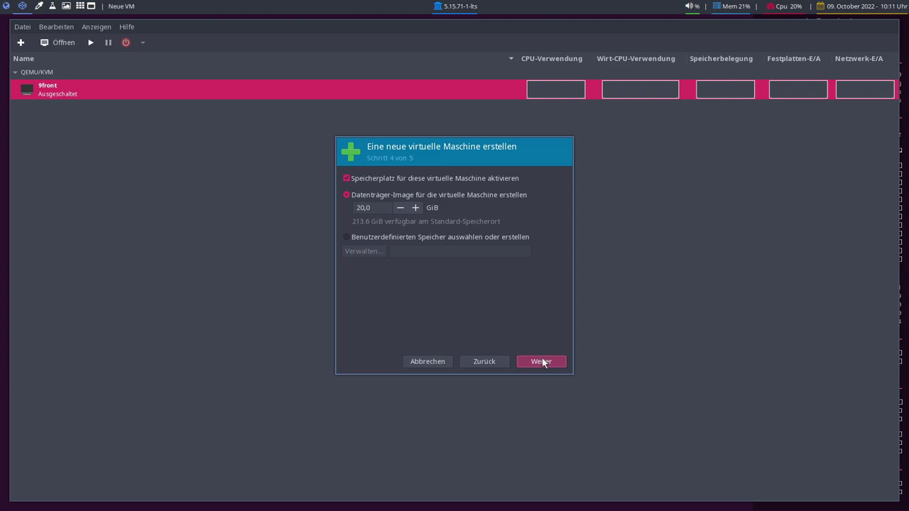
click(357, 206)
key(Delete)
text(5)
Name the VM RegataOS, use the br10 NAT network, enable pre-install configuration, and finish
click(542, 362)
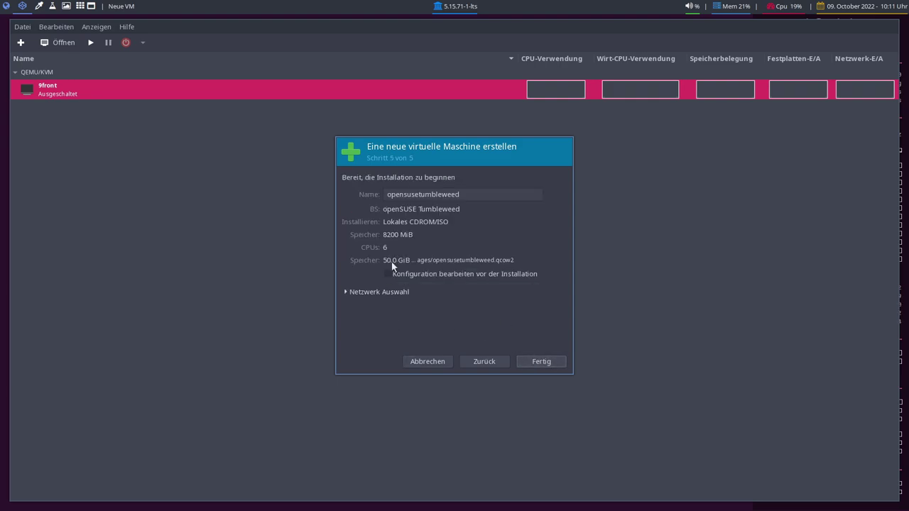
double_click(471, 193)
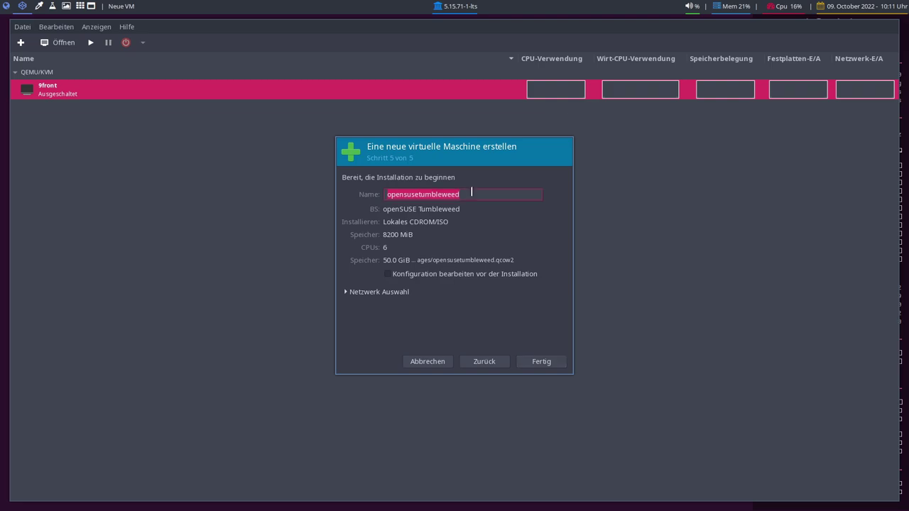
text(Regata)
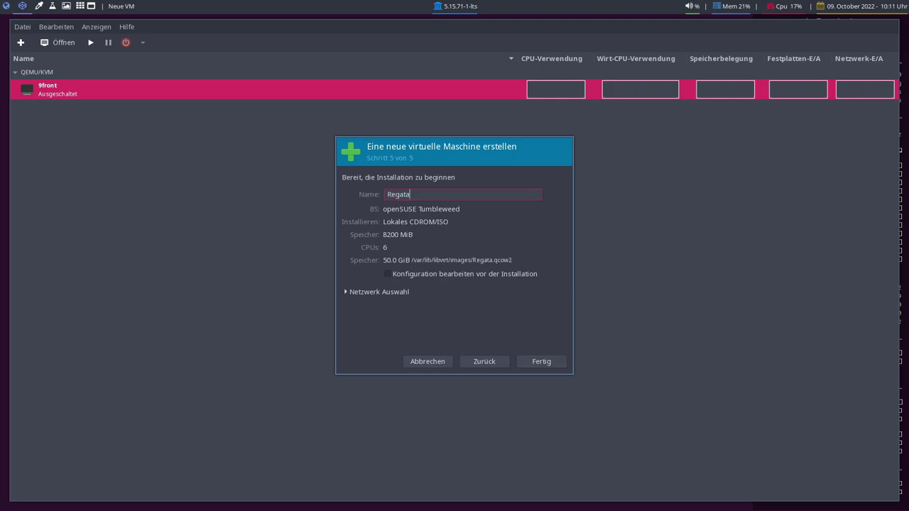
text(OS)
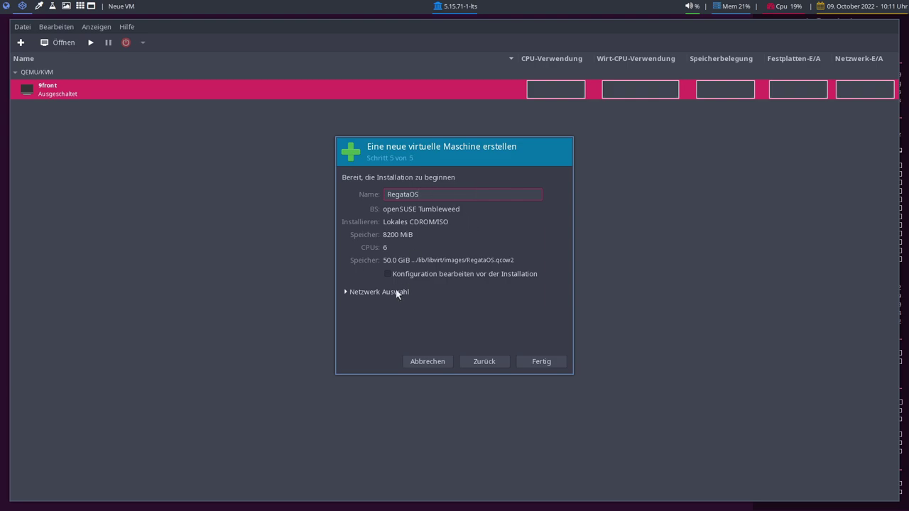
click(389, 275)
click(377, 292)
click(381, 309)
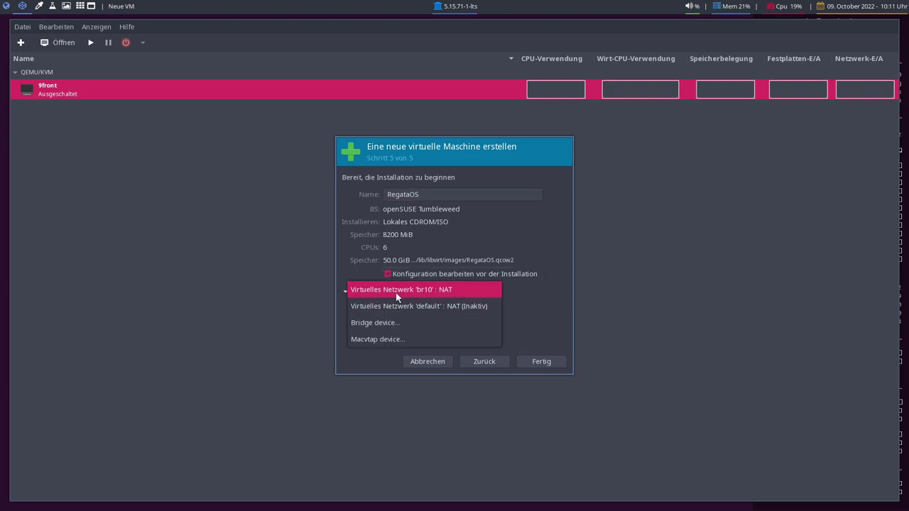
click(396, 292)
click(530, 362)
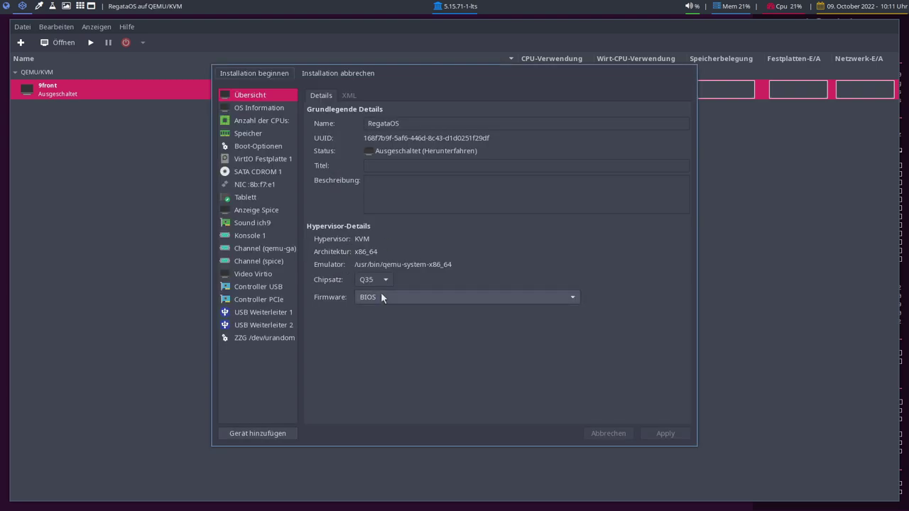
Set the RegataOS VM firmware to UEFI and apply the change
click(381, 297)
click(384, 315)
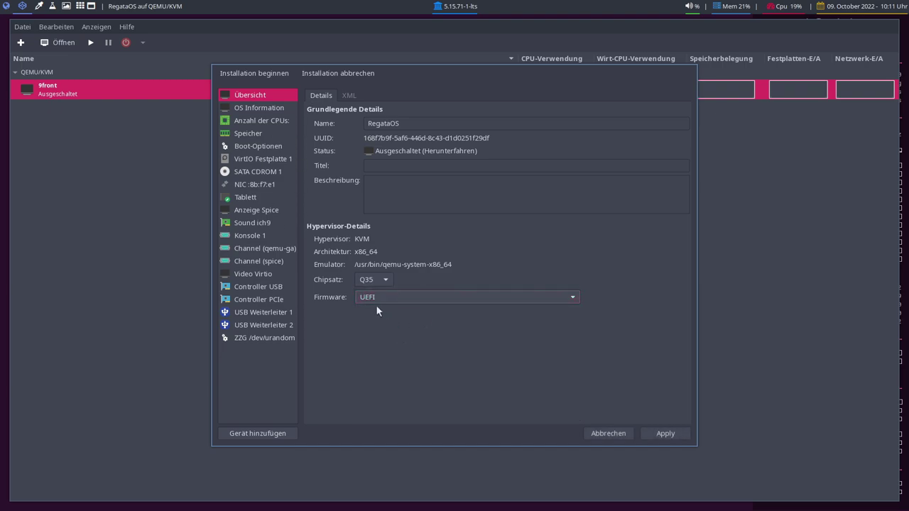
click(658, 436)
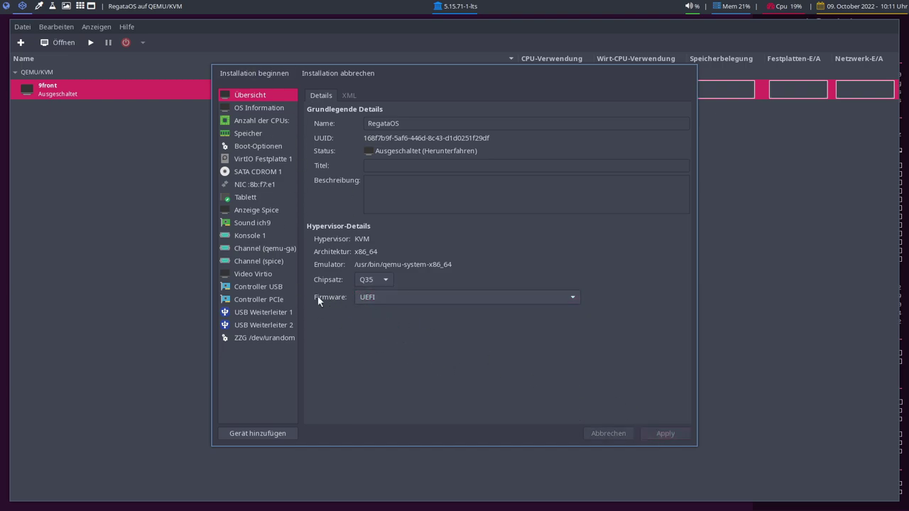
Keep Virtio as the video model and begin the installation
click(256, 275)
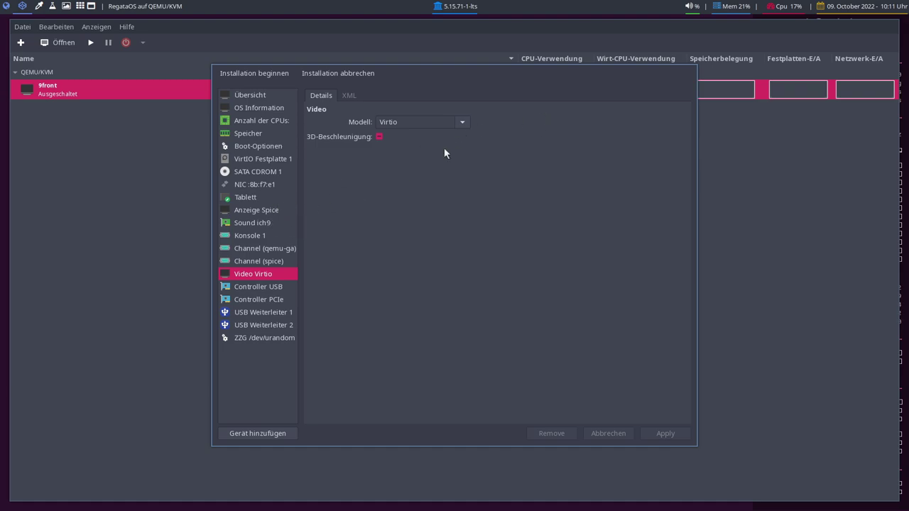
click(462, 122)
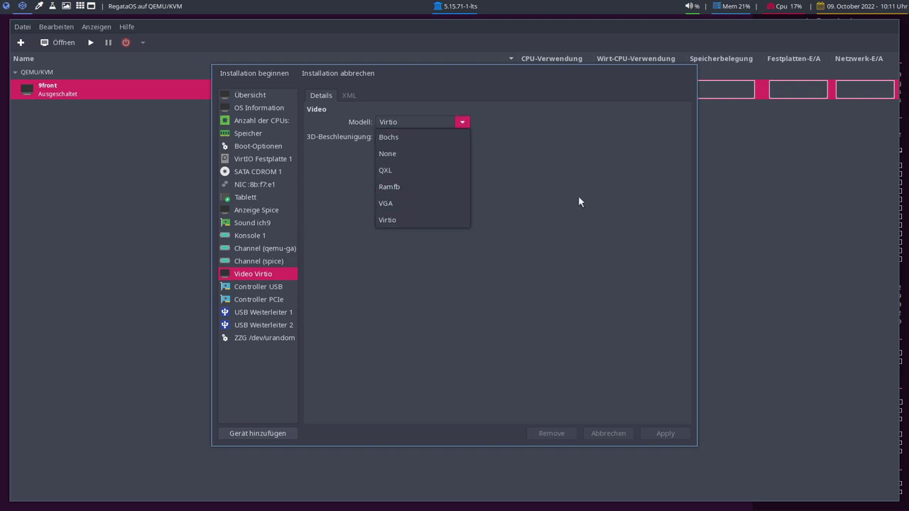
click(311, 177)
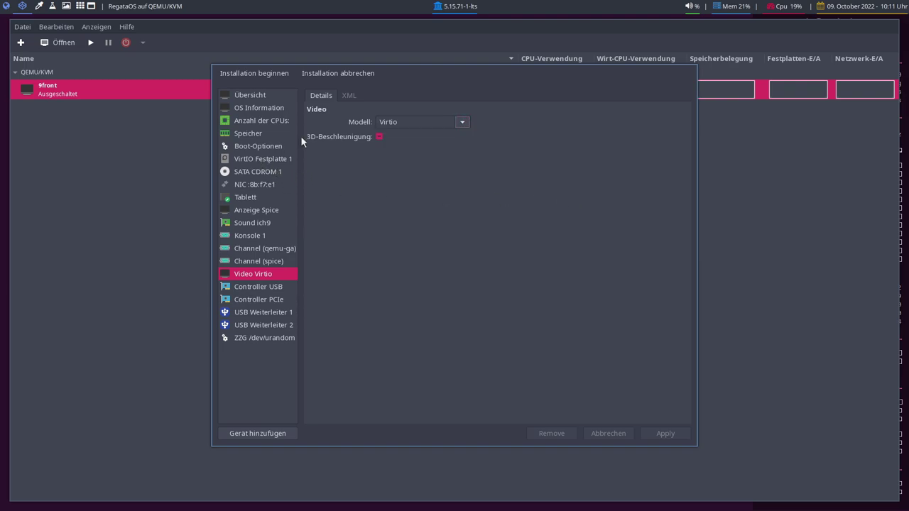
click(247, 76)
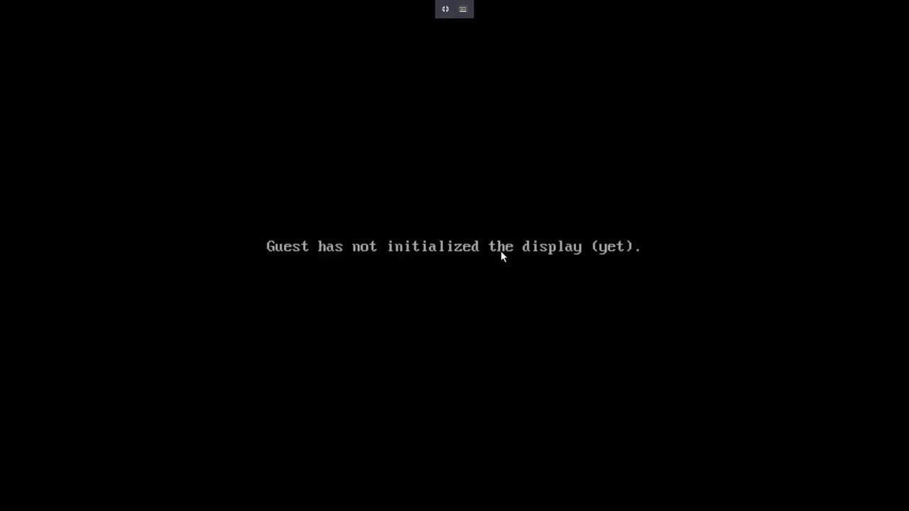
Stop the GRUB countdown and boot the Regata_OS_22_en-US live entry
key(Down)
key(Up)
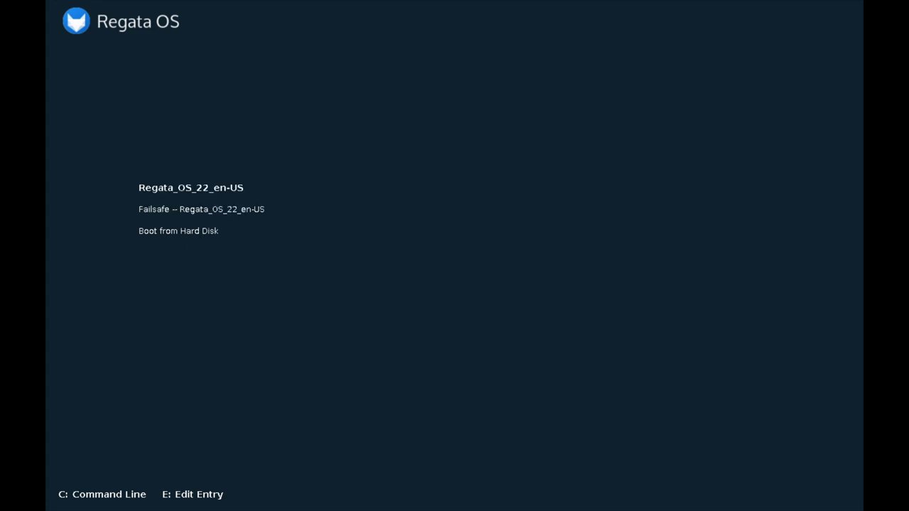
key(Return)
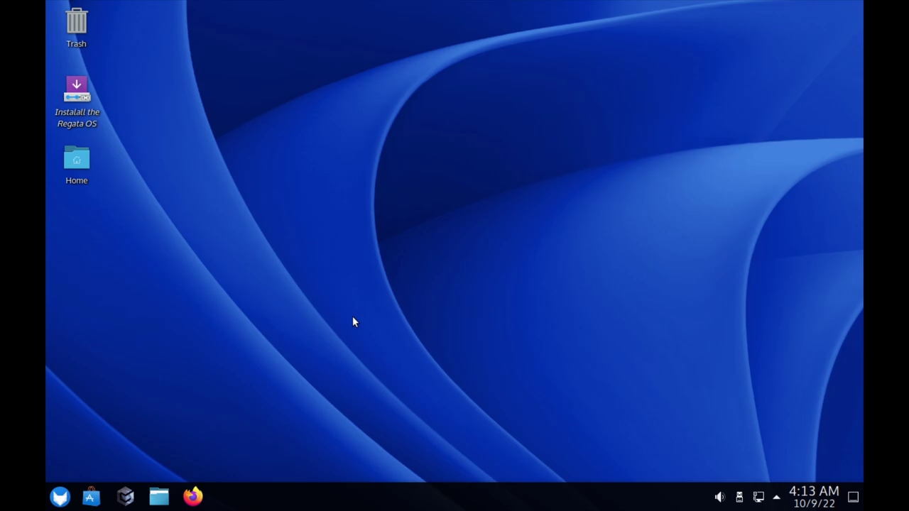
Launch Firefox, move its window around, close it, and open the application launcher
click(193, 496)
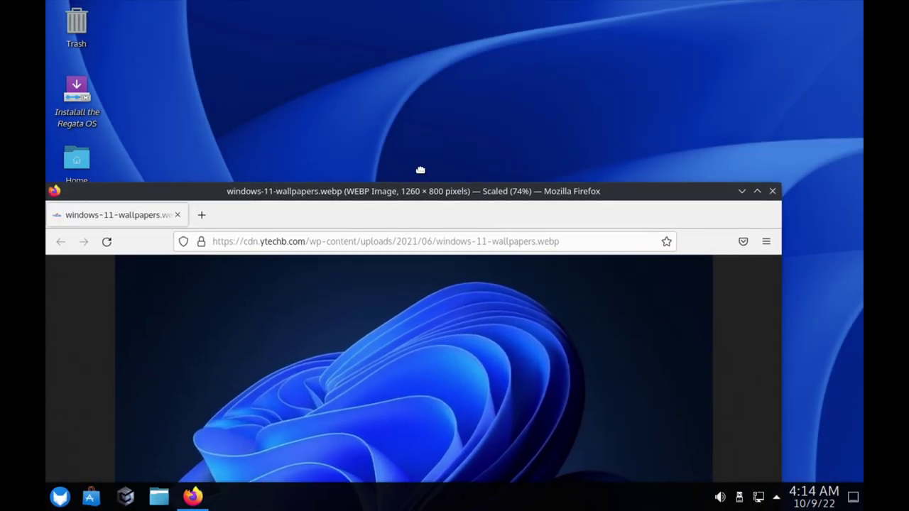
drag(420, 170, 465, 68)
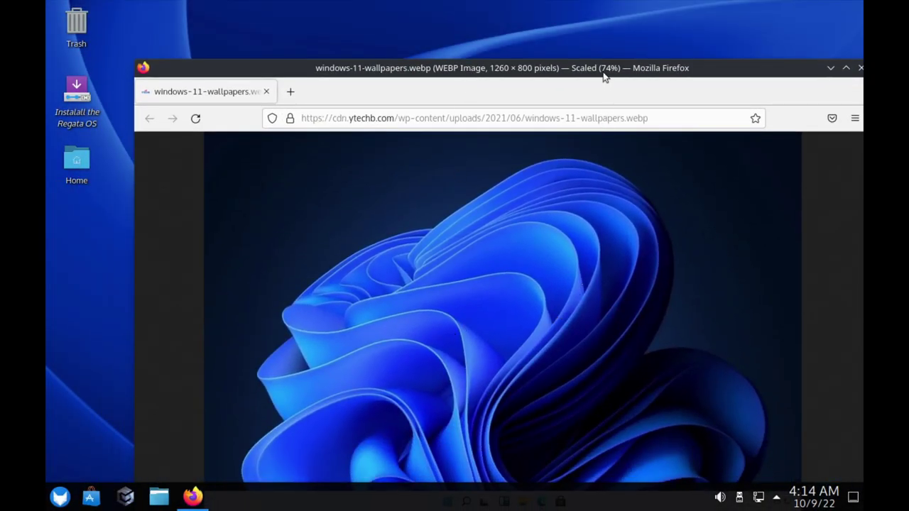
drag(604, 73, 515, 183)
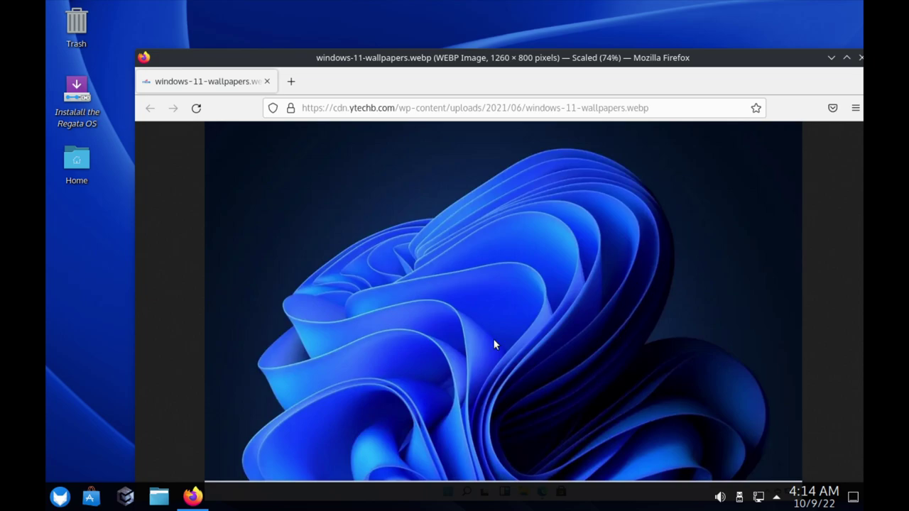
drag(593, 66, 494, 56)
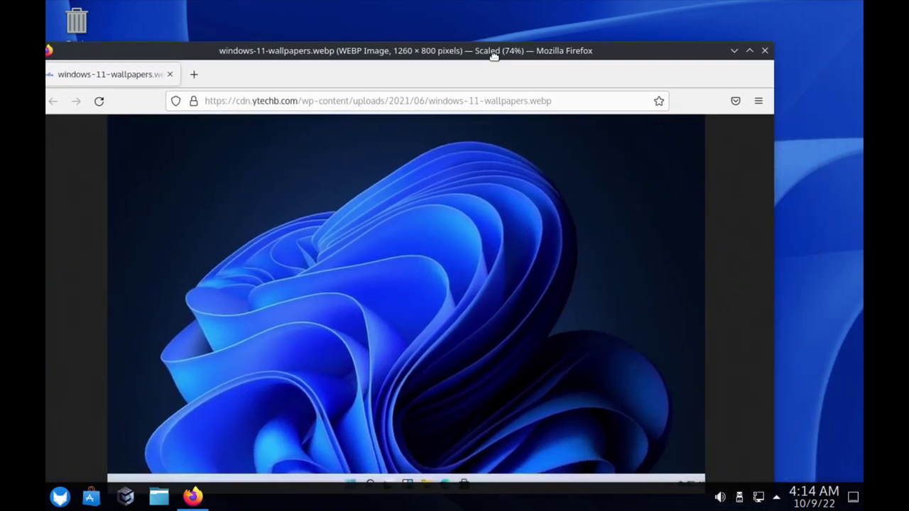
click(765, 51)
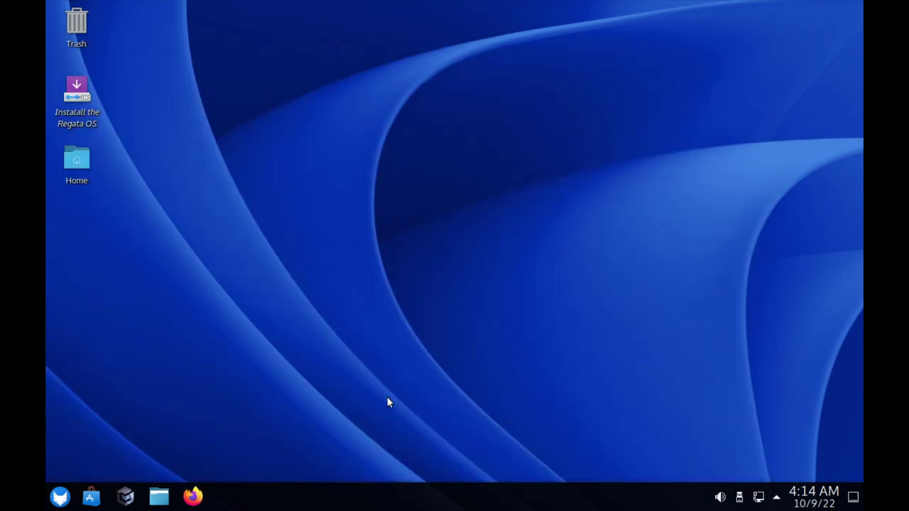
click(60, 497)
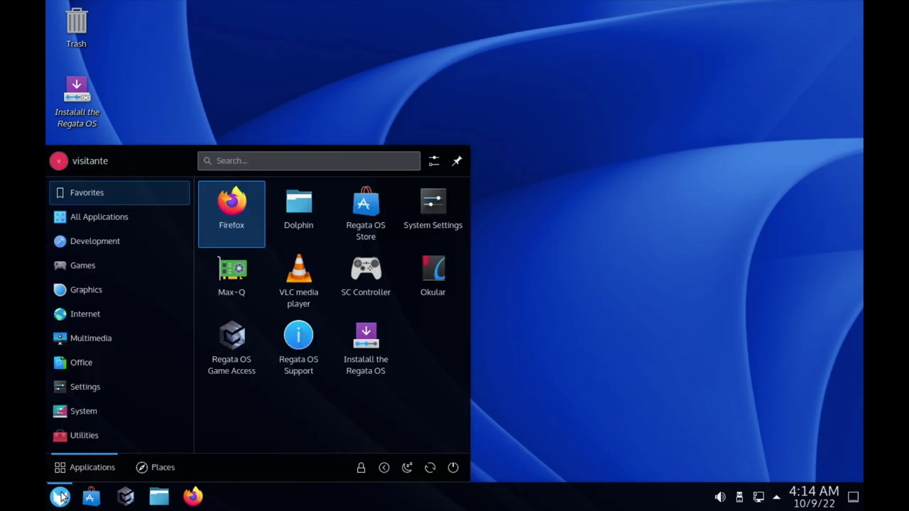
Through the 'dis' search, set the display to 1920x1080 (16:9), keep it, and close settings
text(dis)
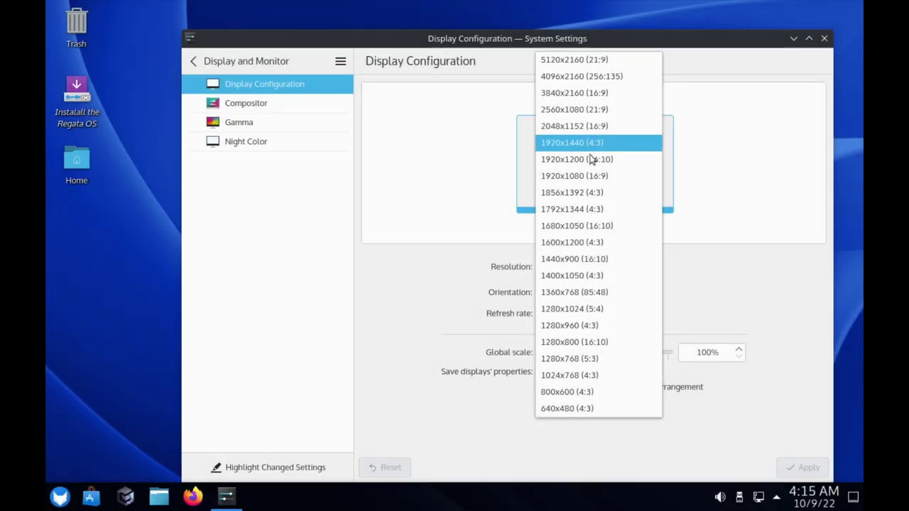
click(587, 175)
click(805, 468)
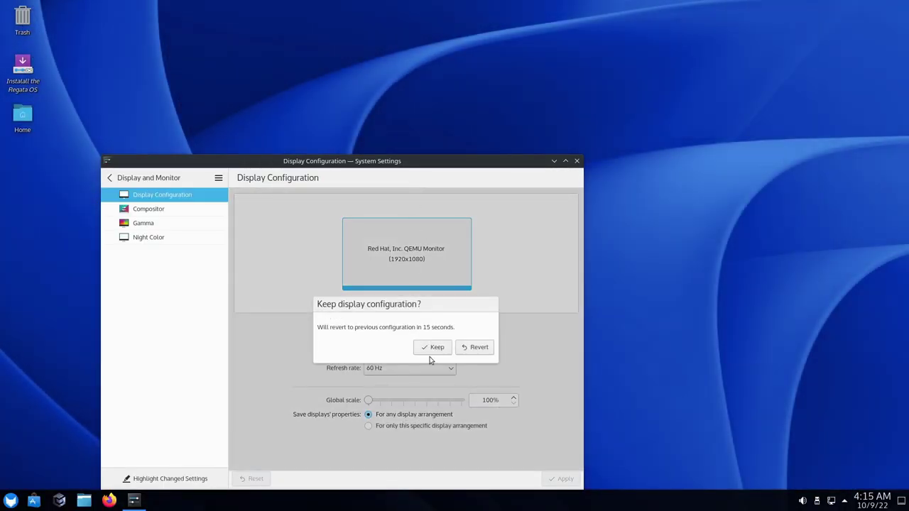
click(430, 347)
click(577, 160)
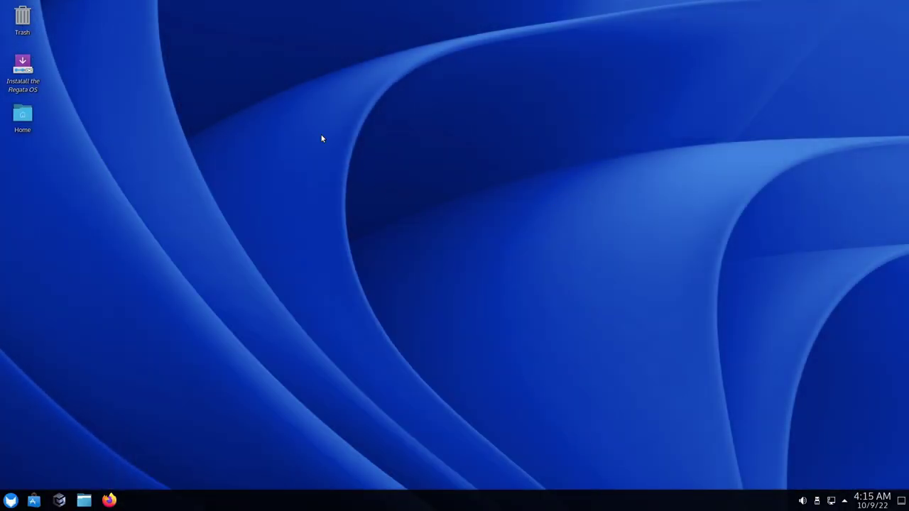
click(23, 70)
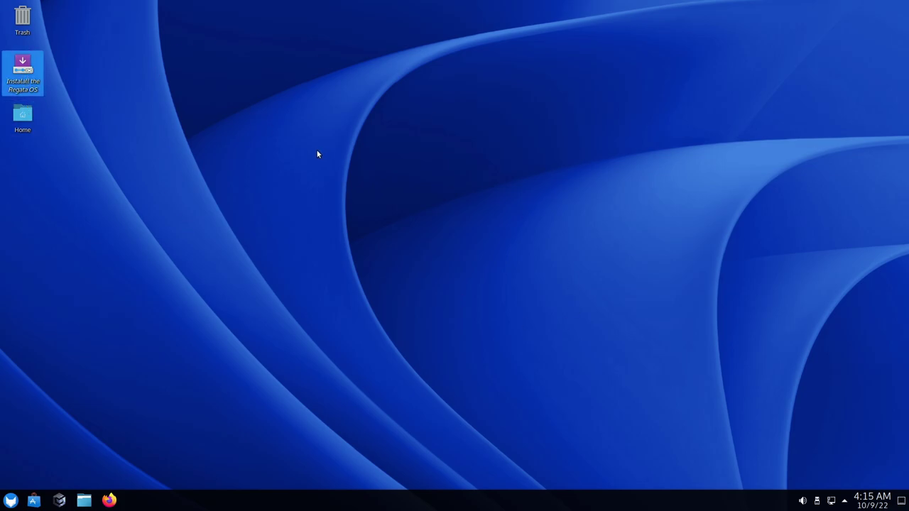
Start the Regata OS installer and switch its language to Deutsch
double_click(22, 89)
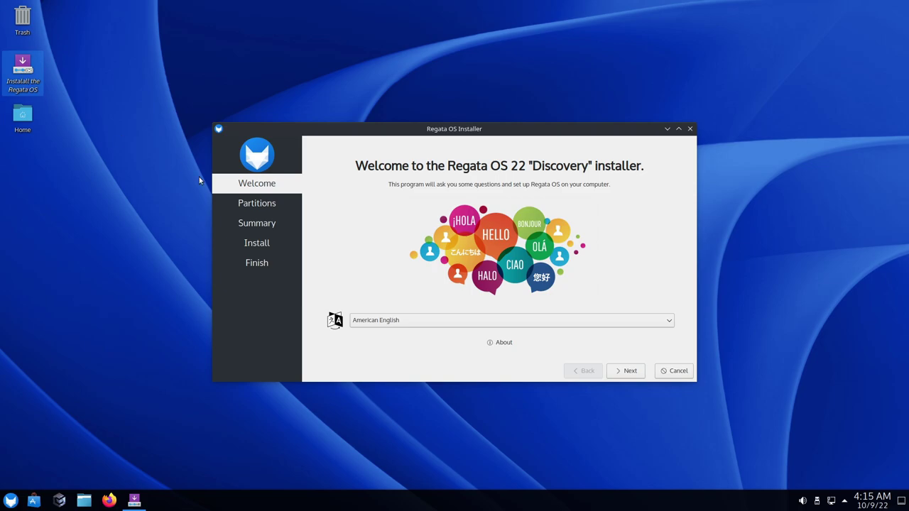
click(412, 321)
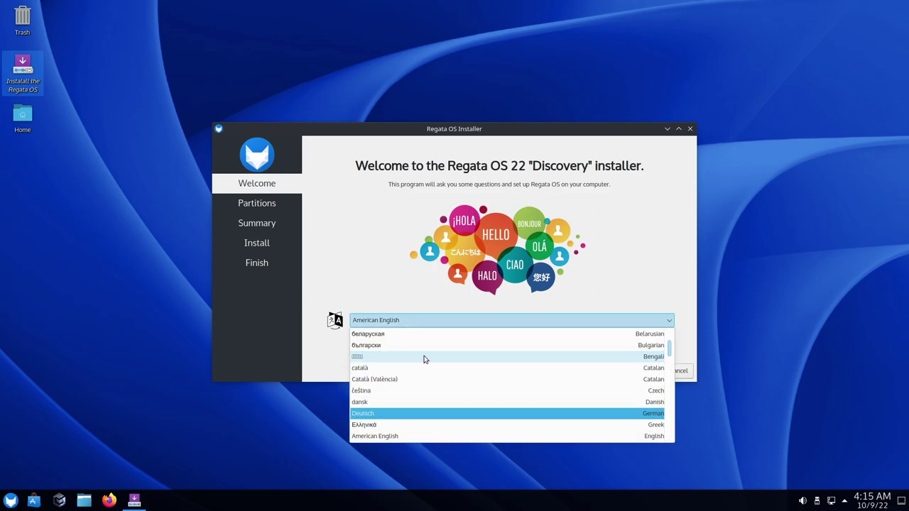
click(405, 414)
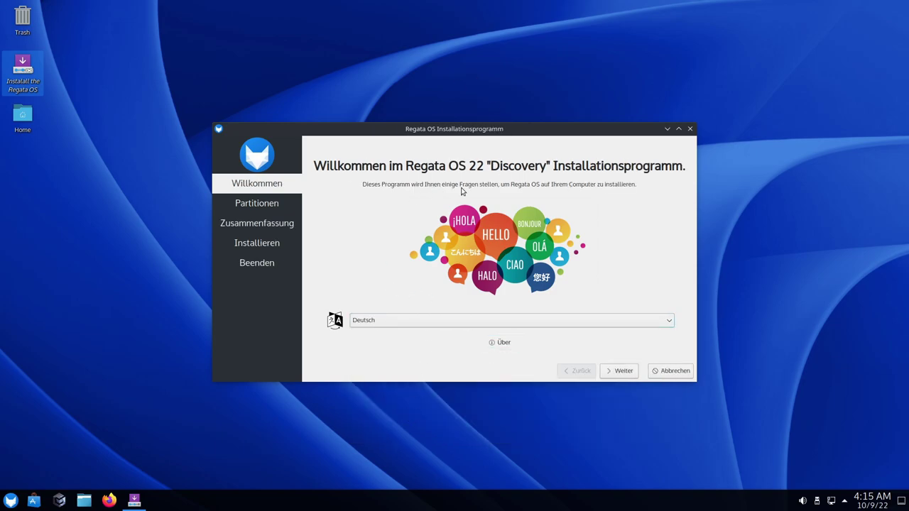
click(621, 373)
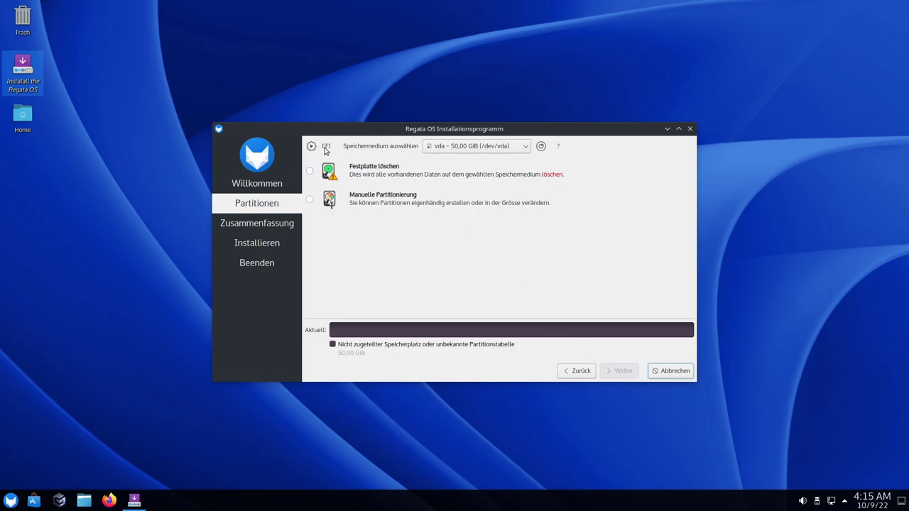
Choose 'Festplatte löschen' to erase the disk, leaving system encryption off
click(310, 171)
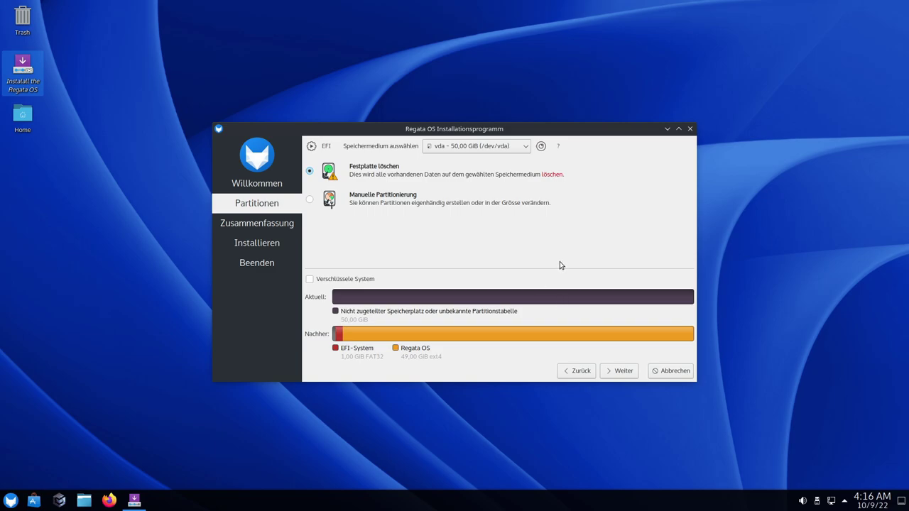
click(359, 279)
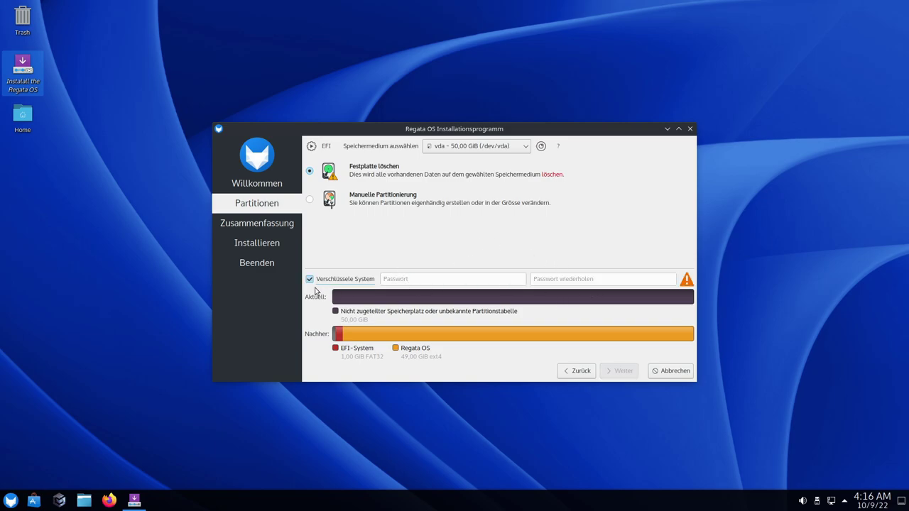
click(310, 280)
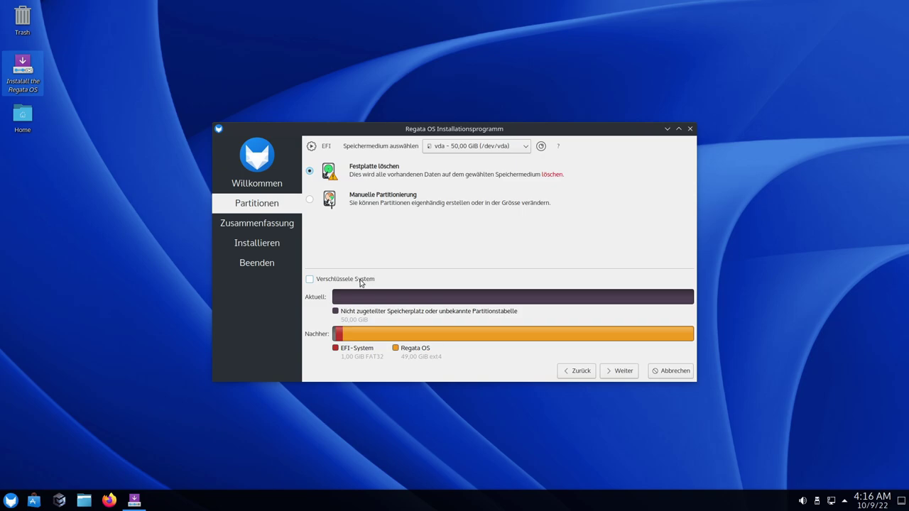
Install Regata OS 22 via 'Jetzt installieren', then finish with 'Jetzt Neustarten' ticked to reboot
click(609, 374)
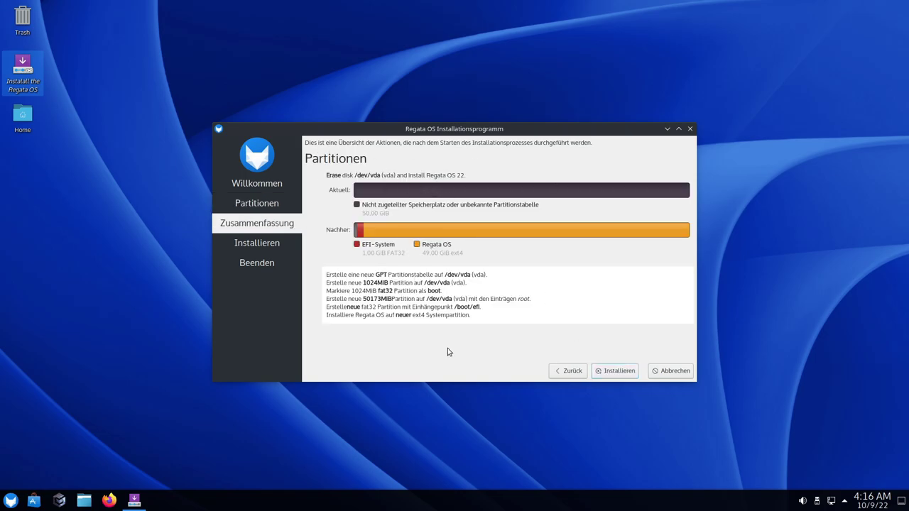
click(615, 372)
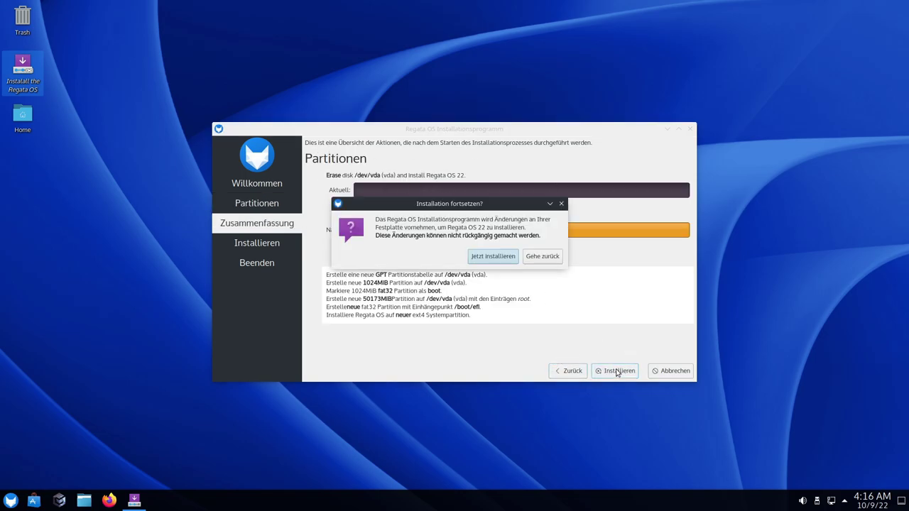
click(486, 257)
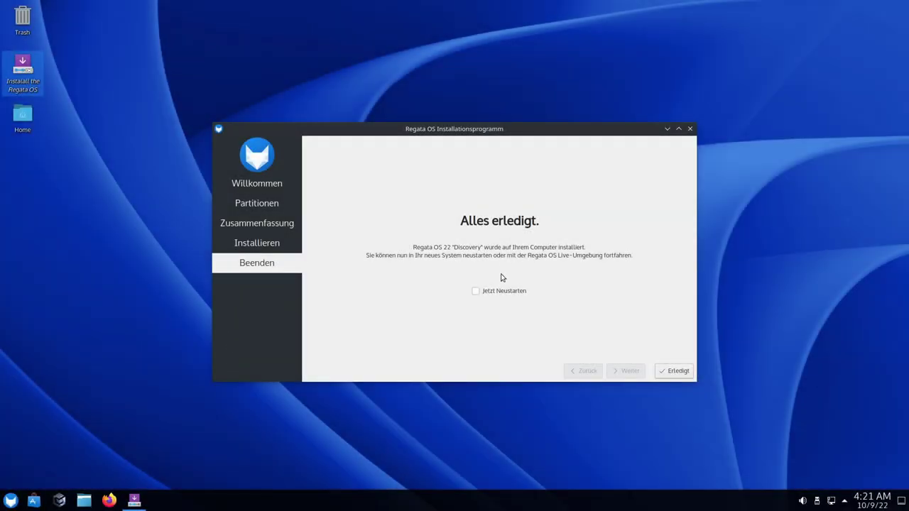
click(479, 292)
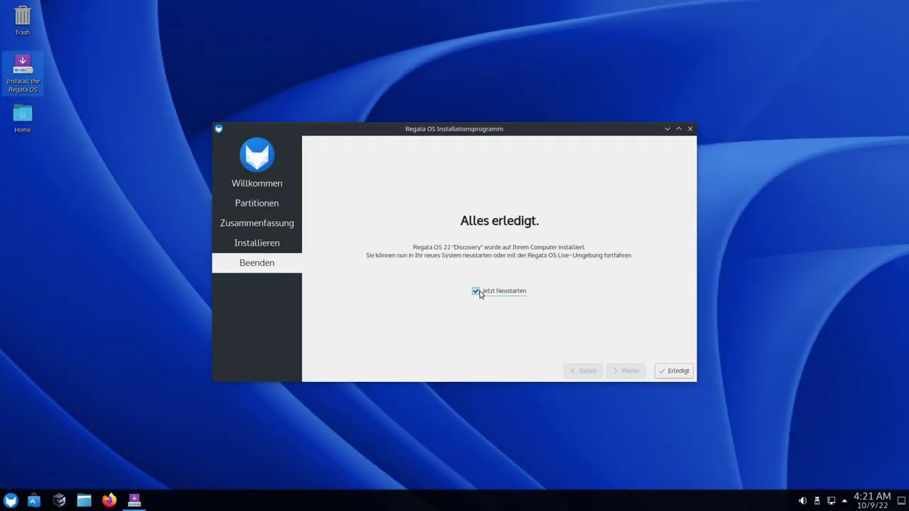
click(679, 372)
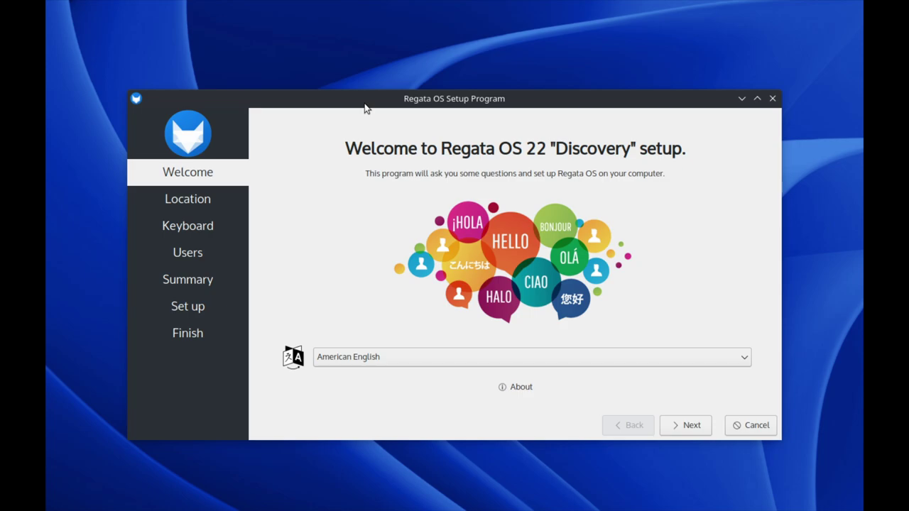
Switch the setup language to Deutsch and accept the Berlin location and German keyboard layout
mouse_move(366, 108)
mouse_down()
mouse_move(428, 227)
mouse_move(367, 109)
mouse_up()
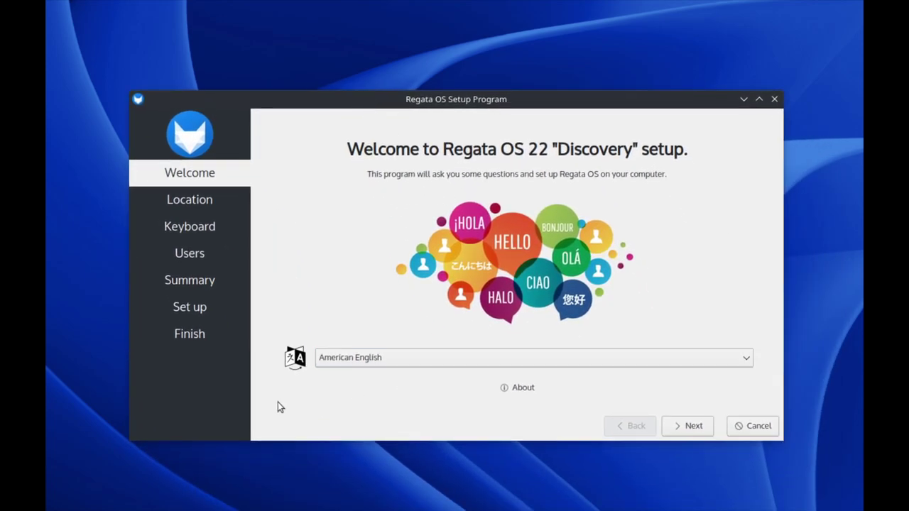
click(406, 360)
click(405, 307)
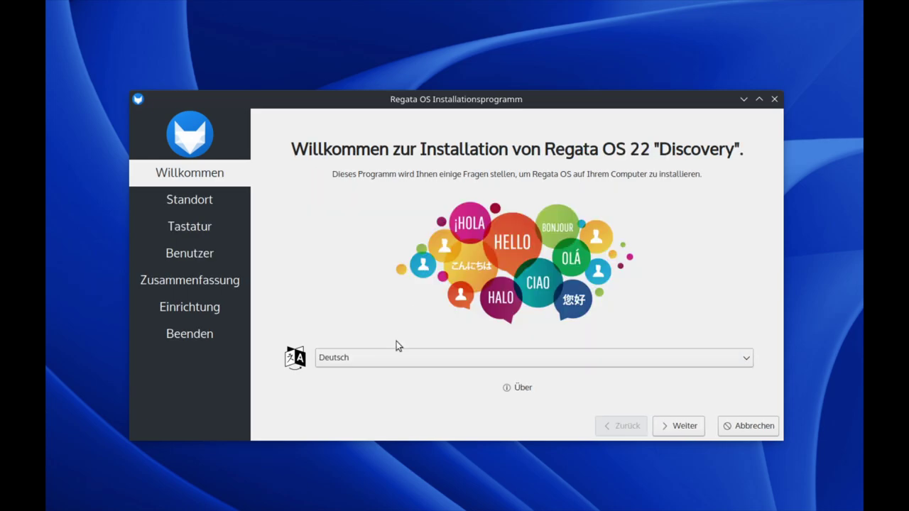
click(668, 426)
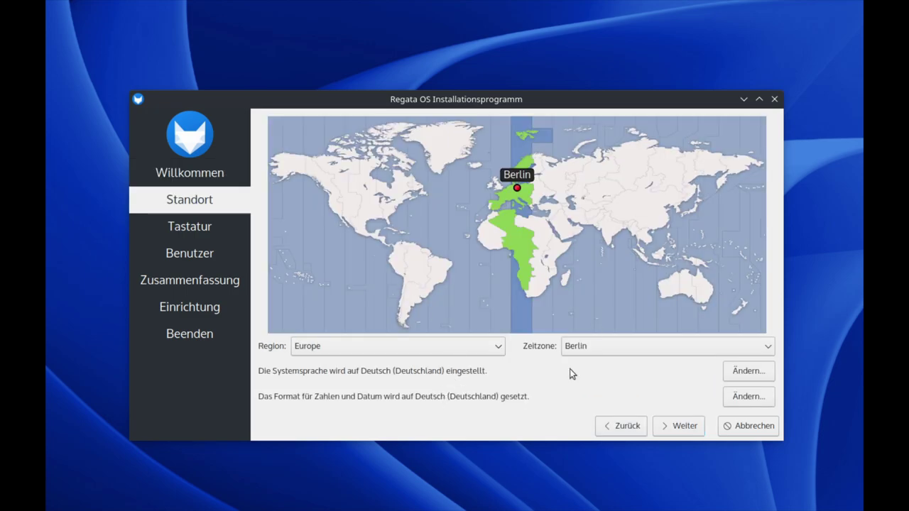
click(674, 430)
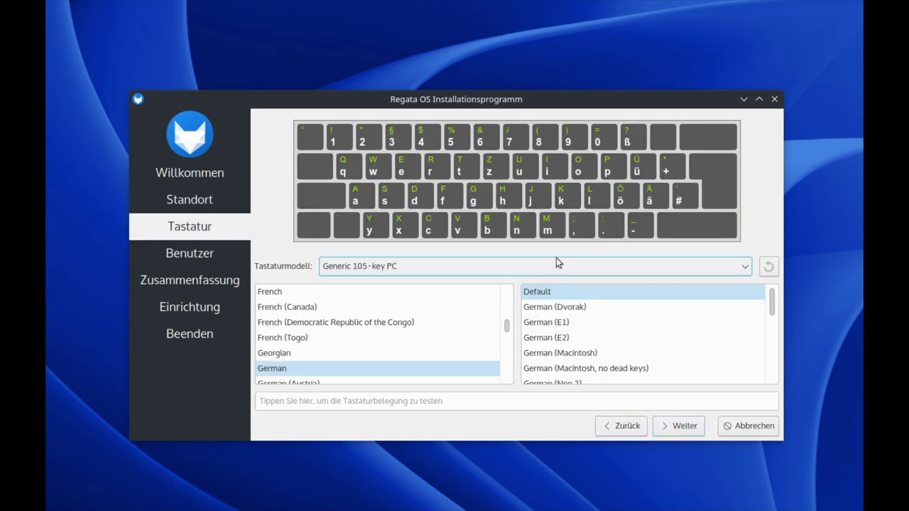
click(679, 430)
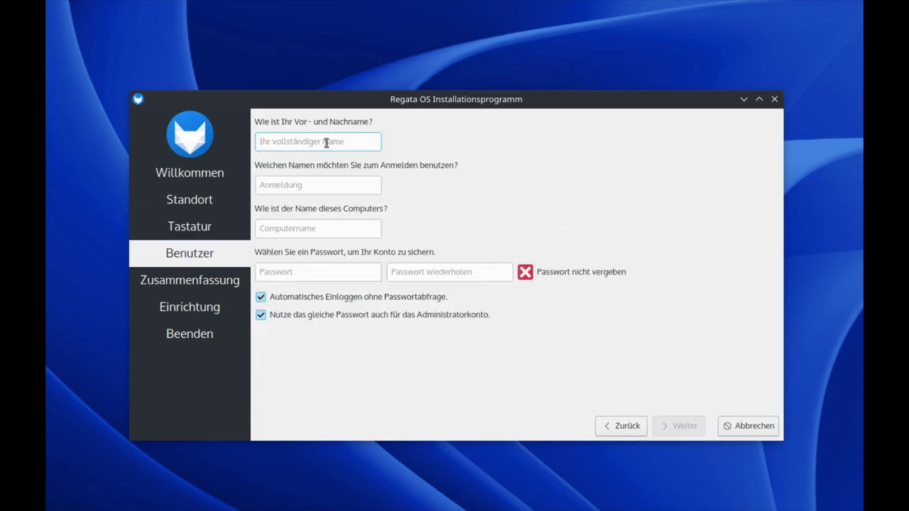
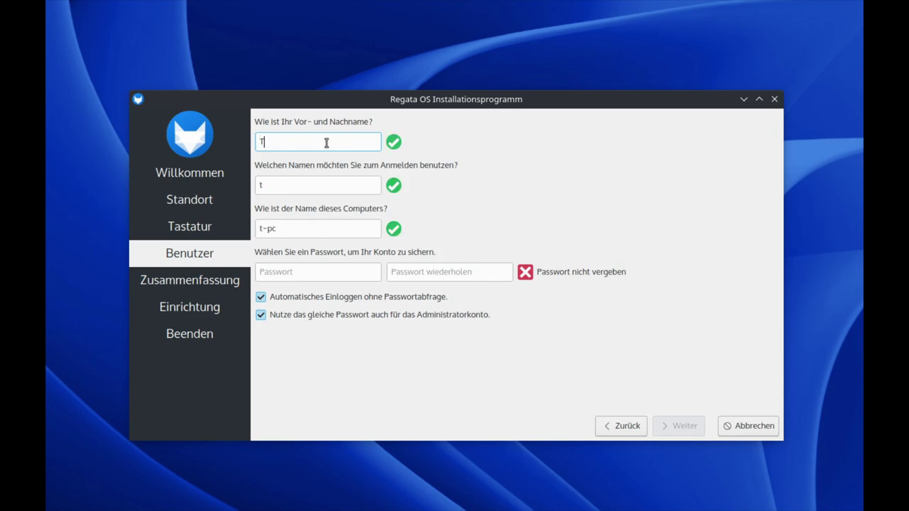
Fill in the user's name and account password, turn off automatic login, and reach the summary
key(Tab)
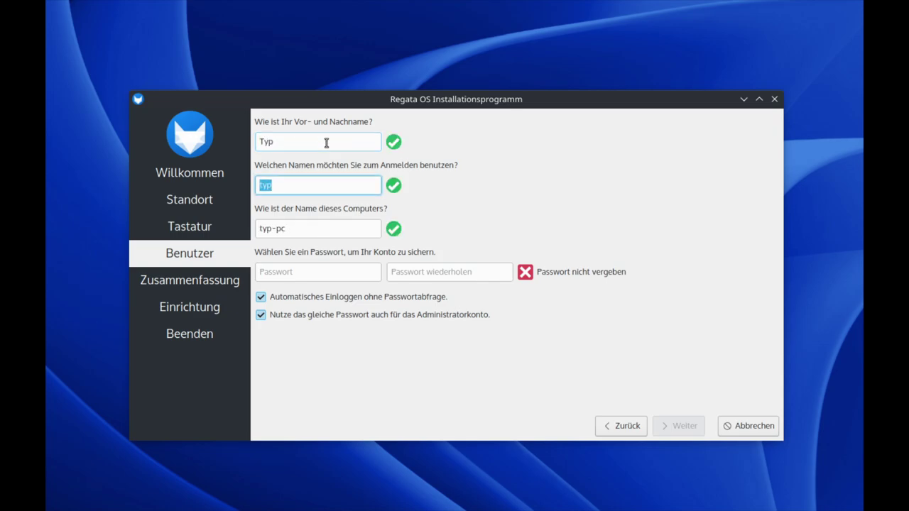
key(Tab)
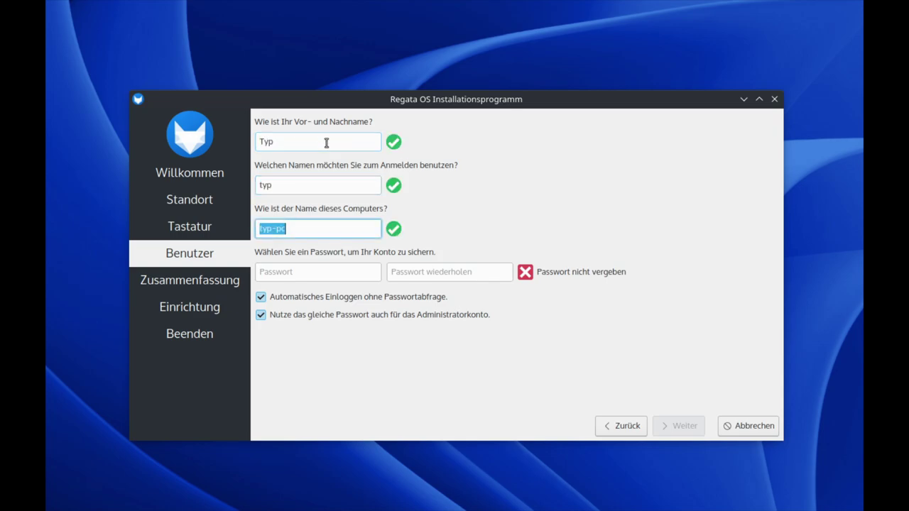
key(Tab)
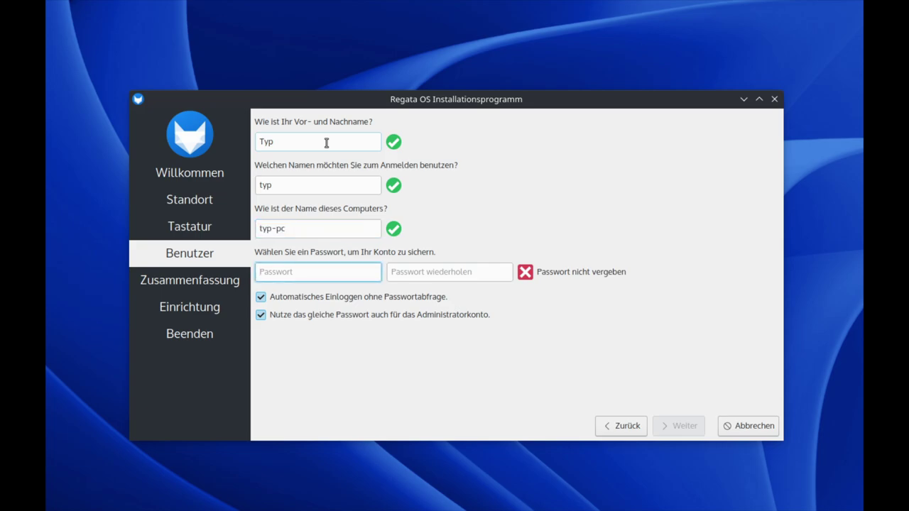
key(Tab)
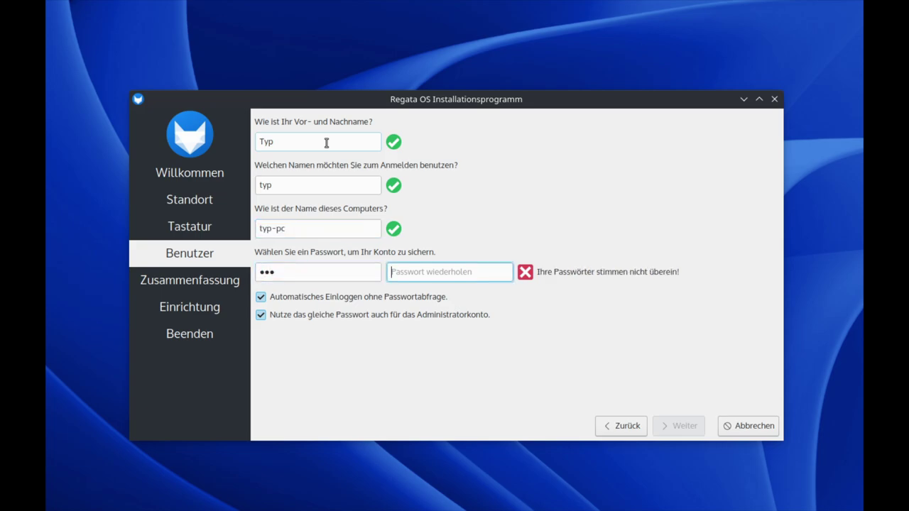
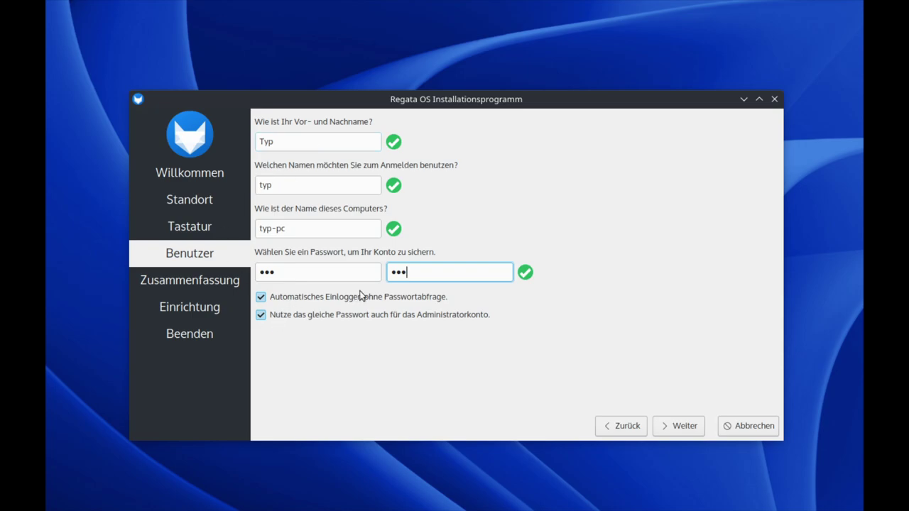
click(264, 298)
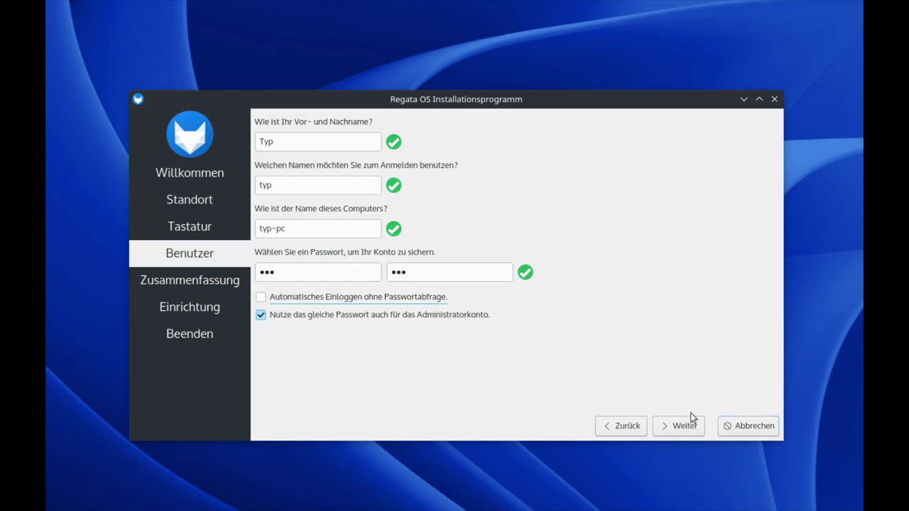
click(680, 428)
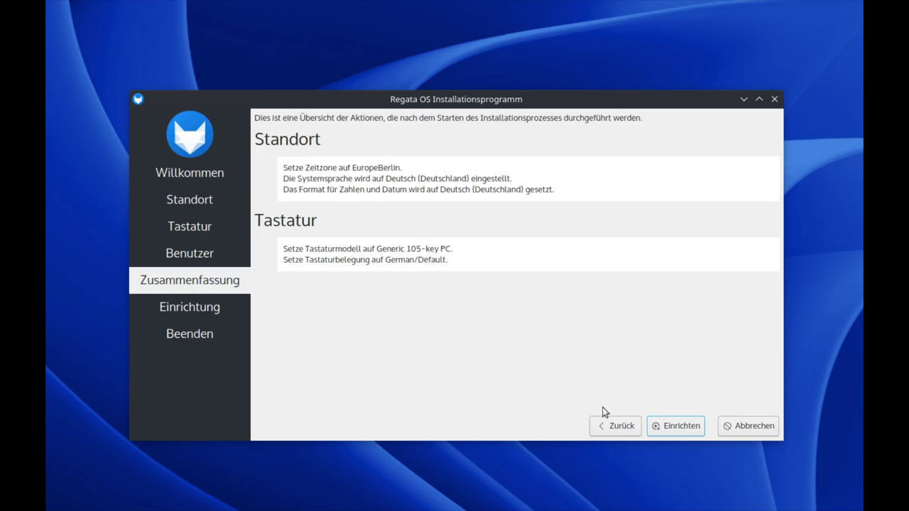
Run the setup with Einrichten, then click Erledigt with Jetzt Neustarten ticked to reboot
click(682, 428)
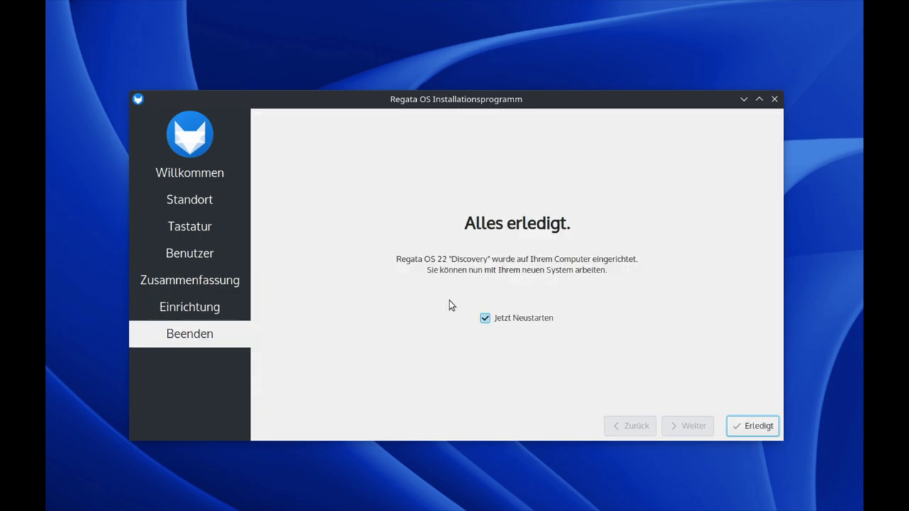
click(755, 428)
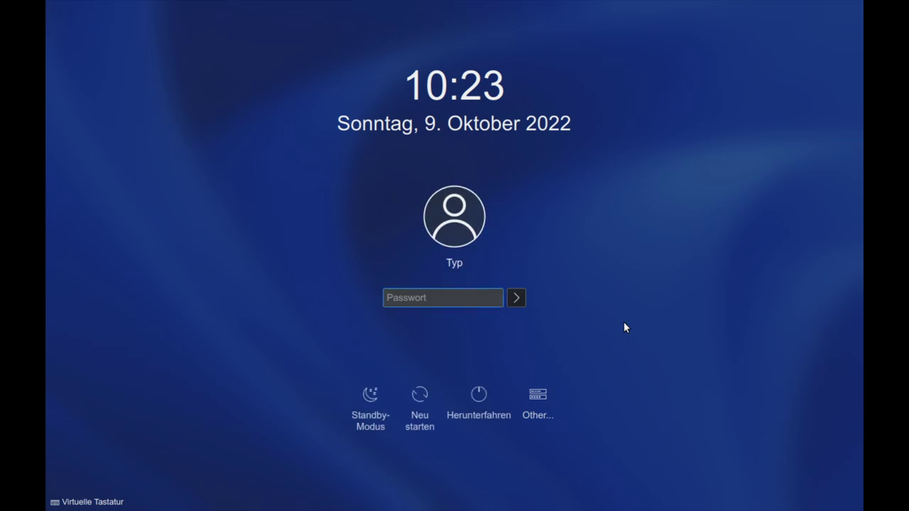
Enter the account password in the Passwort field to log into the KDE desktop
text(•••)
key(Return)
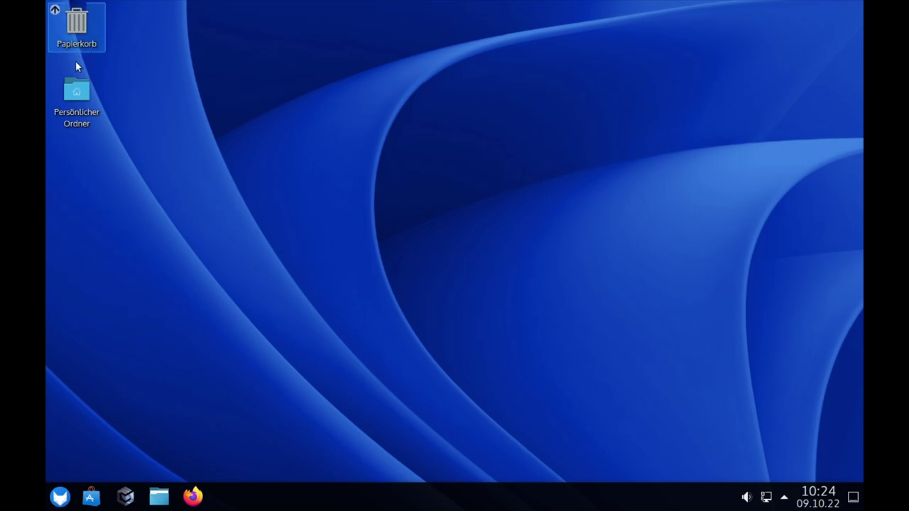
Search the application launcher for 'ein' and launch Systemeinstellungen
click(61, 498)
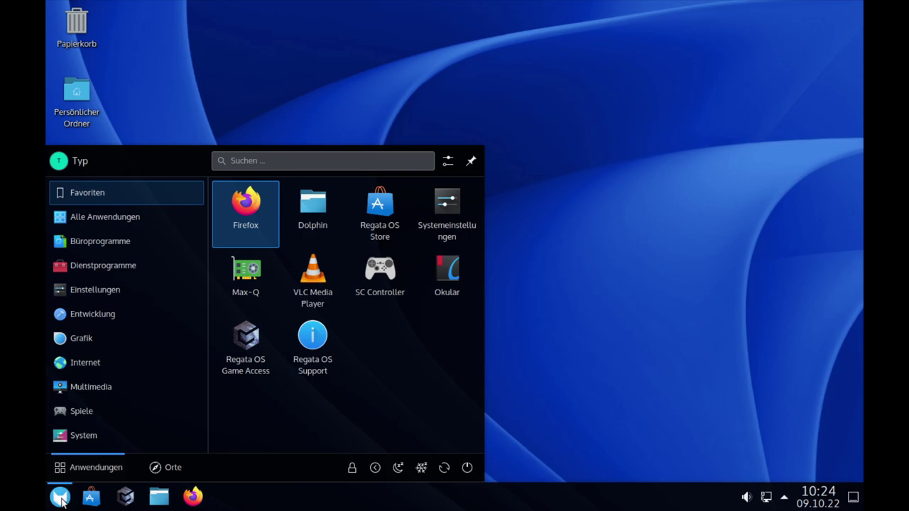
text(anyeig)
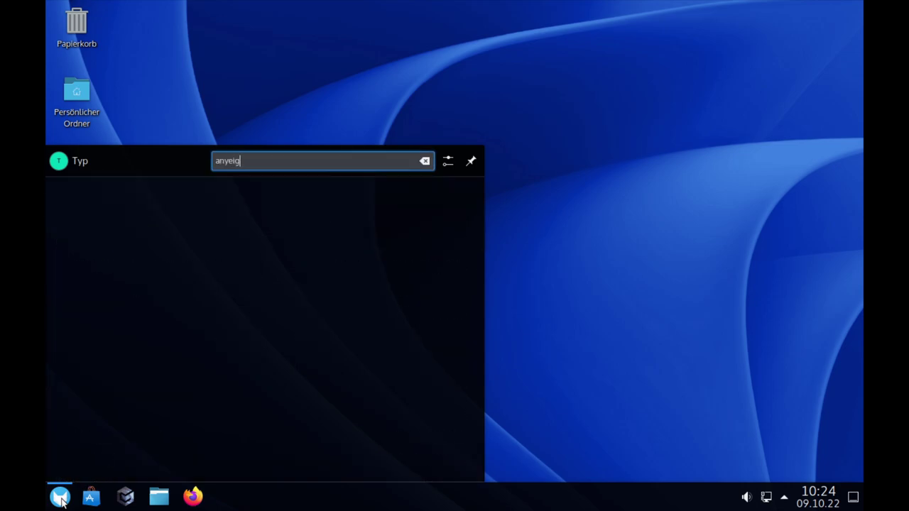
key(BackSpace)
key(BackSpace)
key(BackSpace)
key(BackSpace)
text(y)
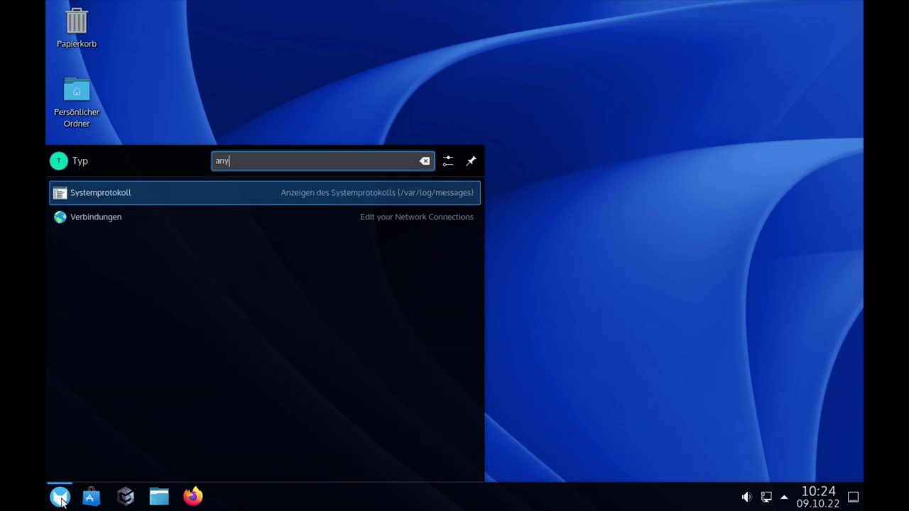
key(BackSpace)
key(BackSpace)
key(BackSpace)
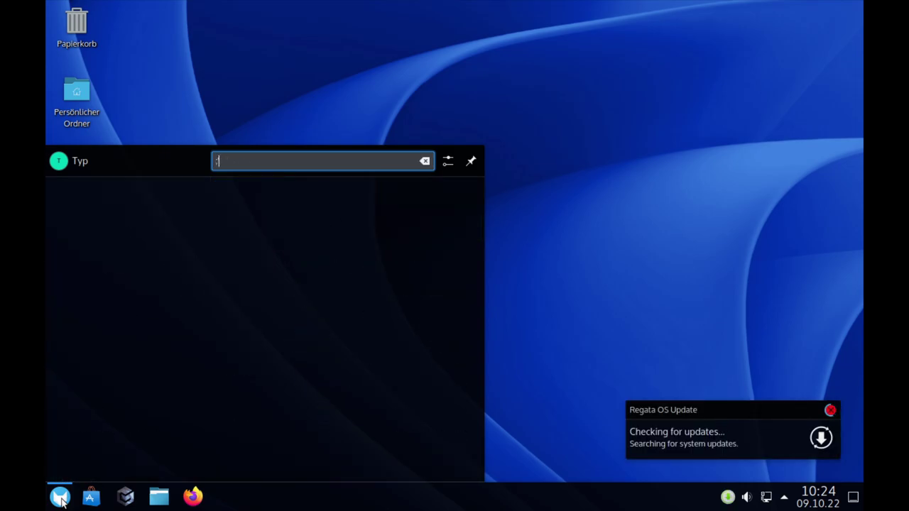
key(BackSpace)
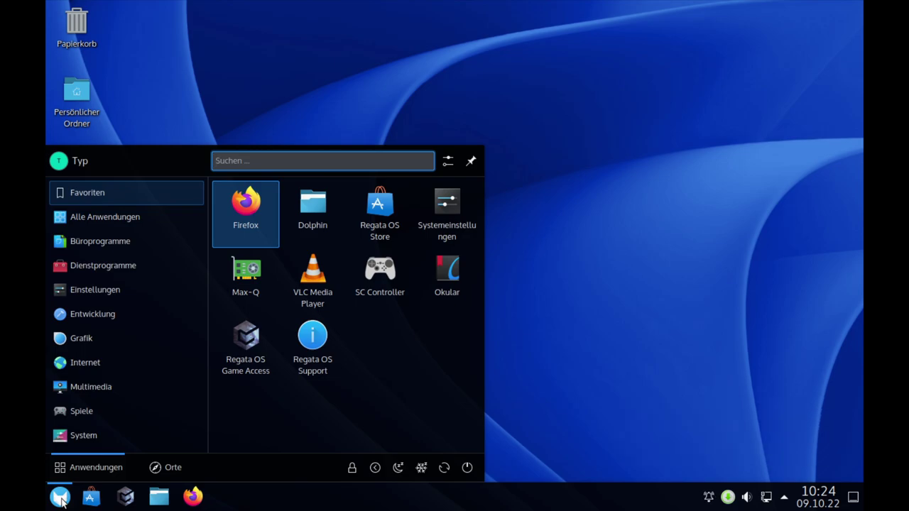
text(ein)
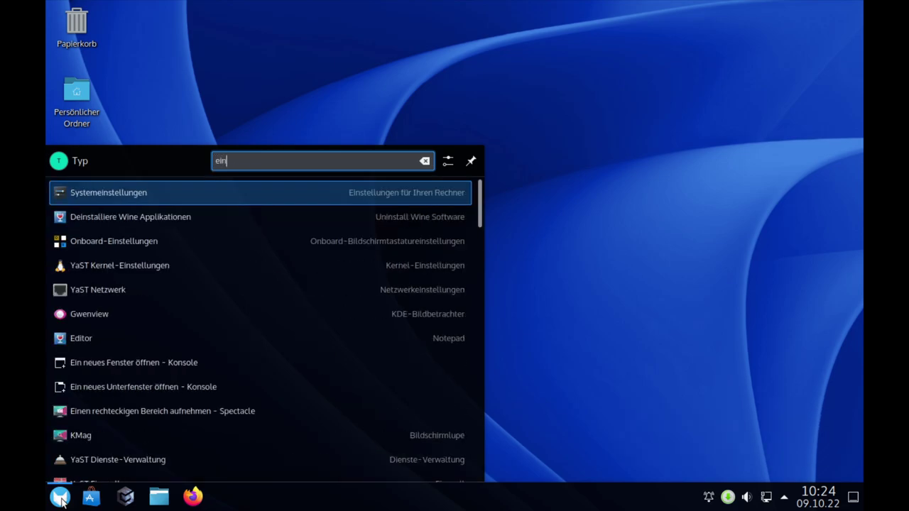
click(106, 194)
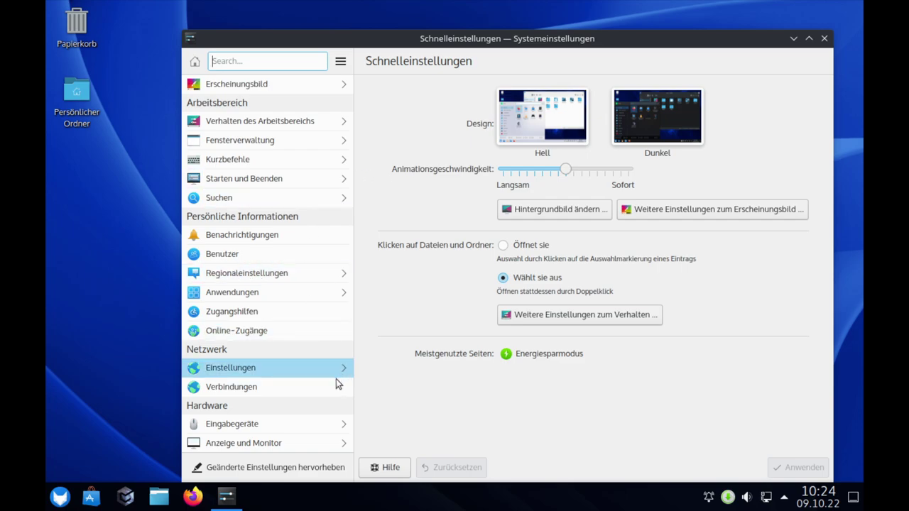
Set the screen resolution to 1920x1080 (16:9) under Anzeige und Monitor, apply and keep it
scroll(265, 431, down, 2)
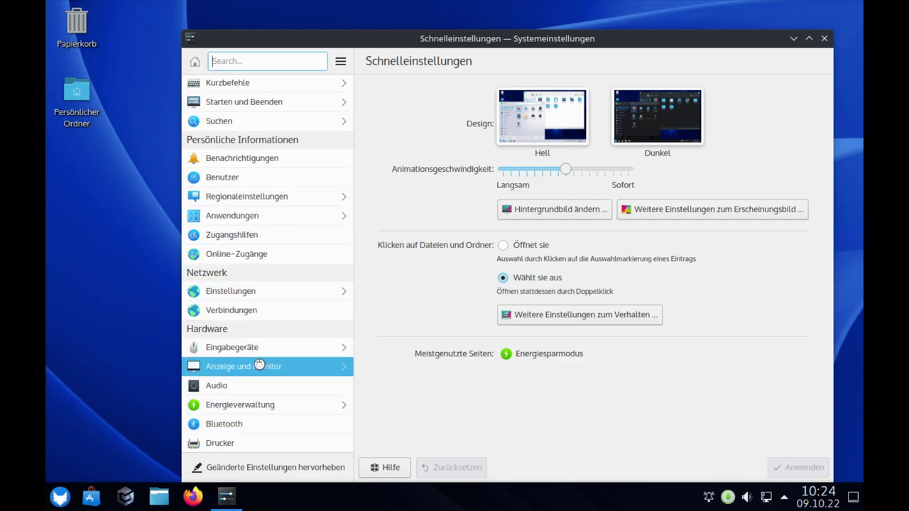
click(259, 367)
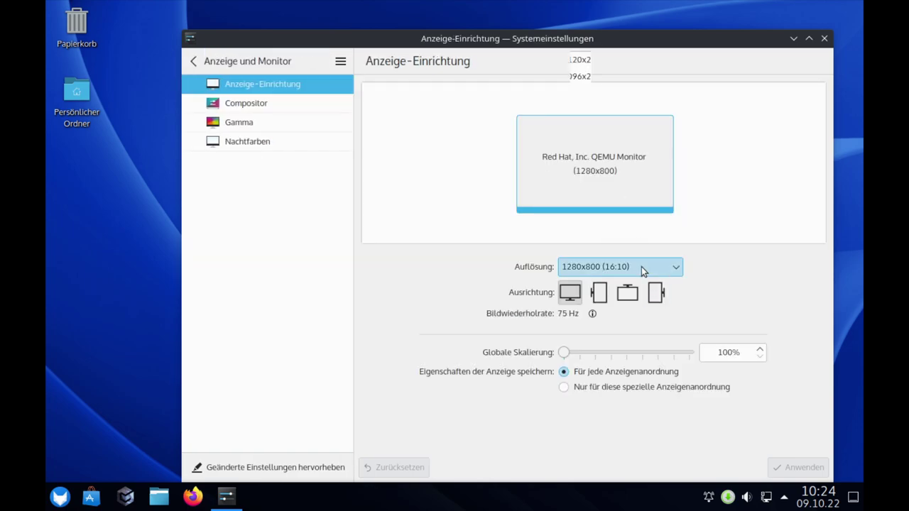
click(641, 266)
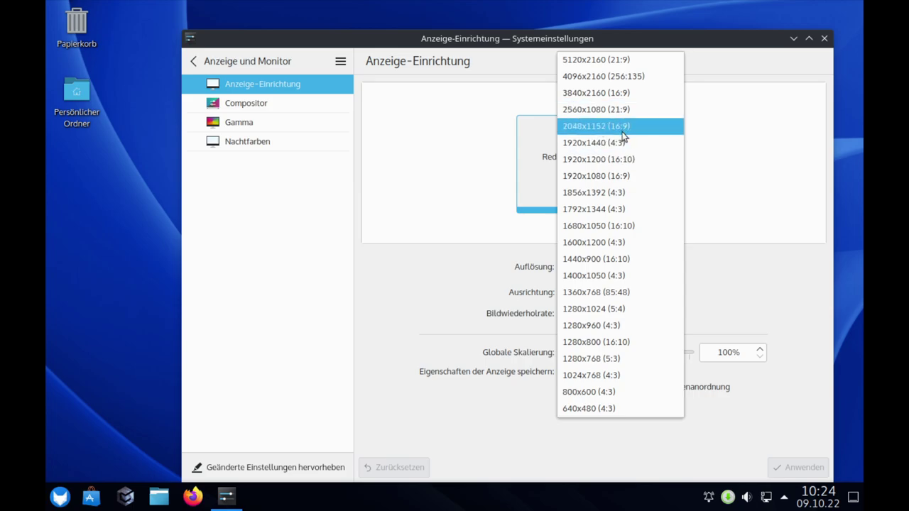
click(613, 174)
click(788, 467)
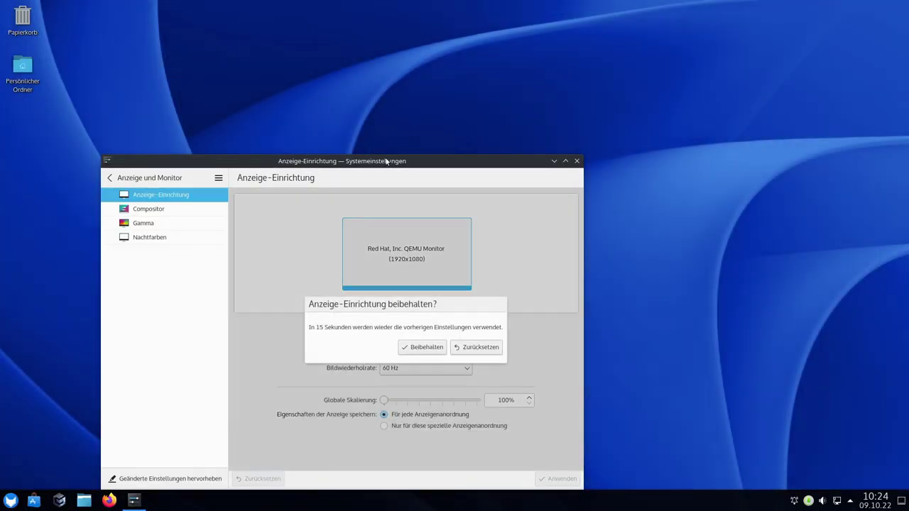
drag(386, 162, 461, 89)
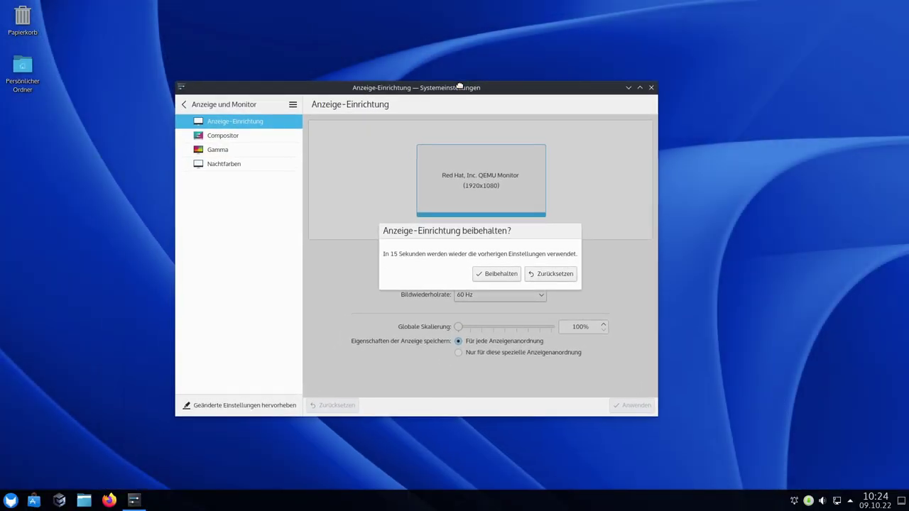
click(500, 274)
Search the settings for 'tas' and open the Tastatur page
click(184, 104)
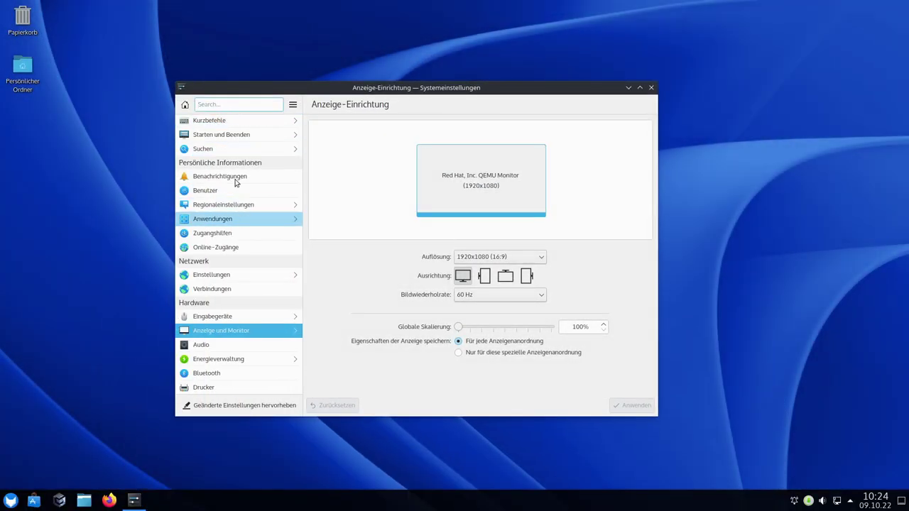
text(tas)
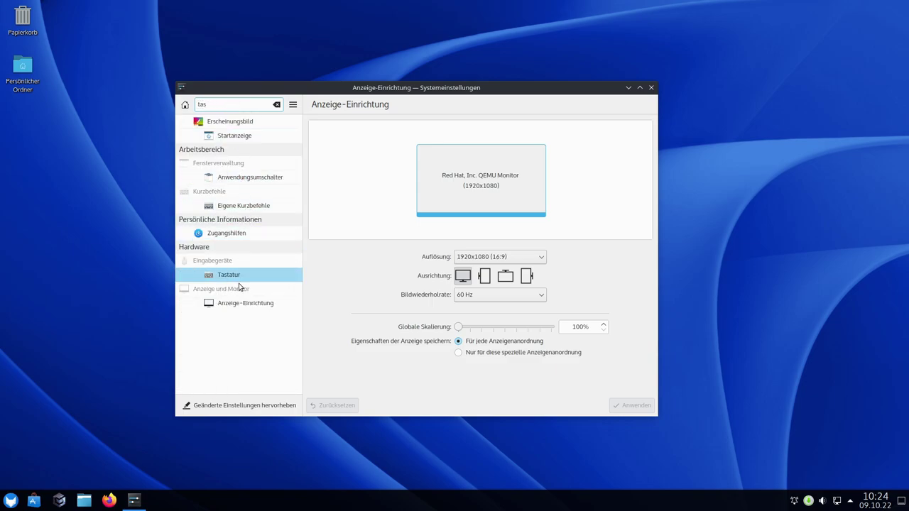
click(228, 278)
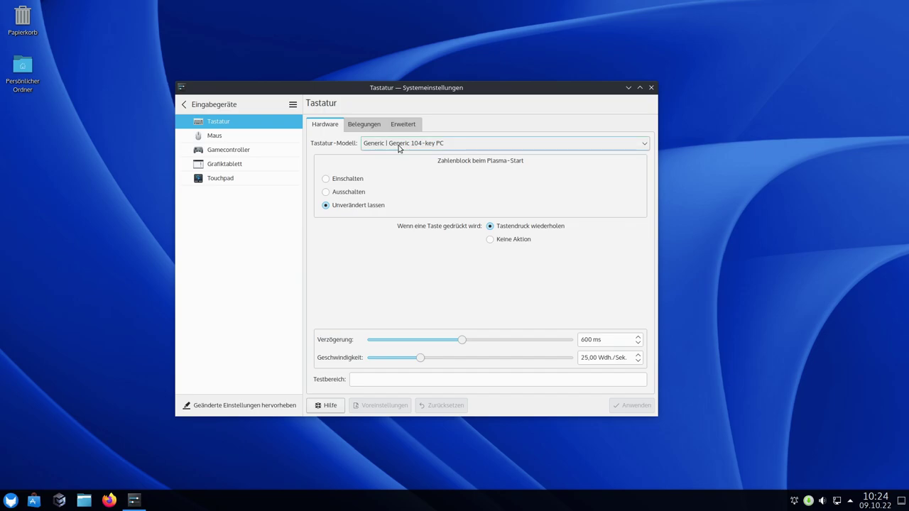
Add the plain German keyboard layout by searching 'german' in the Hinzufügen dialog
click(367, 125)
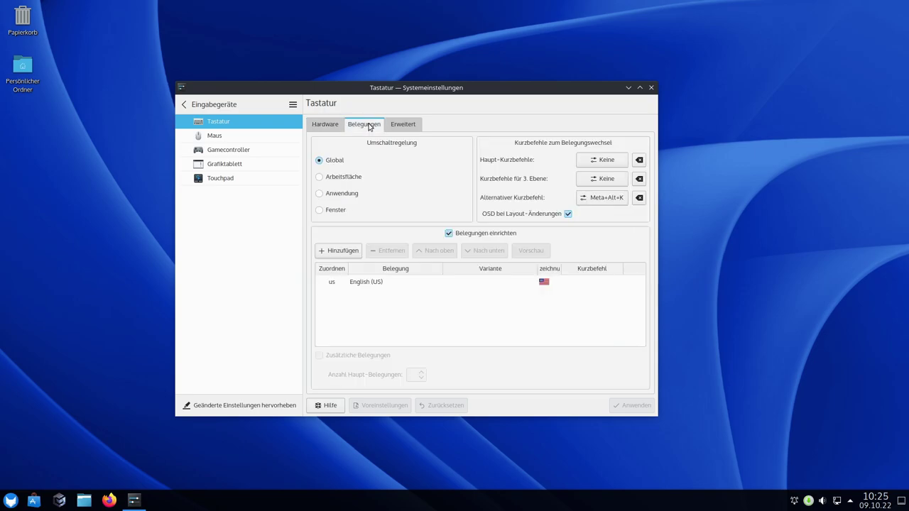
click(388, 125)
click(359, 126)
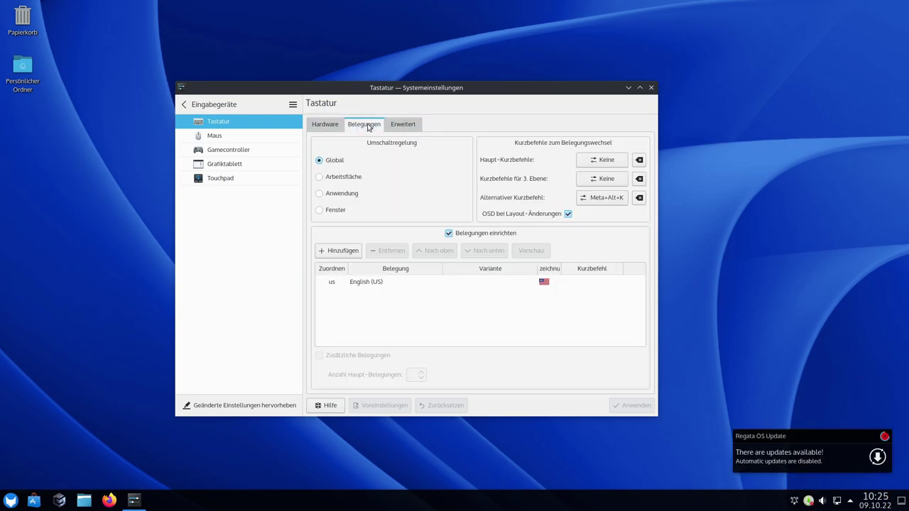
click(364, 283)
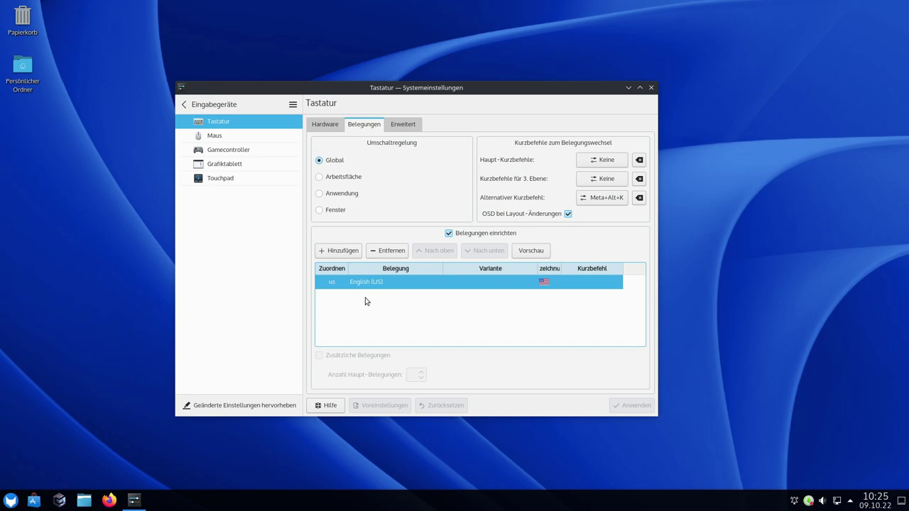
click(340, 252)
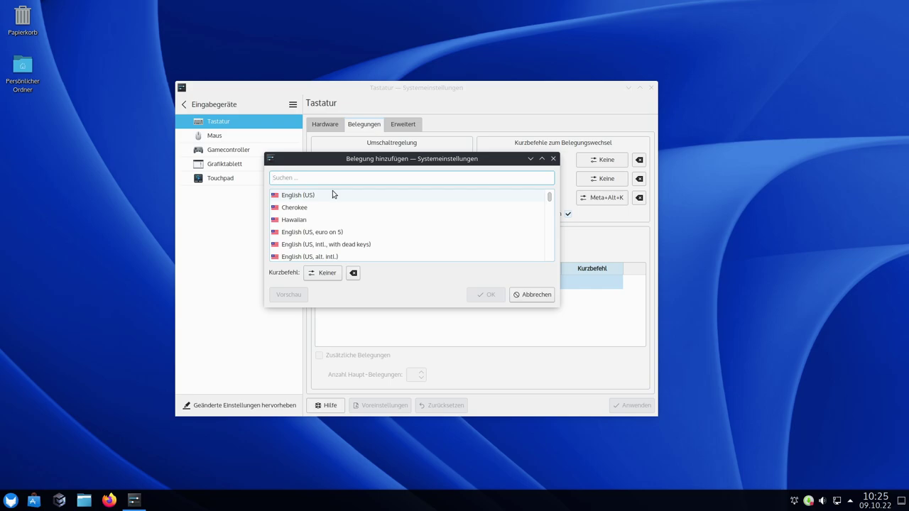
text(de)
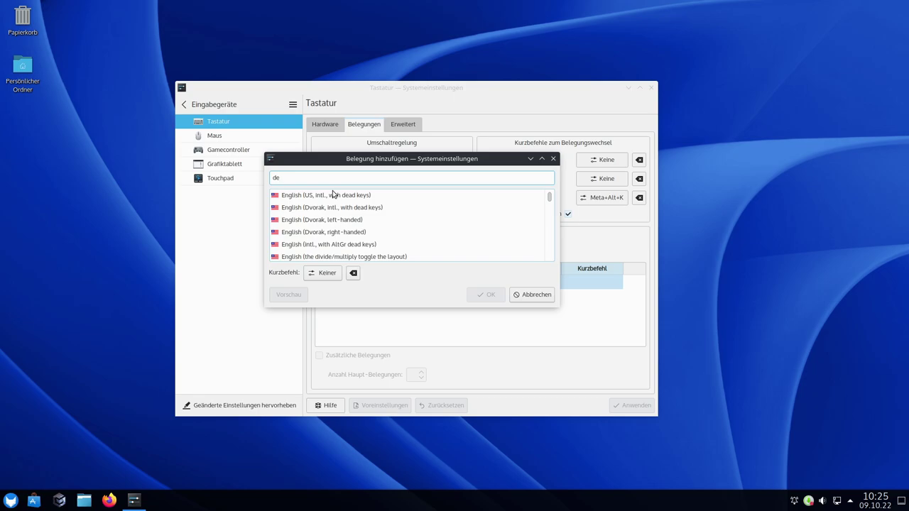
text(u)
key(BackSpace)
key(BackSpace)
key(BackSpace)
text(ger)
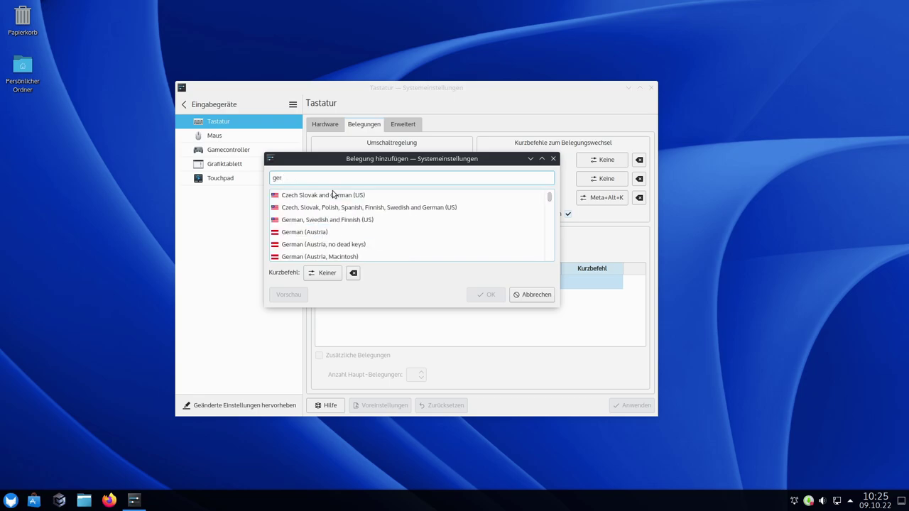
text(man)
scroll(377, 216, down, 1)
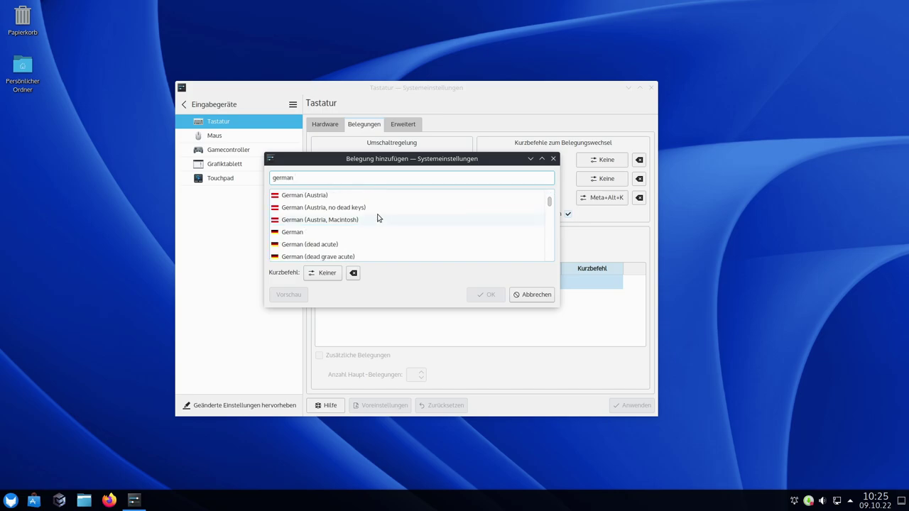
click(293, 233)
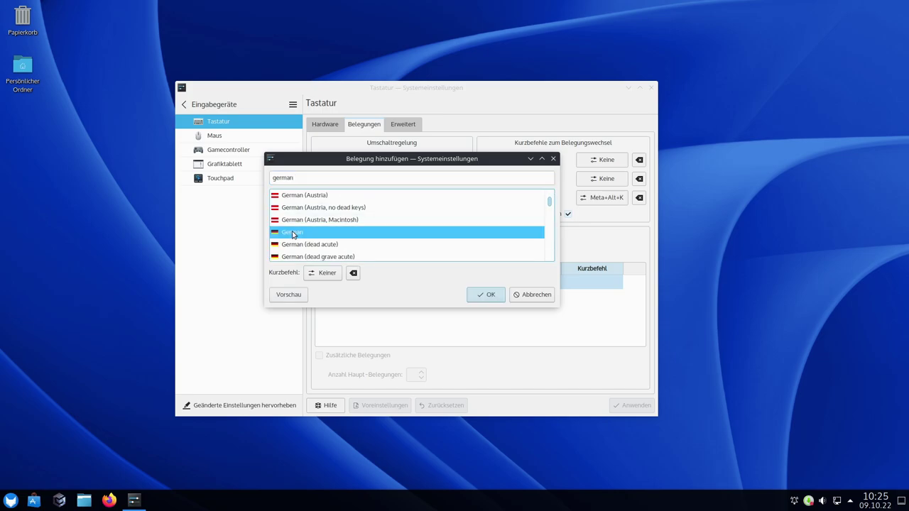
click(491, 296)
Remove English (US) from the layouts and apply the change
click(366, 284)
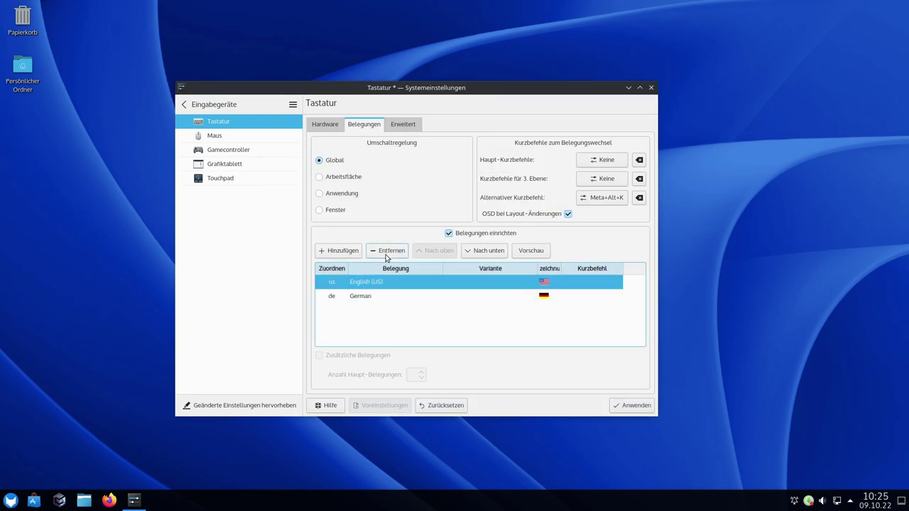
click(387, 251)
click(630, 409)
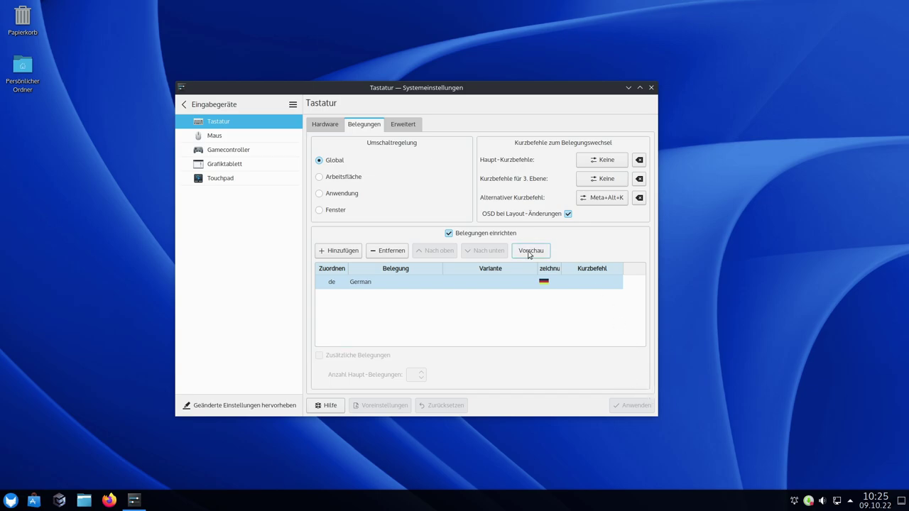
click(651, 87)
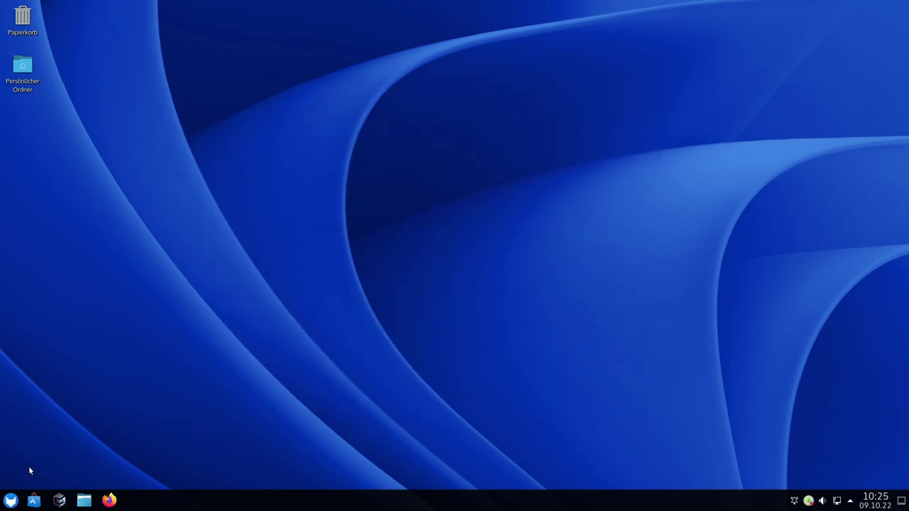
click(11, 501)
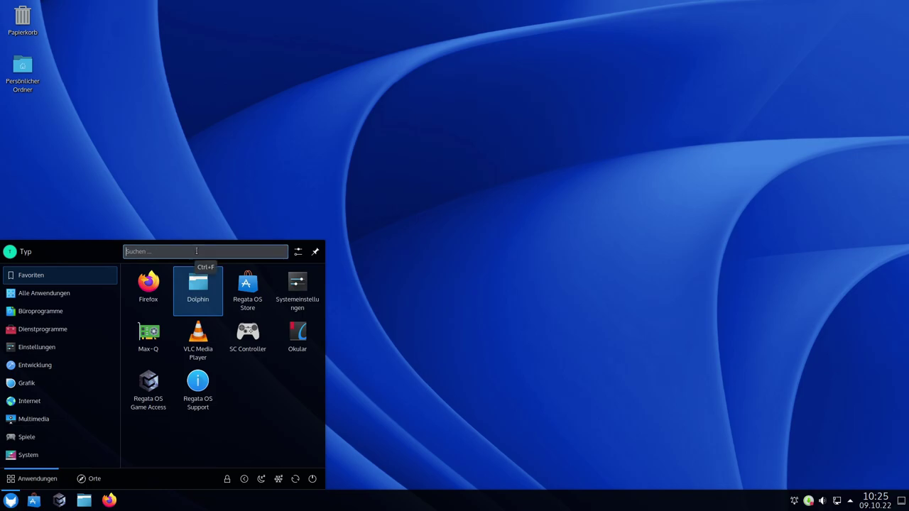
text(ä)
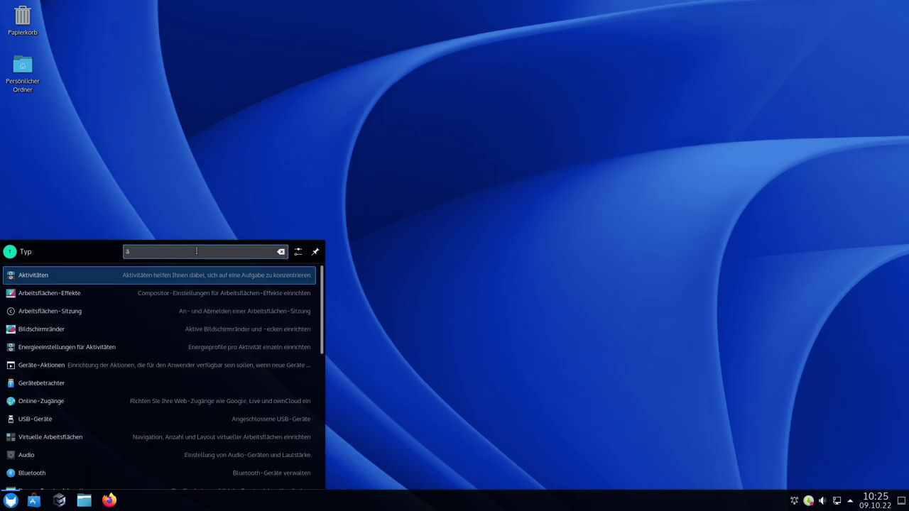
text(öü)
key(BackSpace)
key(BackSpace)
key(BackSpace)
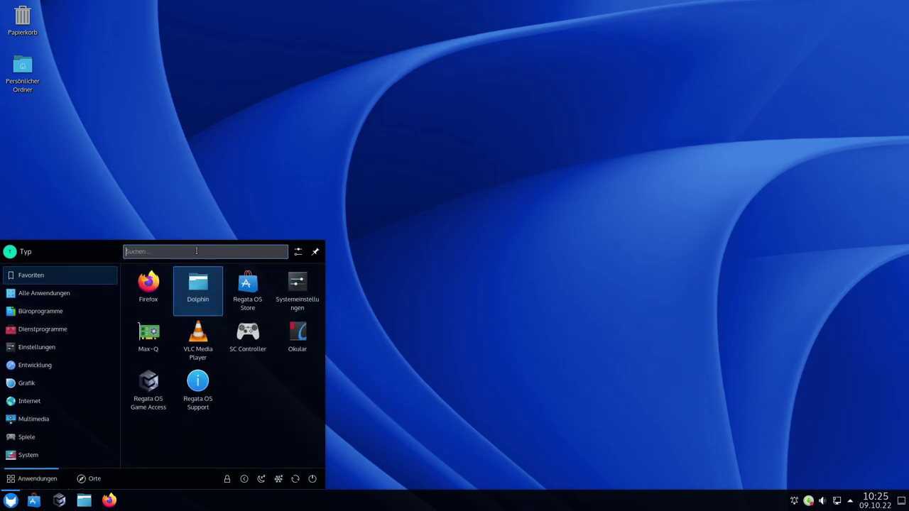
click(496, 208)
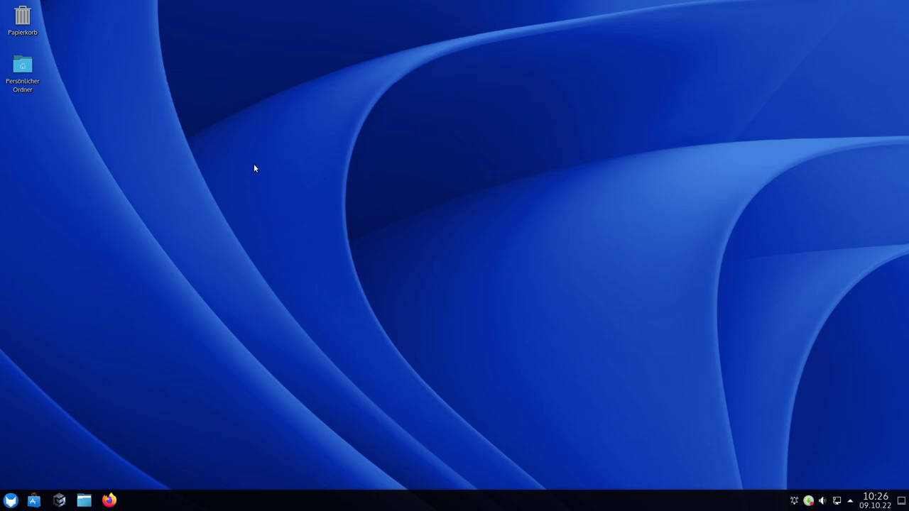
double_click(22, 67)
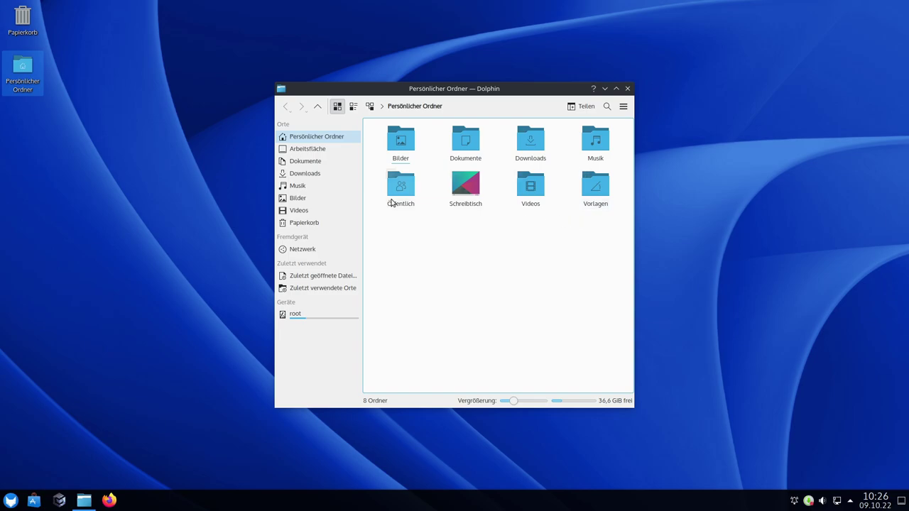
click(628, 89)
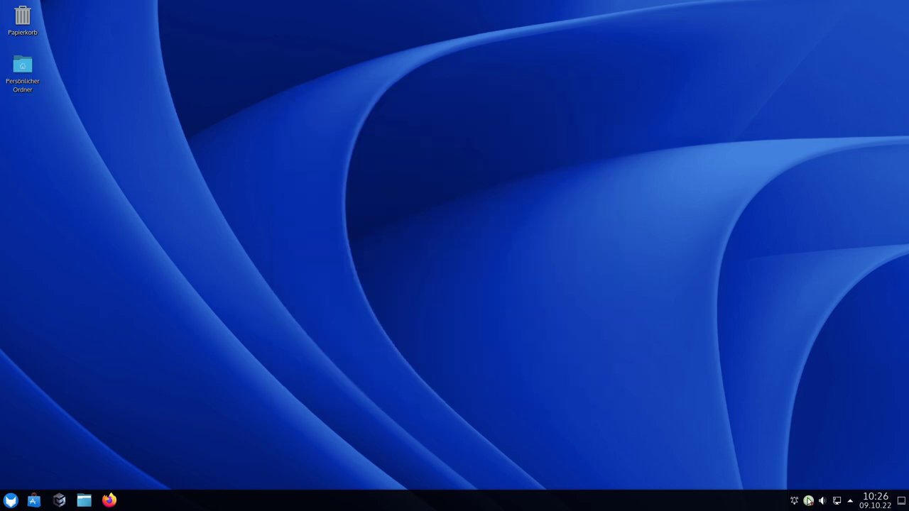
click(851, 501)
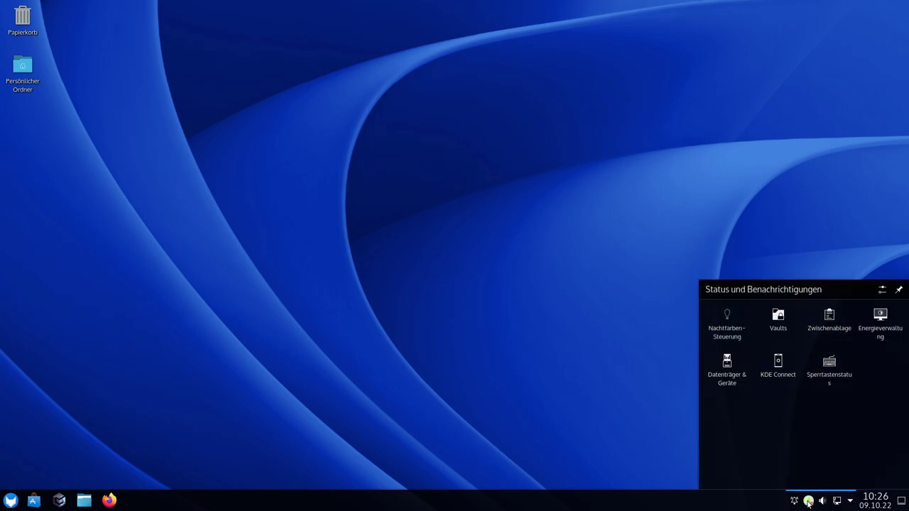
click(548, 373)
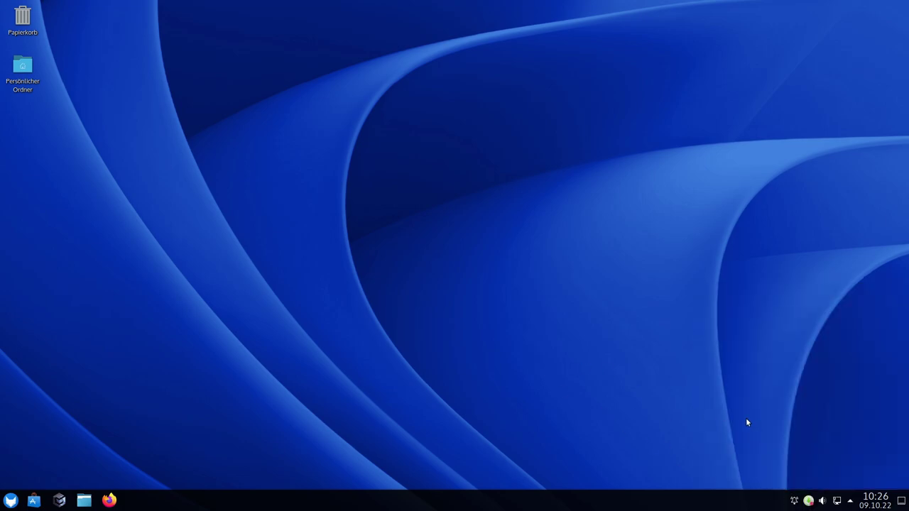
right_click(811, 501)
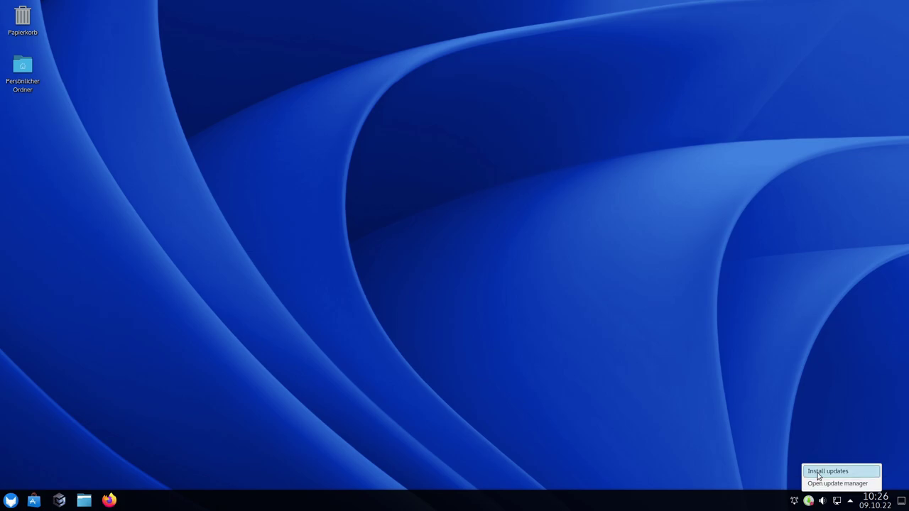
click(819, 484)
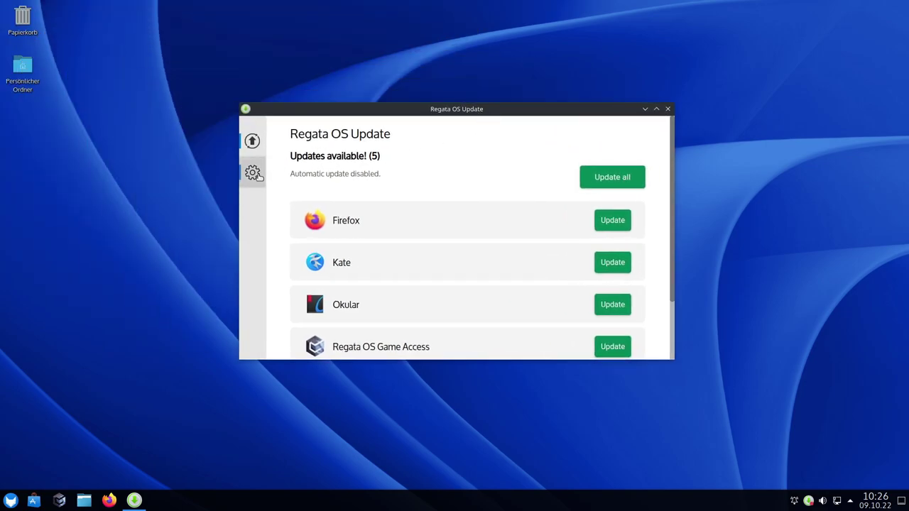
drag(669, 362, 754, 471)
drag(543, 110, 478, 43)
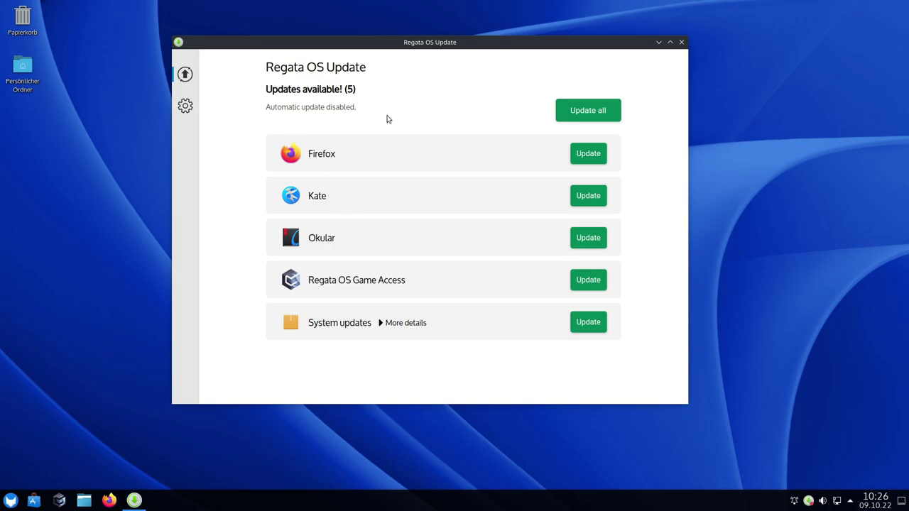
click(185, 106)
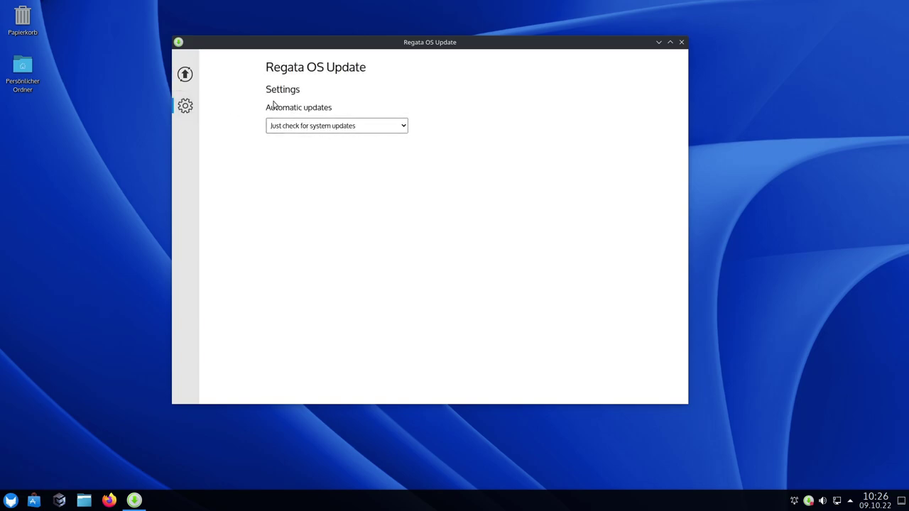
click(343, 132)
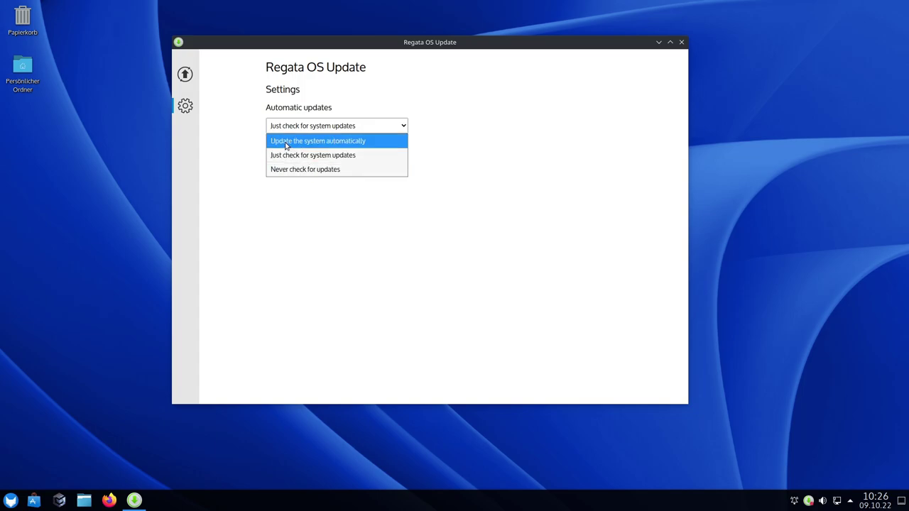
click(483, 178)
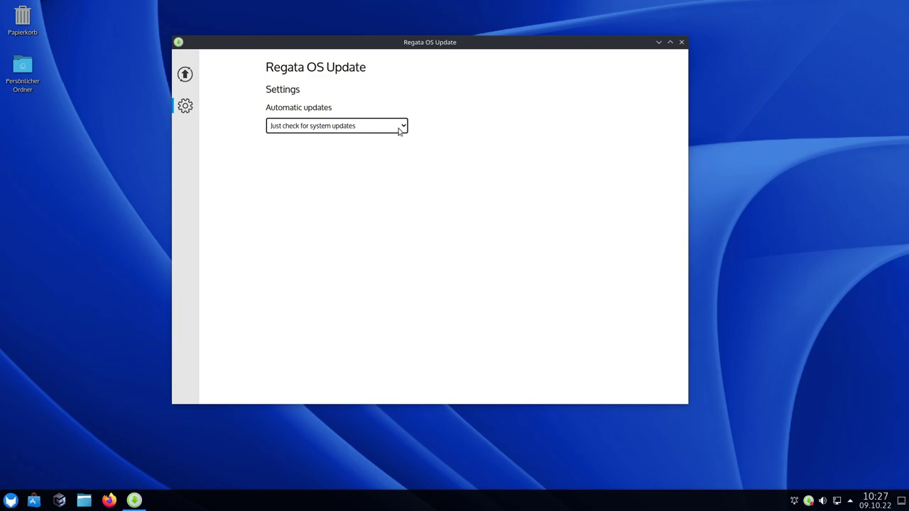
click(399, 130)
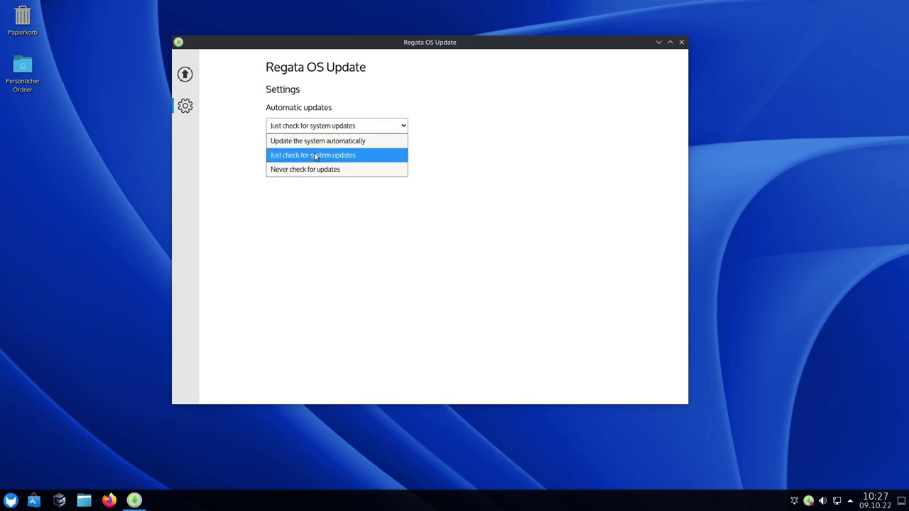
click(315, 156)
click(185, 71)
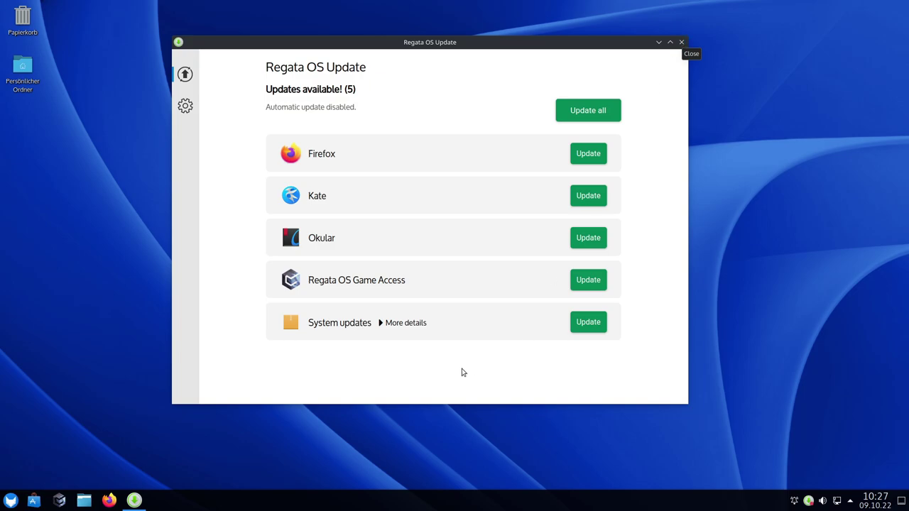
click(384, 324)
scroll(246, 272, down, 2)
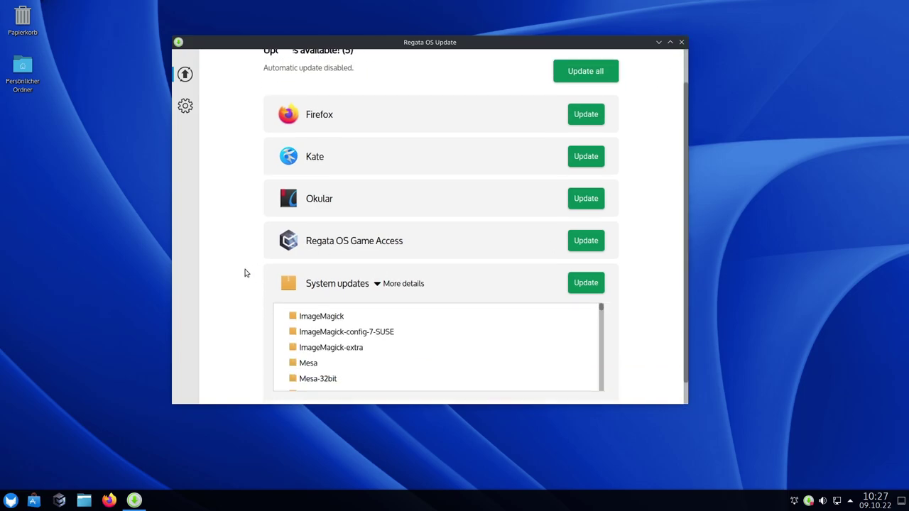
scroll(459, 335, down, 3)
drag(604, 284, 606, 372)
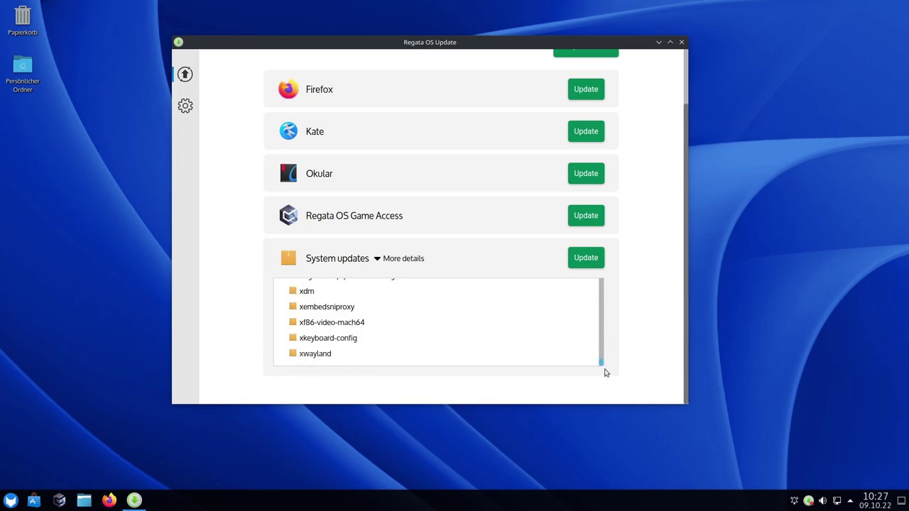
click(681, 42)
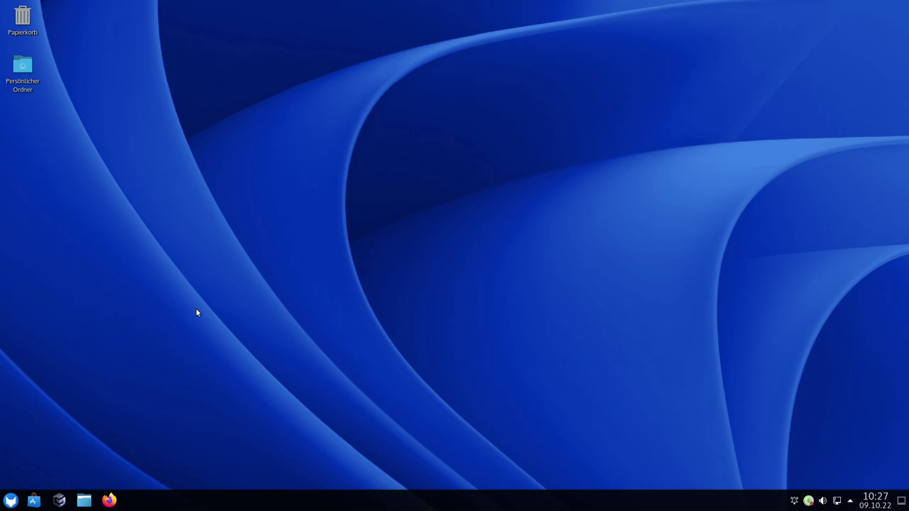
Browse the launcher's Dienstprogramme list, then show the Einstellungen category listing Max-Q
click(10, 500)
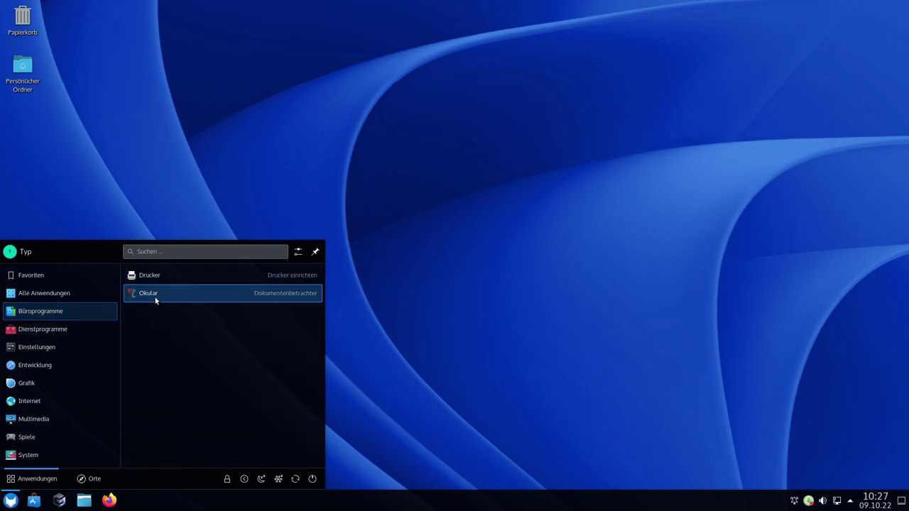
mouse_move(51, 331)
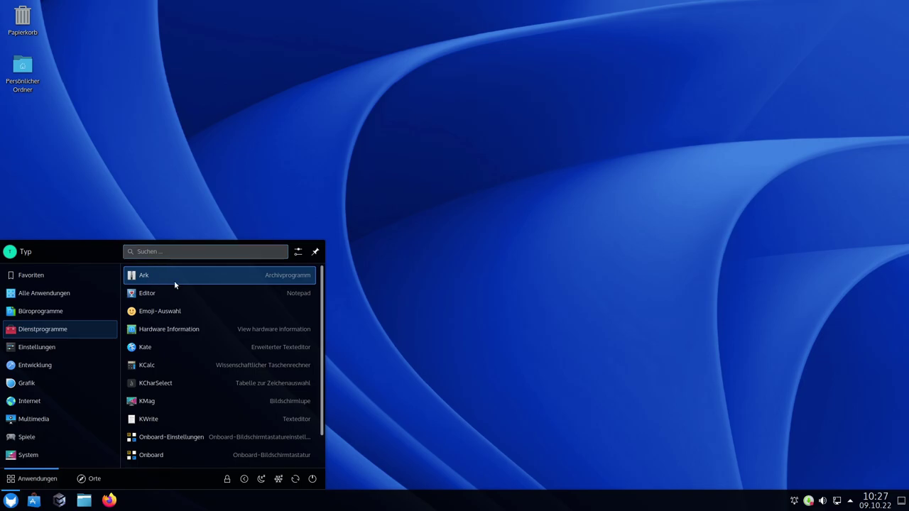
scroll(240, 355, down, 2)
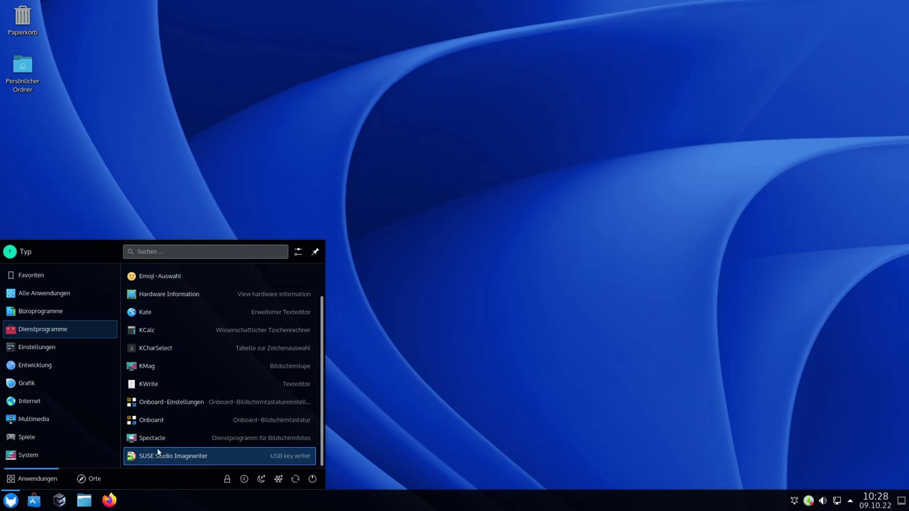
mouse_move(46, 348)
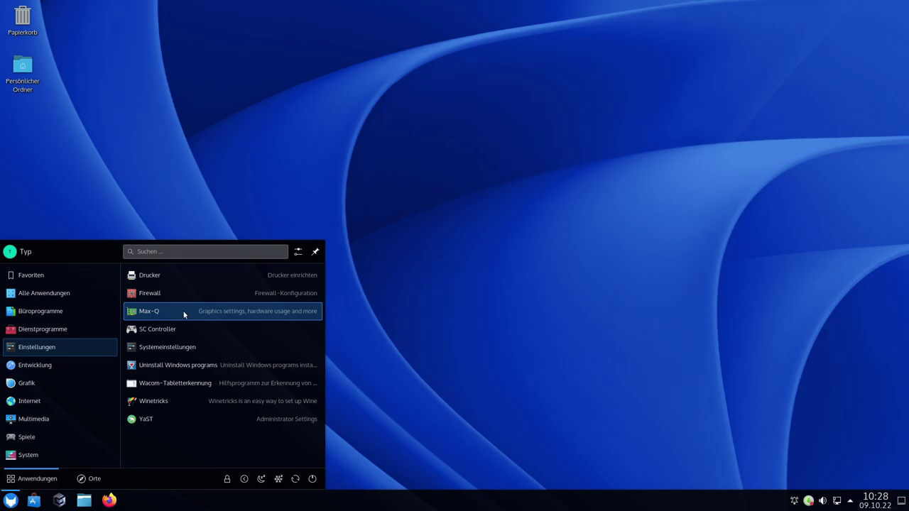
Launch Max-Q, move its window aside, and leave CPU Power at Balanced
click(160, 315)
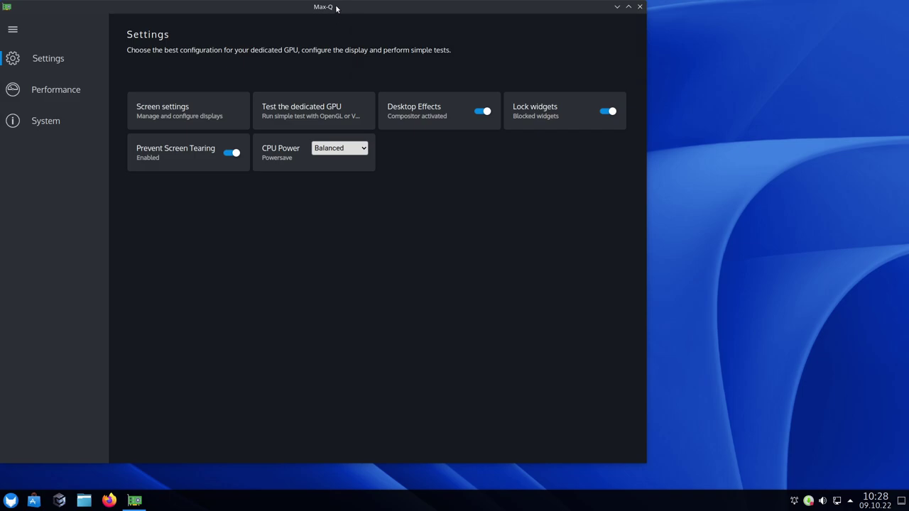
drag(337, 9, 422, 23)
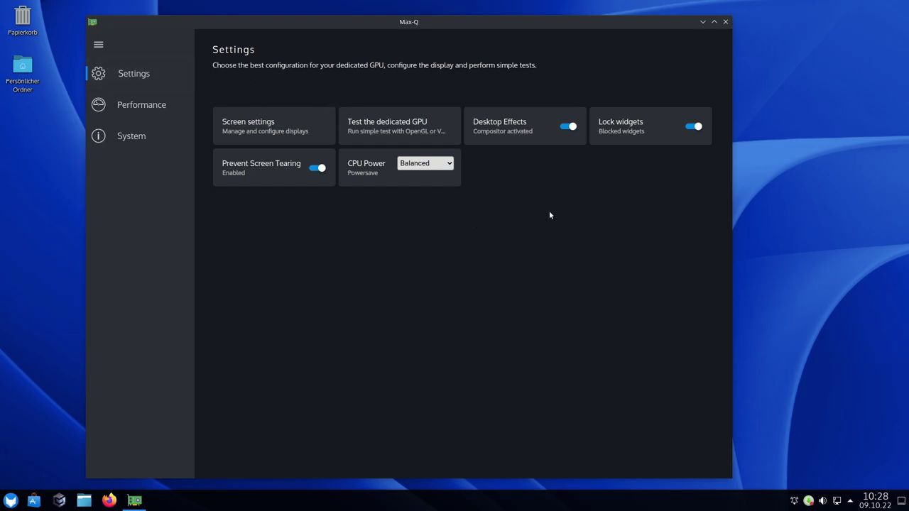
click(436, 166)
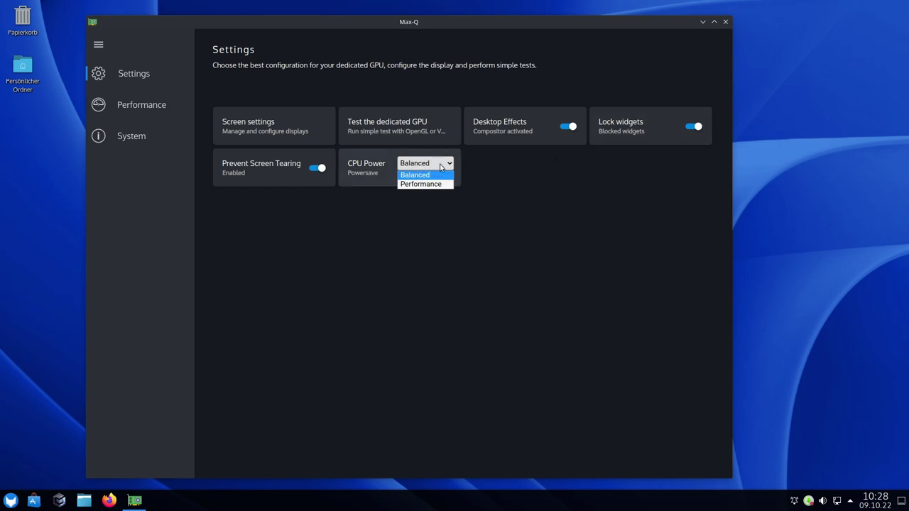
click(546, 210)
Open and cancel the display setup dialog, then open the dedicated GPU test options
click(146, 78)
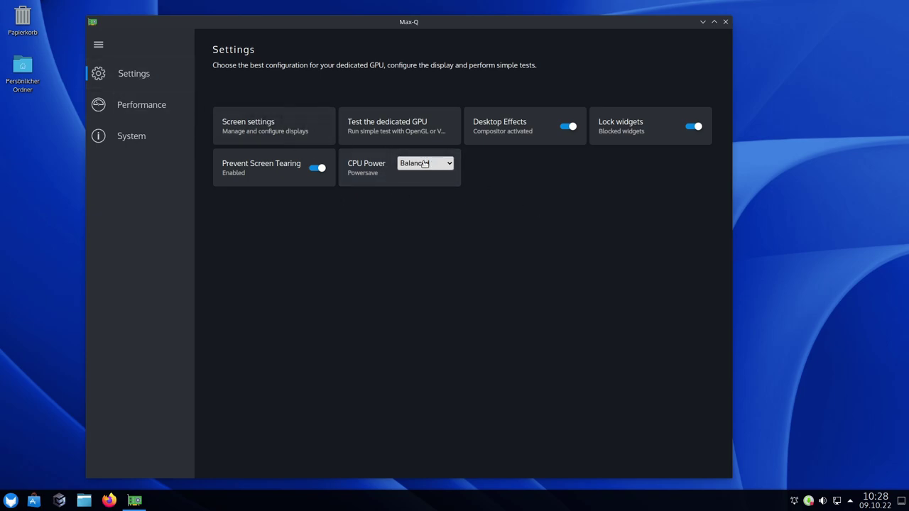
click(270, 130)
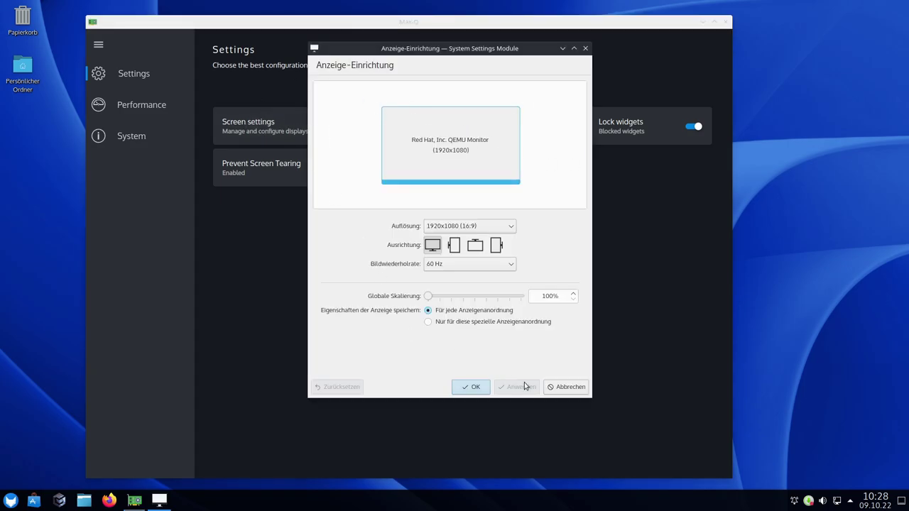
click(556, 387)
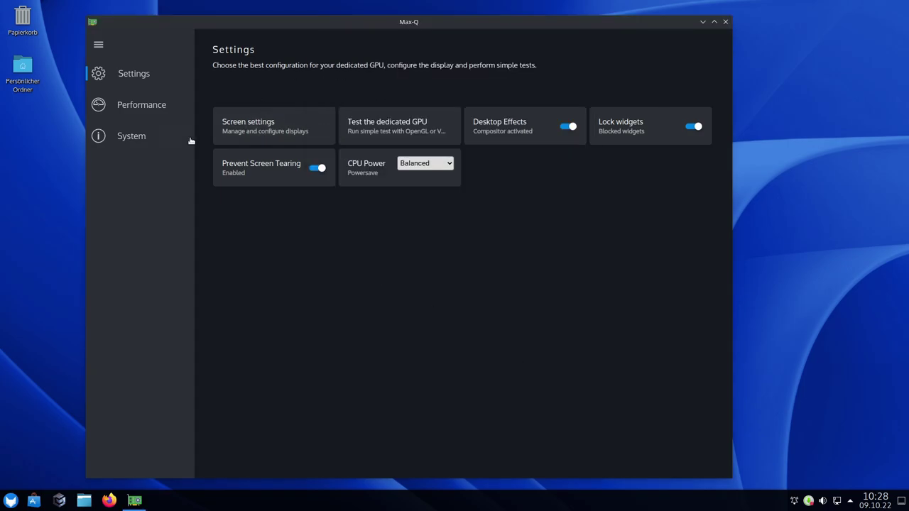
click(399, 132)
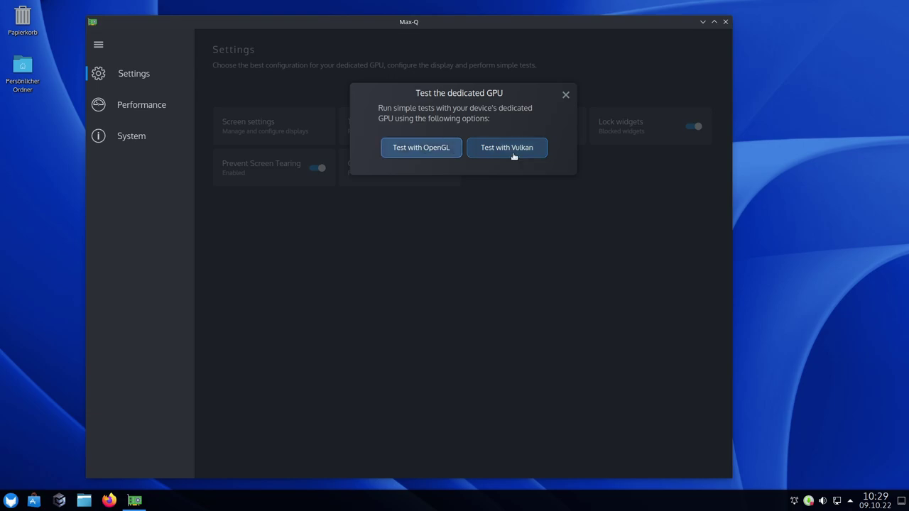
Close the GPU test dialog, review the Performance usage figures, then view the System information page
click(566, 95)
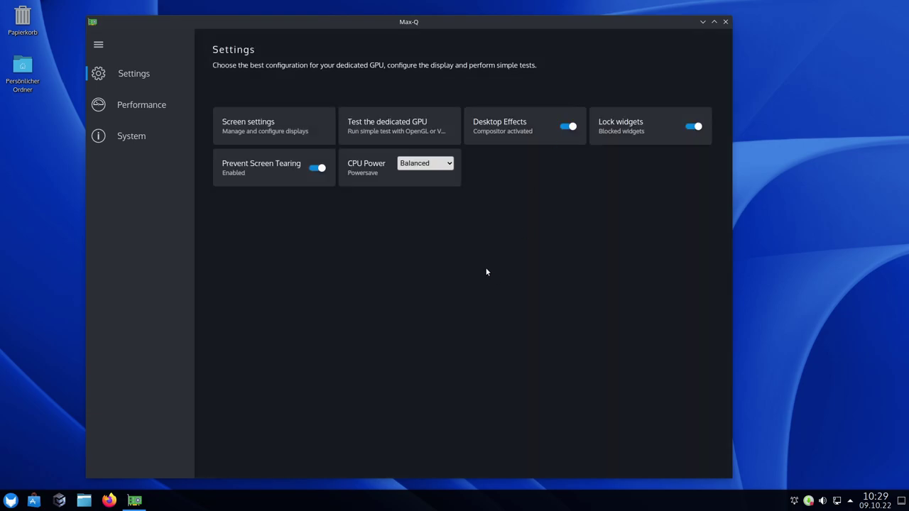
click(142, 113)
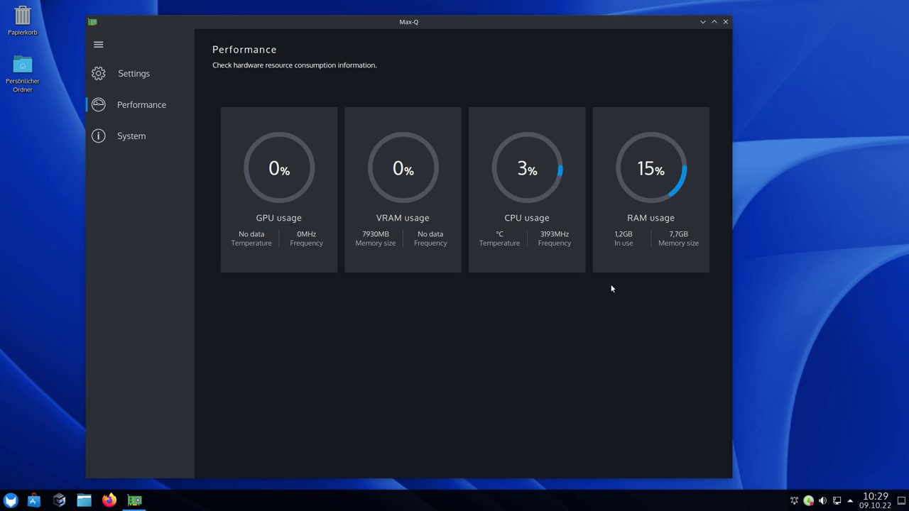
click(131, 135)
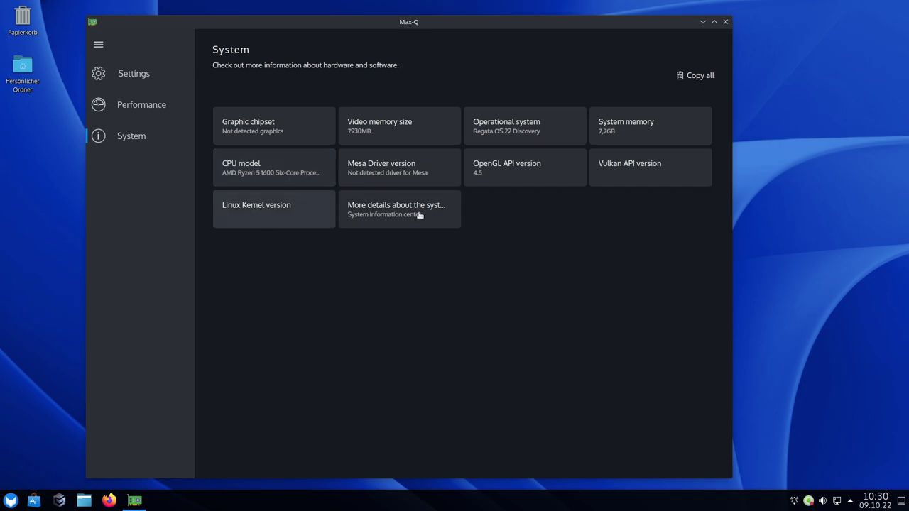
click(396, 208)
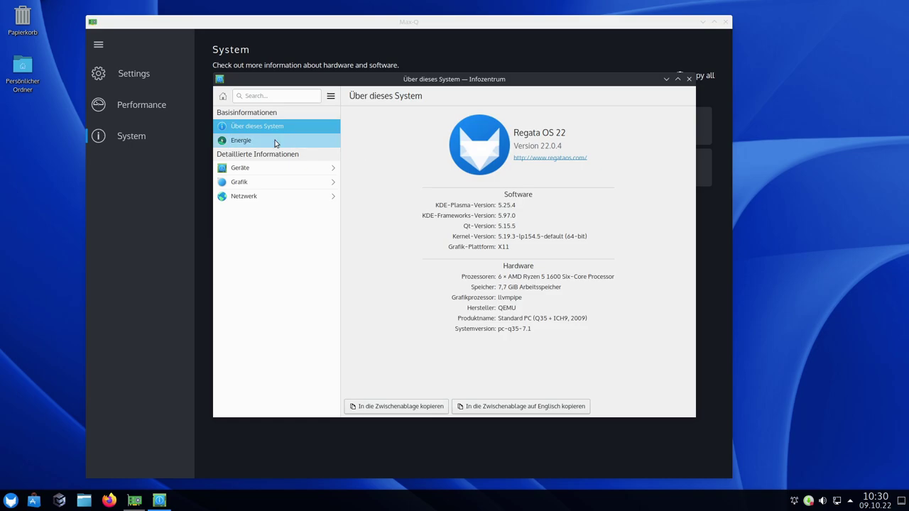
click(689, 79)
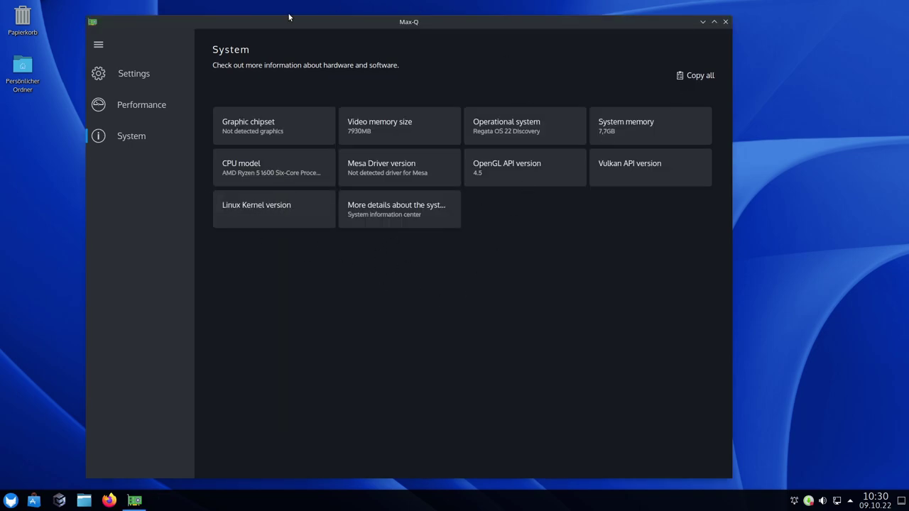
Run the dedicated GPU's OpenGL test, close glxgears, try the Vulkan test, then dismiss the test dialog
click(126, 75)
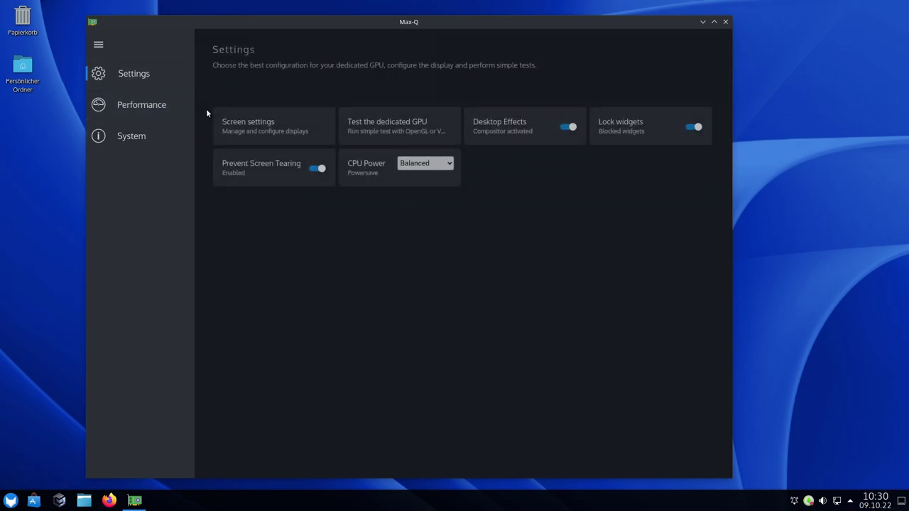
click(381, 128)
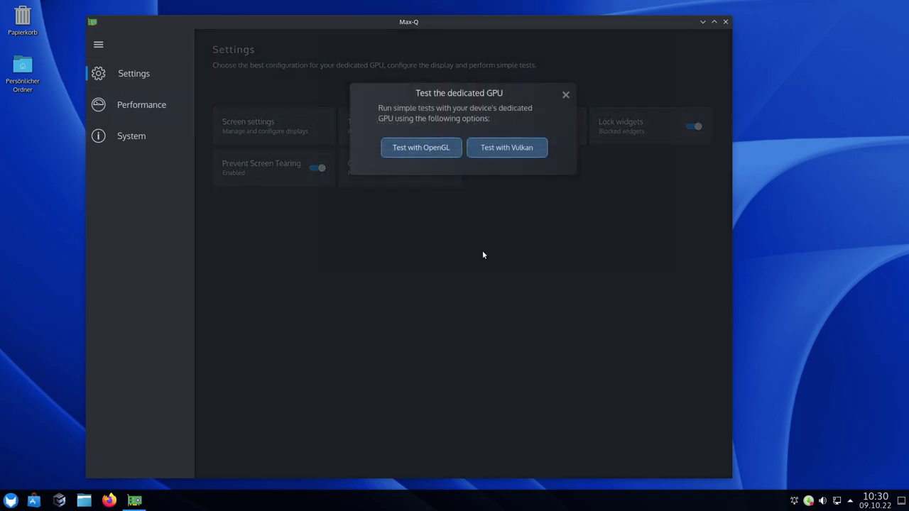
click(409, 154)
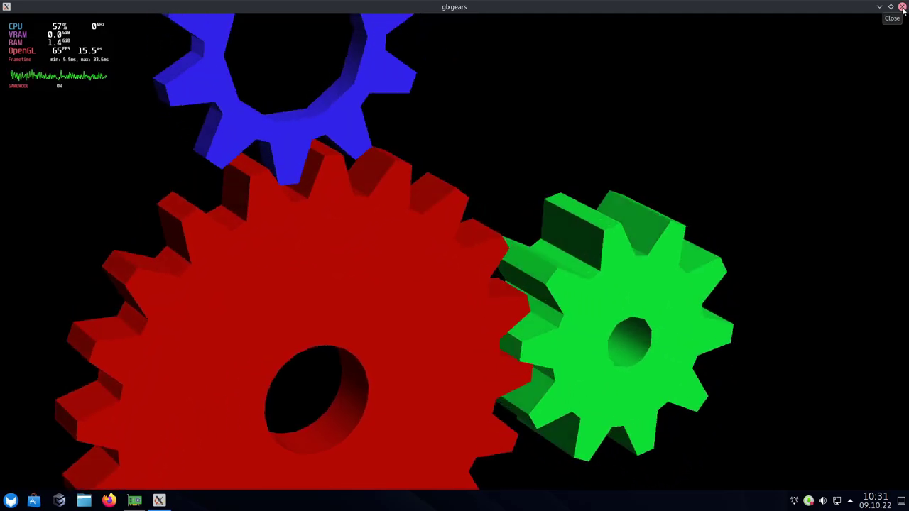
click(903, 7)
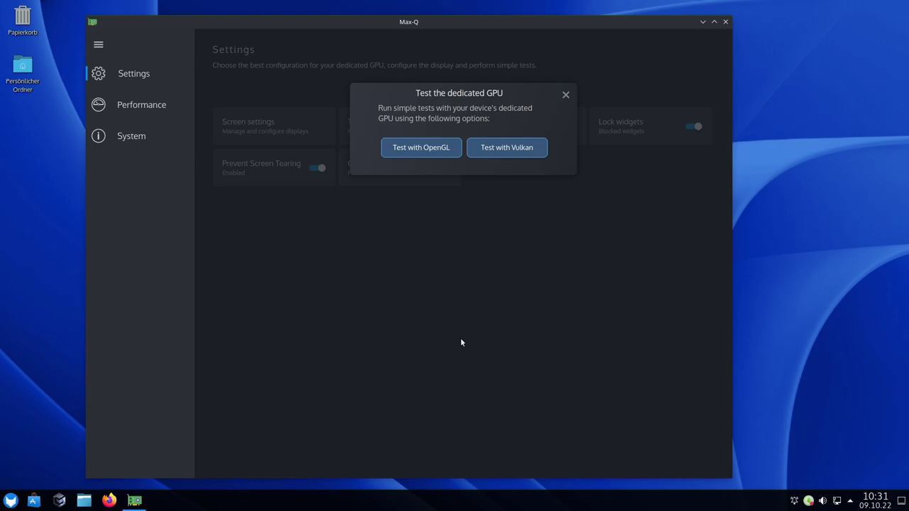
click(522, 152)
click(566, 94)
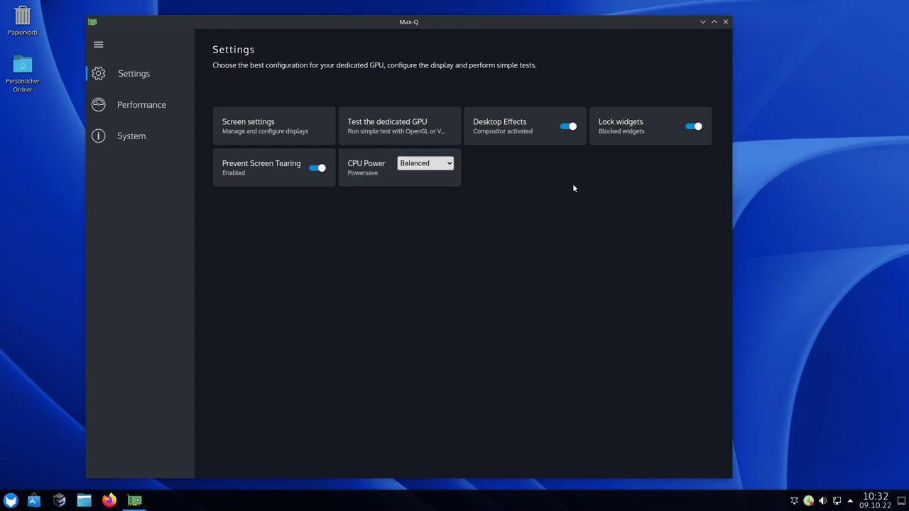
Close Max-Q and launch the Editor notepad from Dienstprogramme in the launcher
click(725, 21)
click(11, 501)
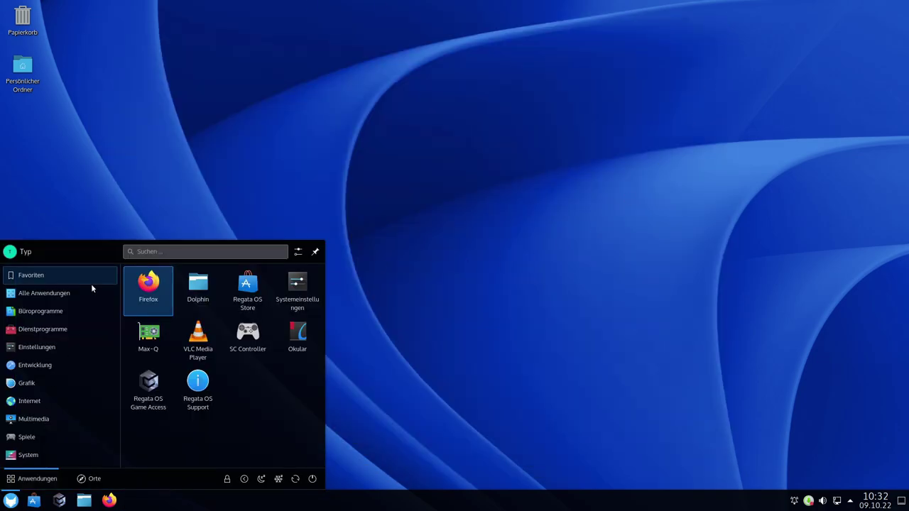
mouse_move(43, 331)
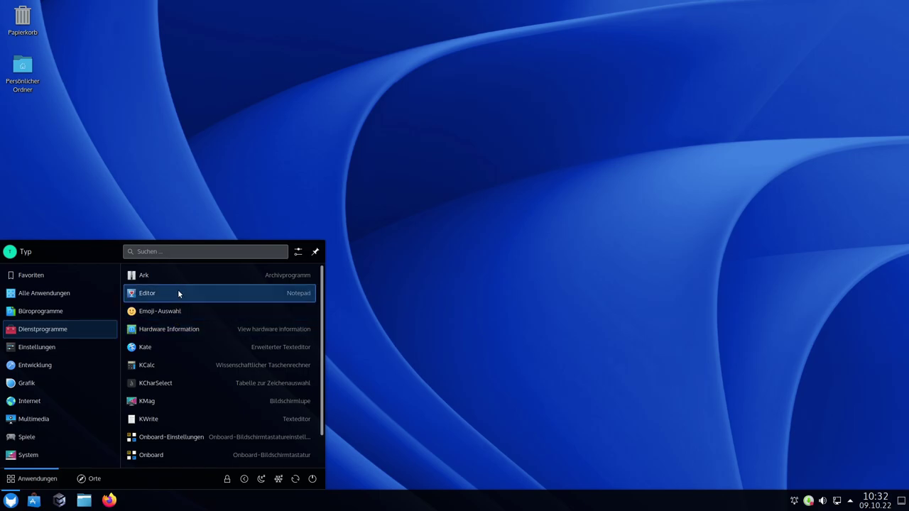
click(157, 293)
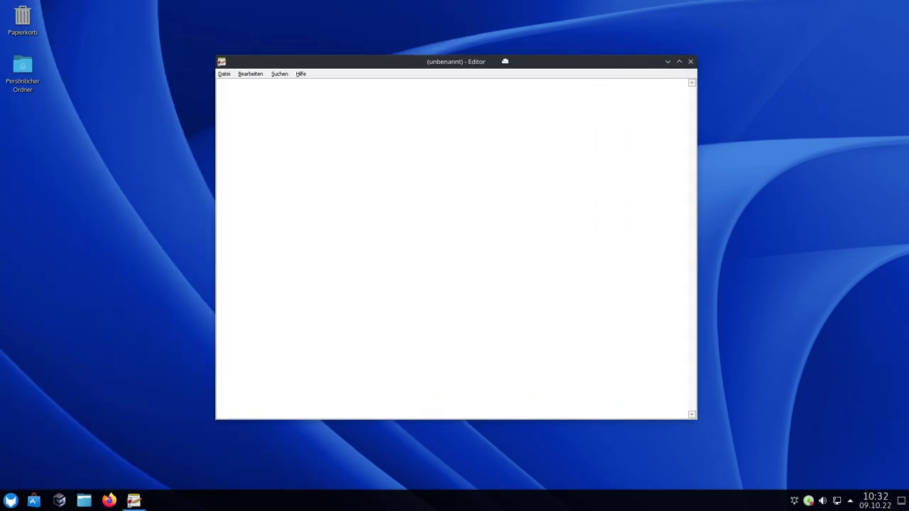
Check Editor's Hilfe > Über Editor box showing wine-7.2 (Staging), then close Notepad
click(321, 71)
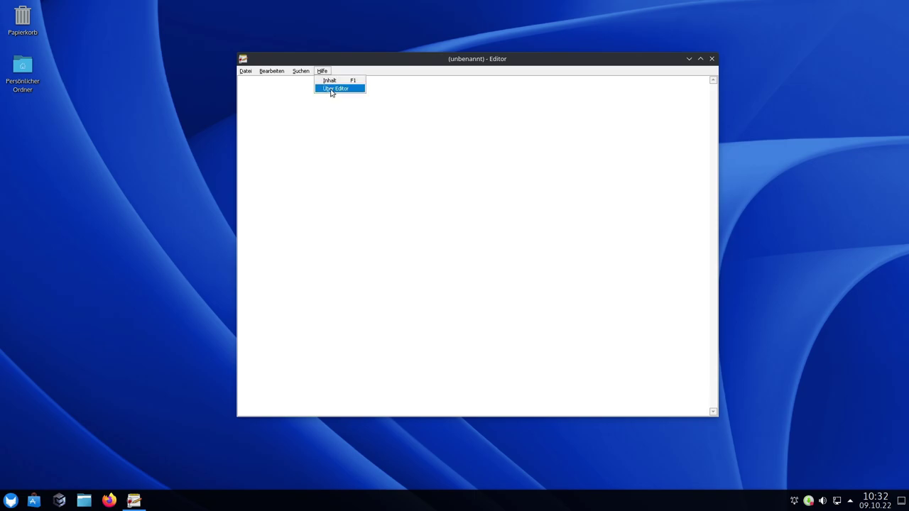
click(331, 92)
drag(329, 106, 477, 126)
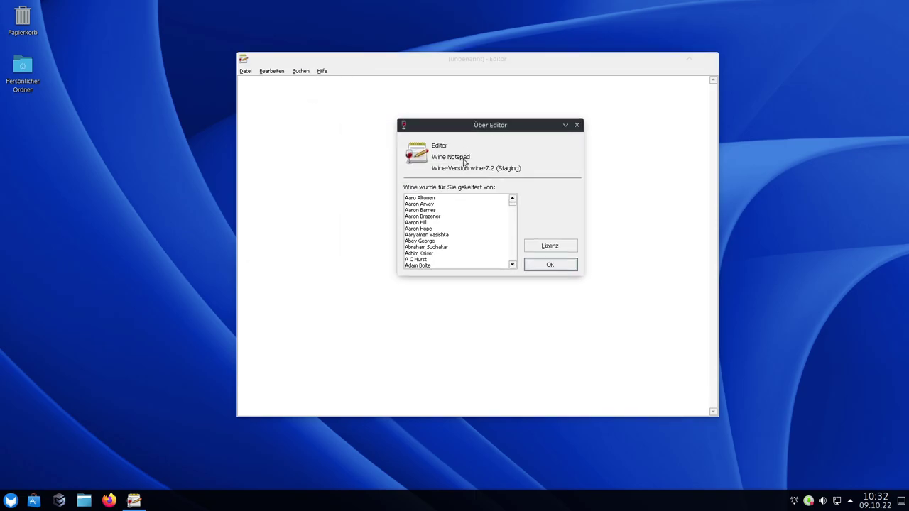
click(551, 264)
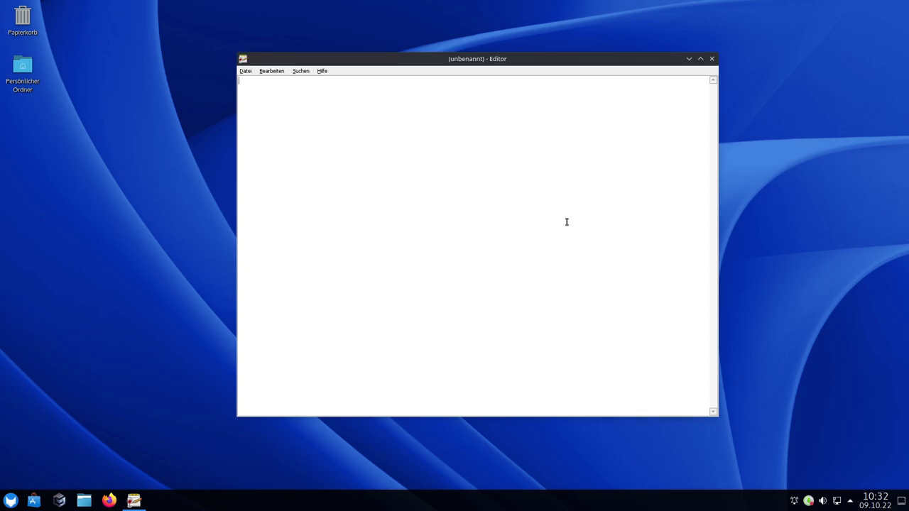
click(713, 59)
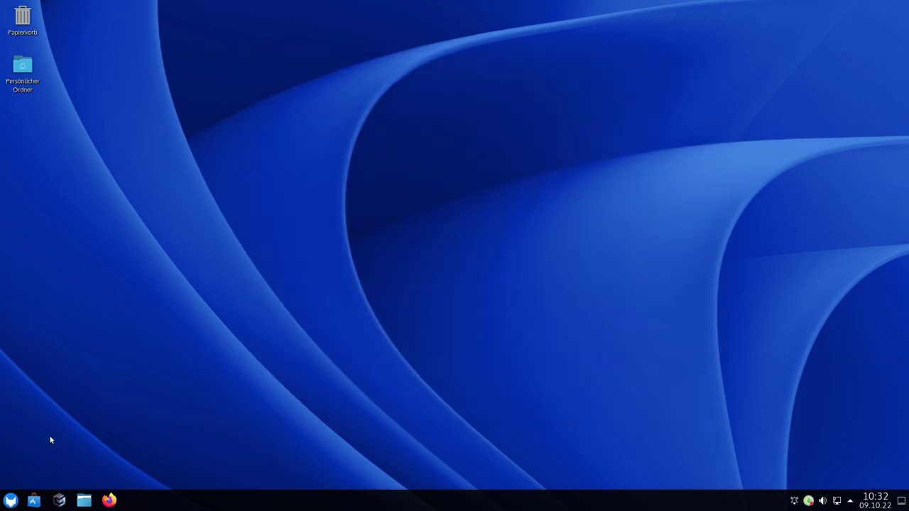
Search the launcher for 'note' and launch the Editor notepad from the results
click(10, 500)
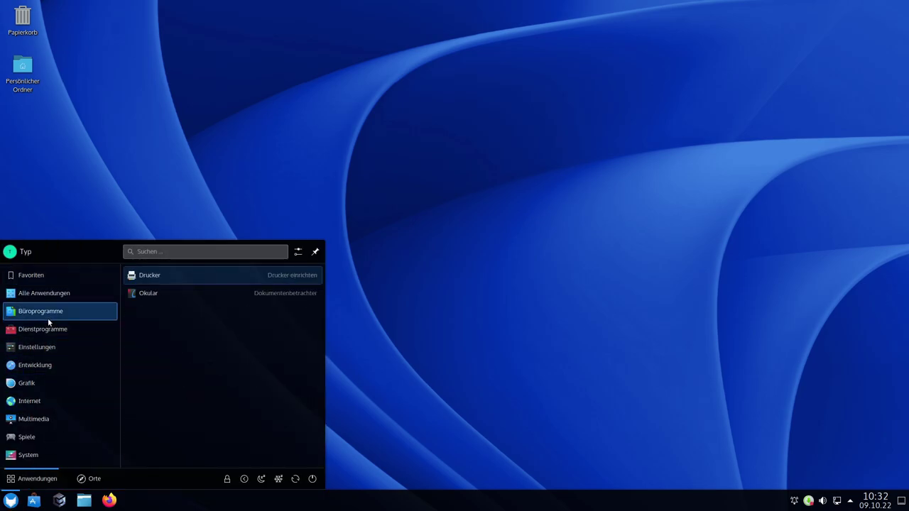
mouse_move(48, 330)
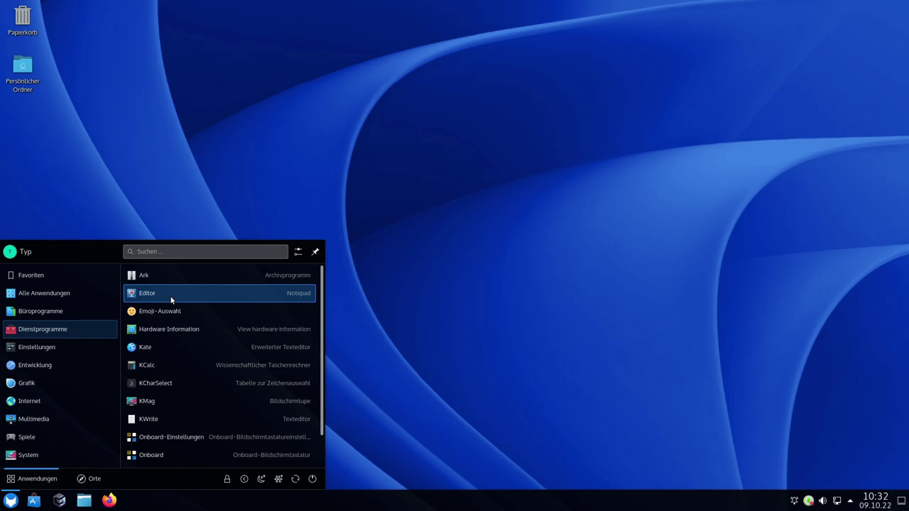
click(157, 254)
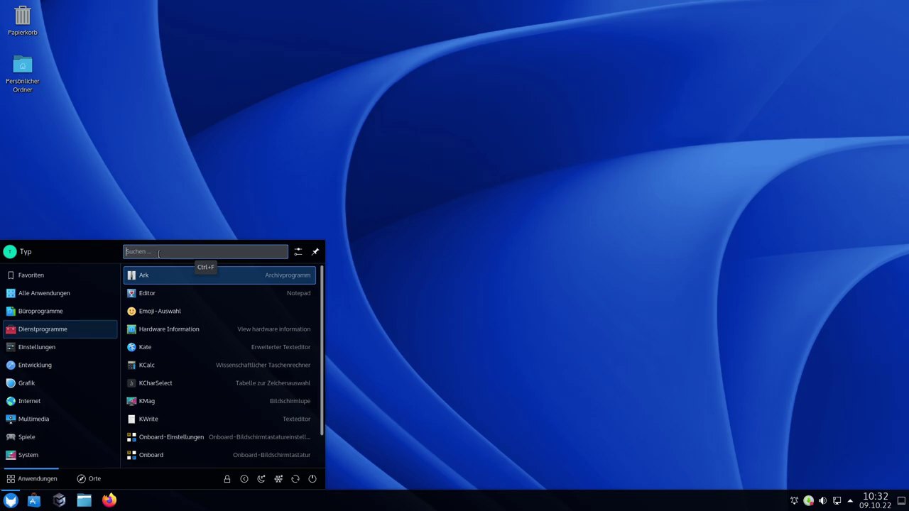
text(note)
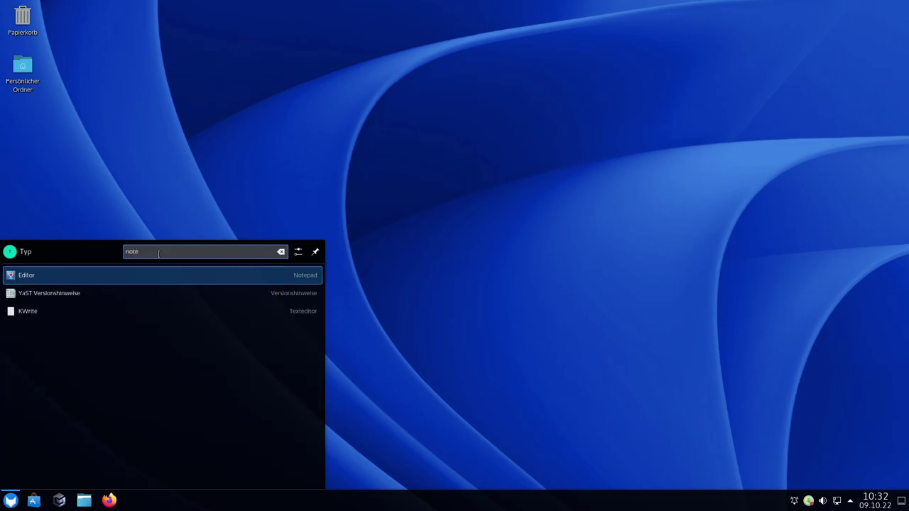
click(33, 275)
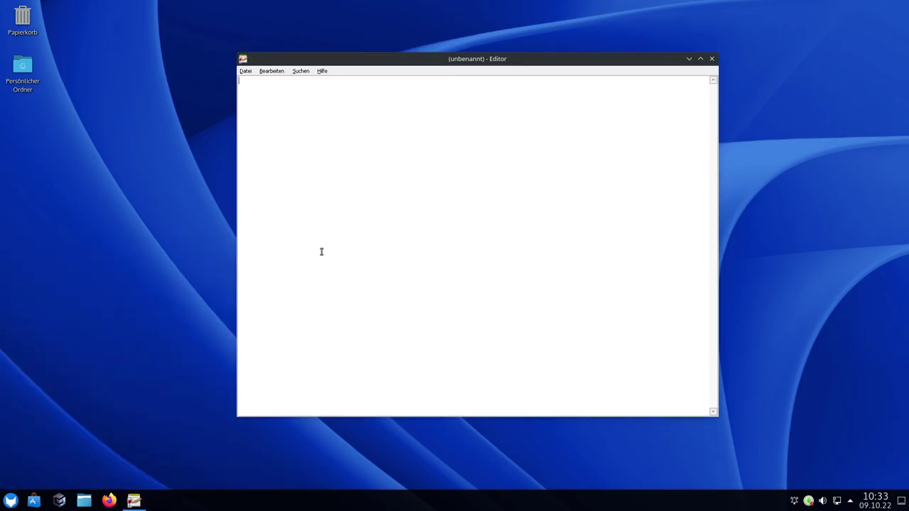
Type test text 'sdasds', clear it with Ctrl+A and Backspace, then close the empty Notepad
text(sdasds)
key(ctrl+a)
key(BackSpace)
click(712, 59)
Browse the launcher through Dienstprogramme to the Einstellungen applications list
click(11, 501)
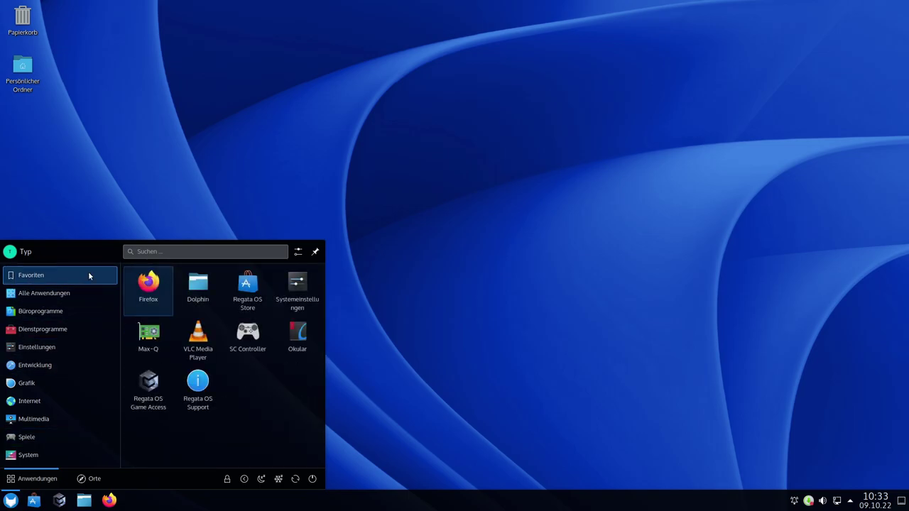
mouse_move(47, 310)
mouse_move(42, 330)
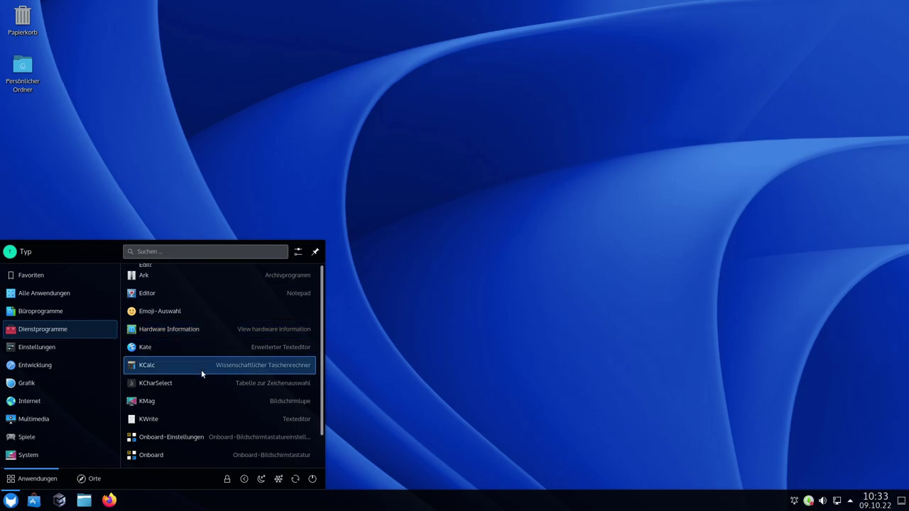
scroll(201, 369, down, 1)
scroll(235, 312, up, 1)
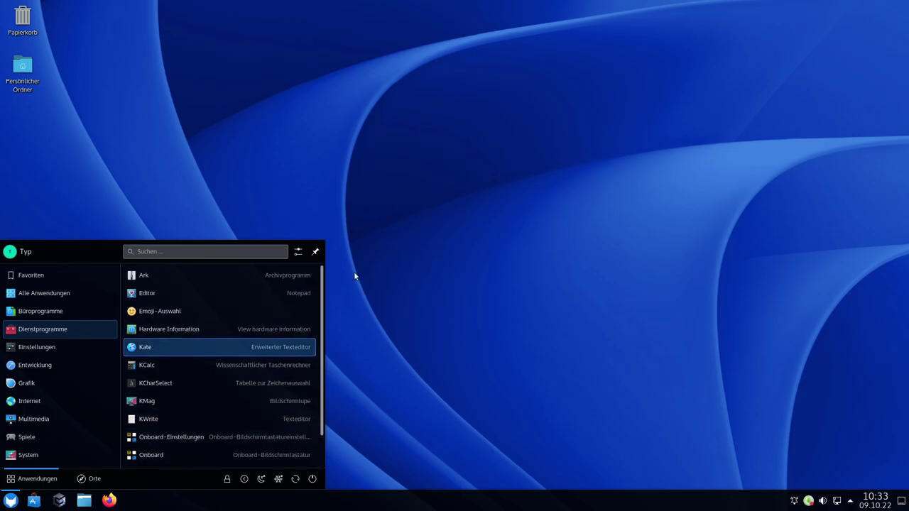
mouse_move(45, 354)
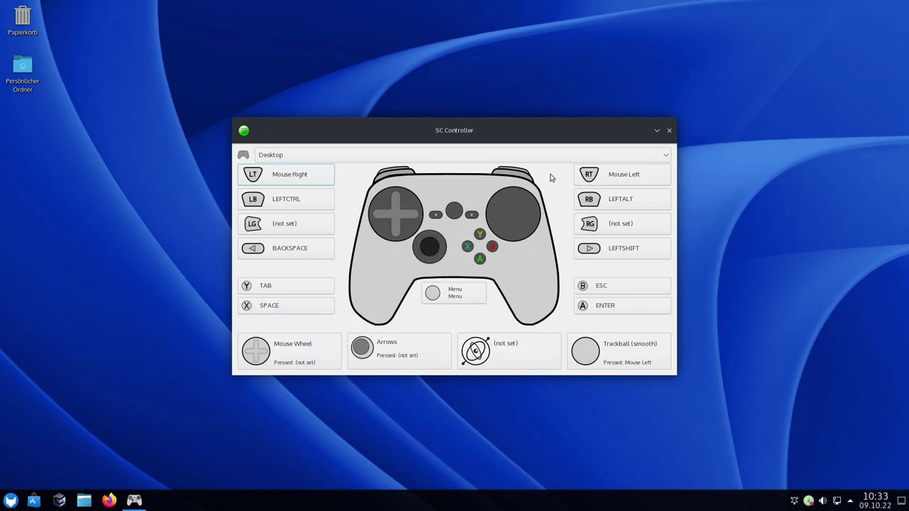
Close SC Controller after reviewing its Desktop profile button mappings
click(669, 131)
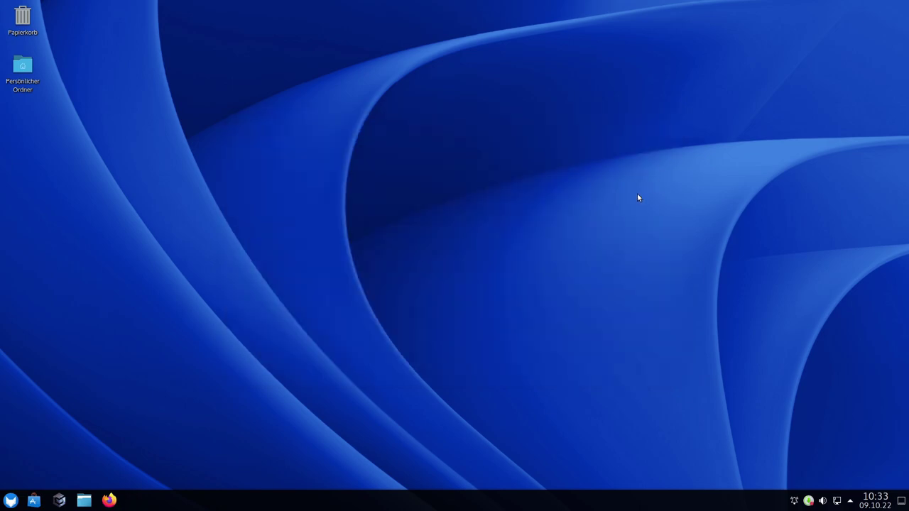
Launch YaST from Einstellungen in the launcher and authenticate with the root password
click(11, 501)
mouse_move(29, 334)
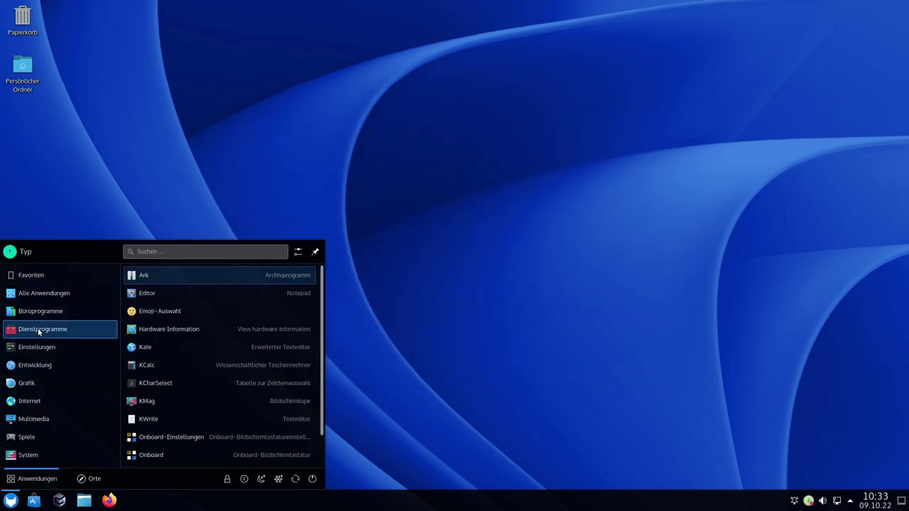
mouse_move(46, 346)
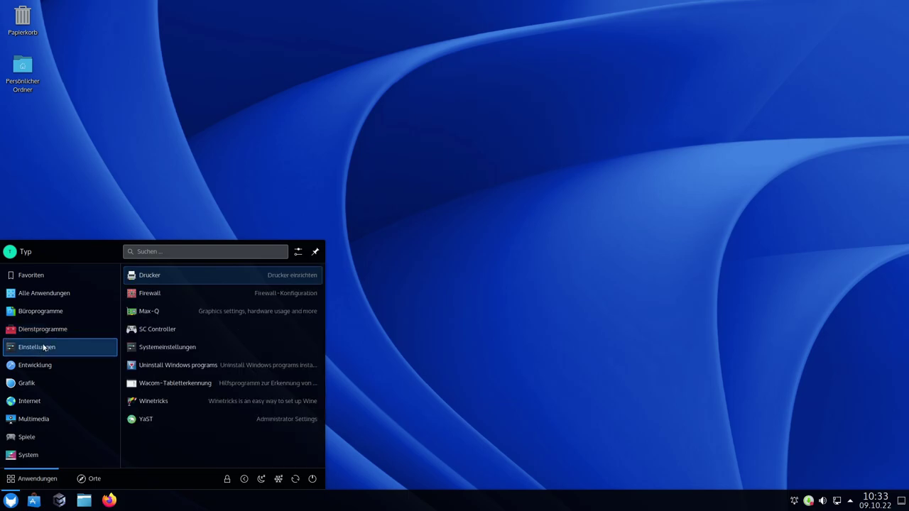
click(149, 419)
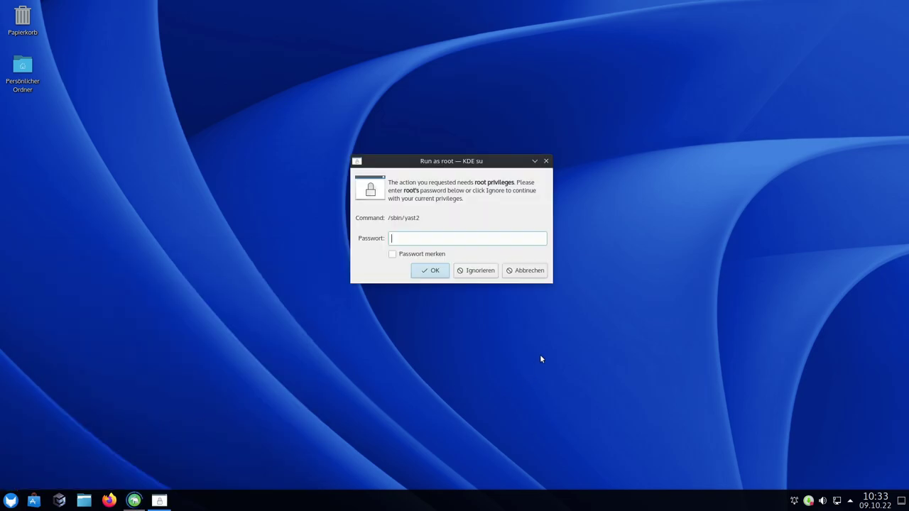
text(****)
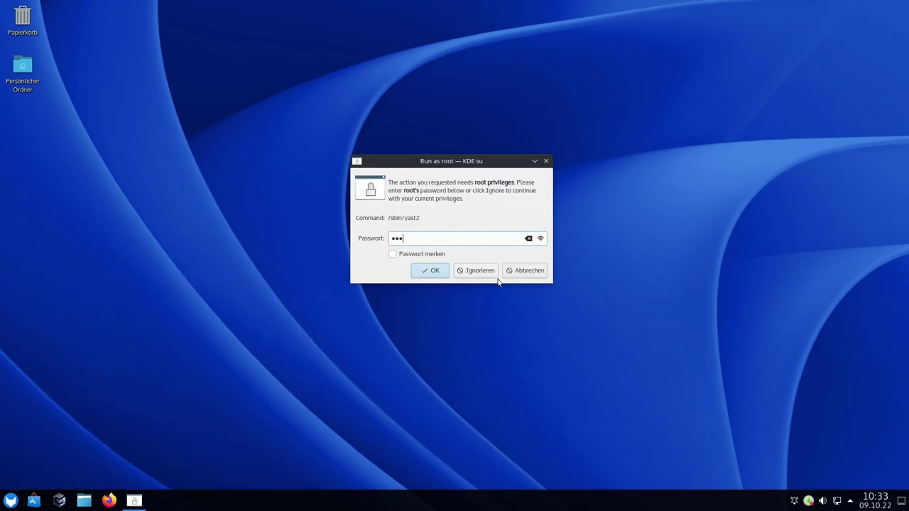
key(Return)
Centre and enlarge the YaST Control Center window, then close it
drag(205, 93, 337, 114)
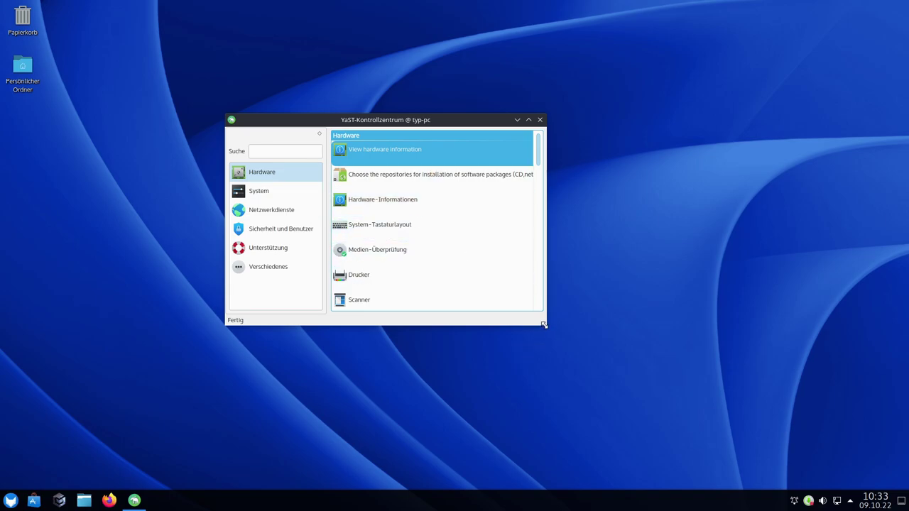
drag(544, 324, 645, 389)
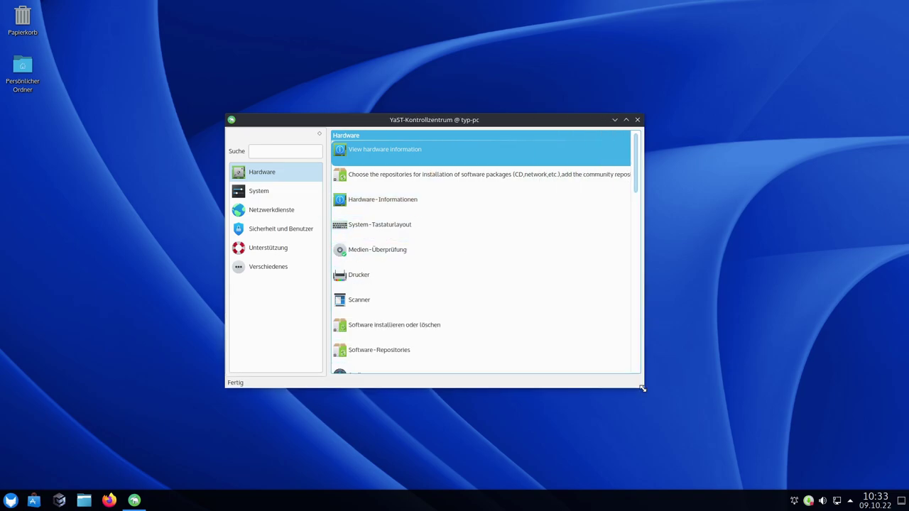
click(639, 119)
click(11, 500)
Launch Kate on an empty Untitled document, quit it with Ctrl+Q, and reopen the launcher
click(43, 420)
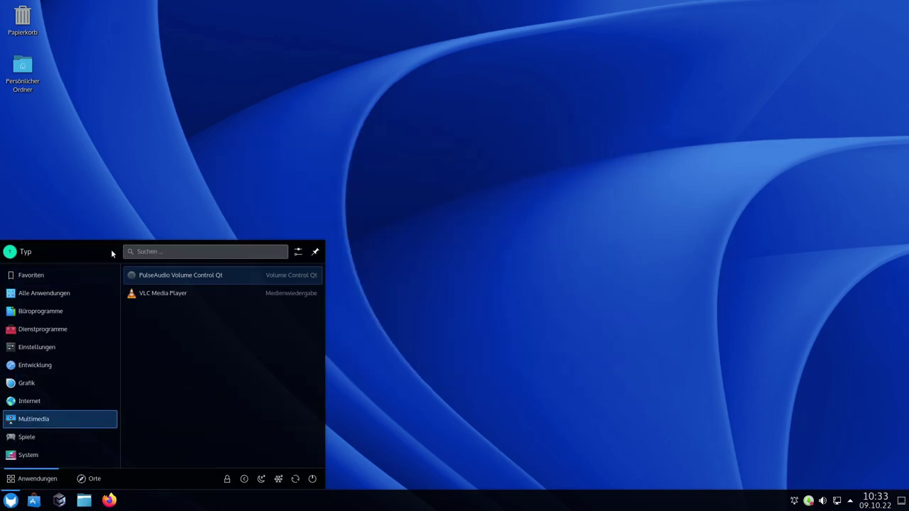
mouse_move(35, 365)
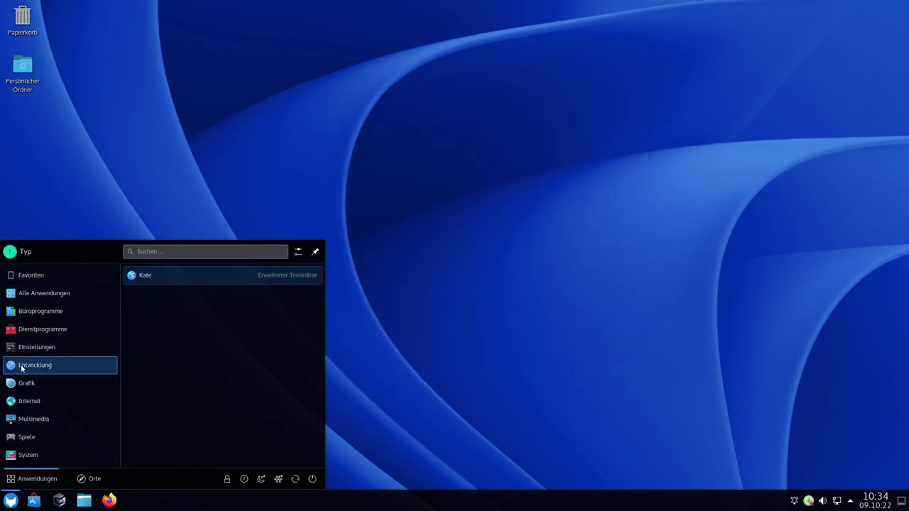
click(158, 280)
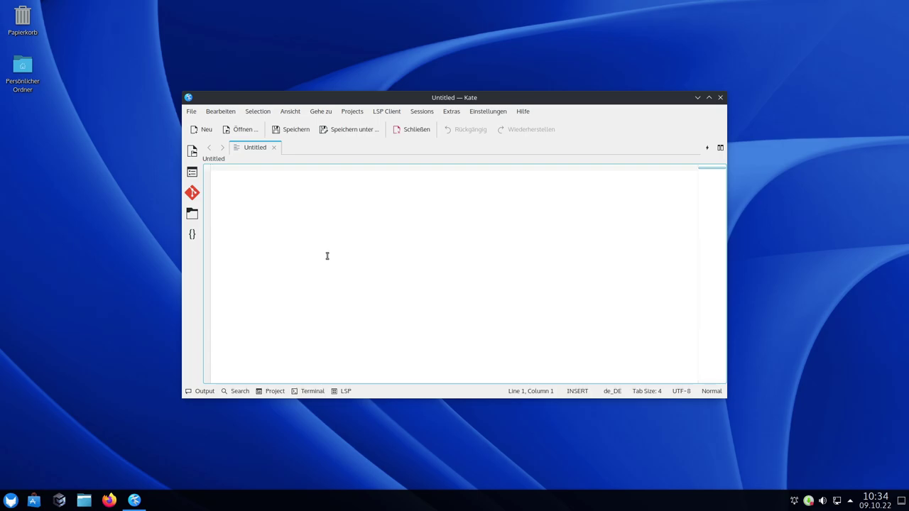
key(ctrl+q)
key(super)
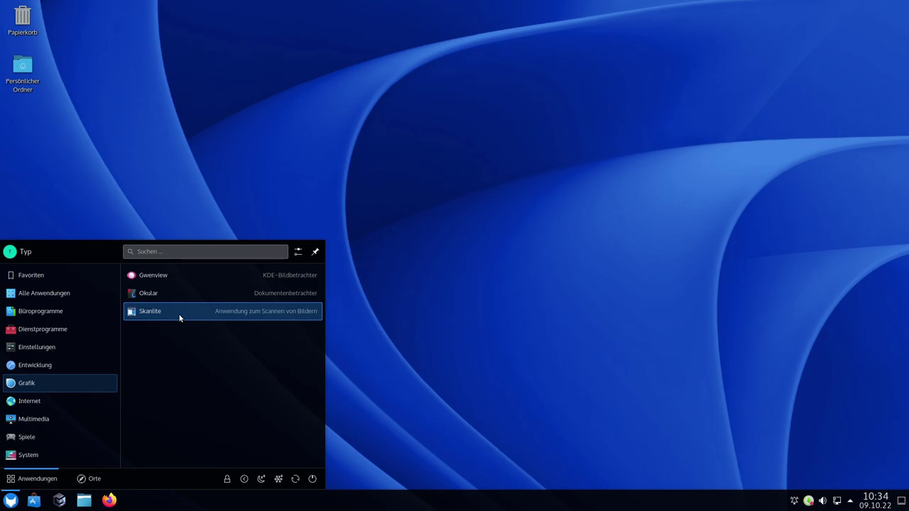
Launch WineMine from the Spiele games category
mouse_move(57, 403)
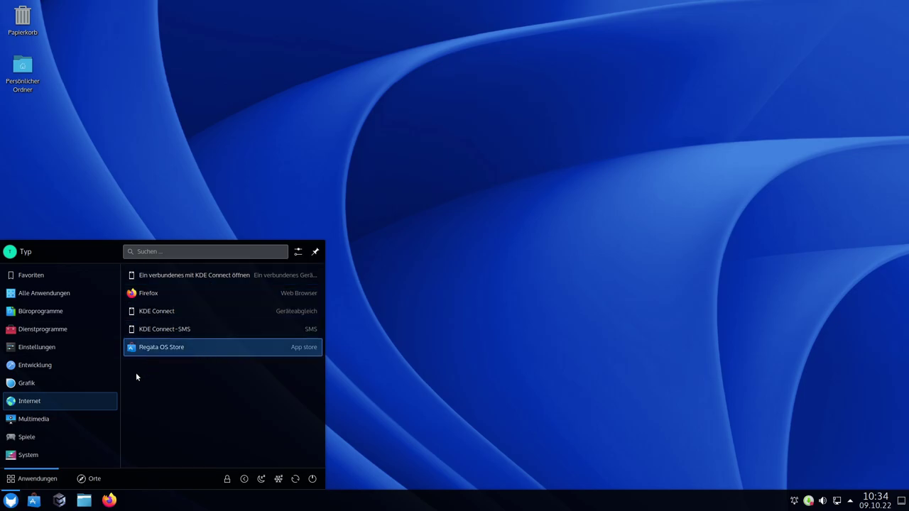
mouse_move(58, 419)
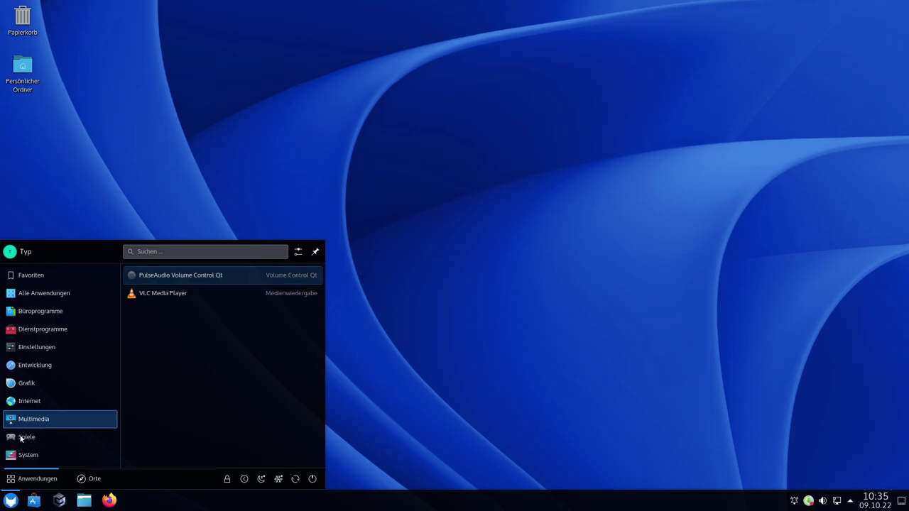
mouse_move(37, 438)
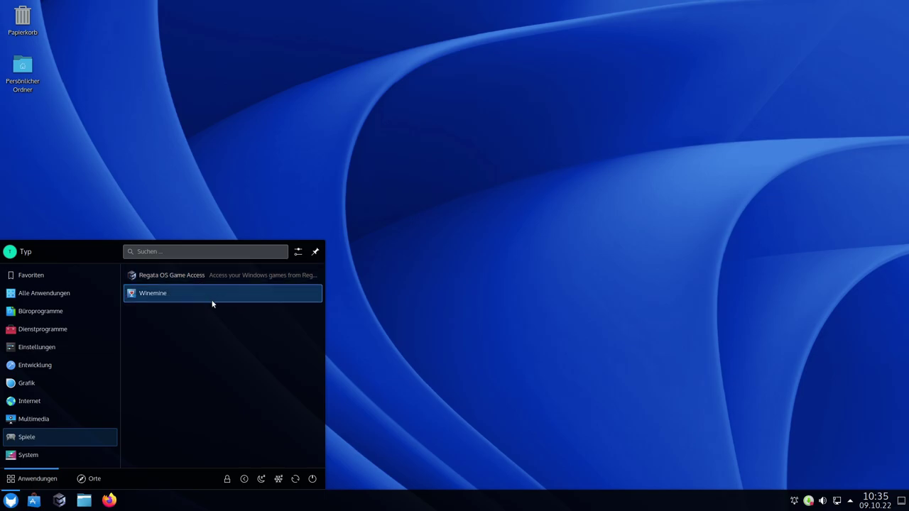
click(150, 296)
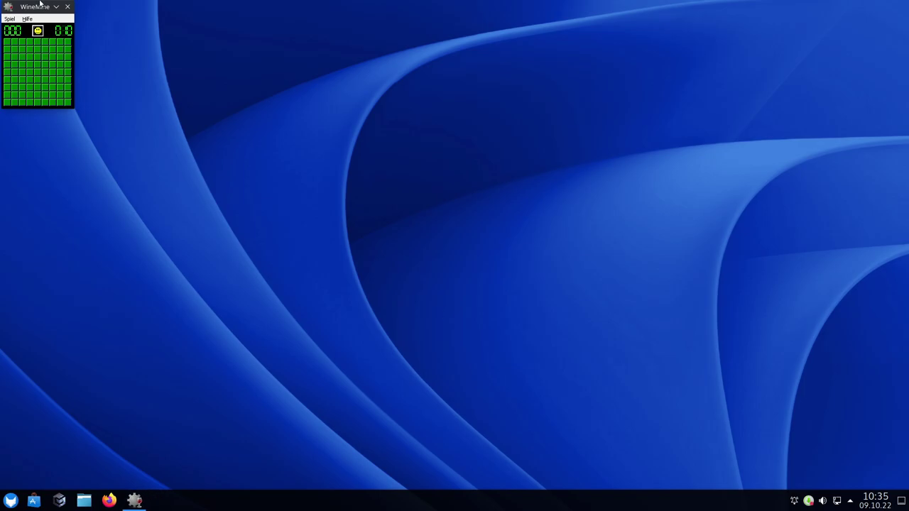
Centre the WineMine window, uncover two squares revealing numbered cells, then close the game
drag(33, 6, 363, 166)
click(363, 224)
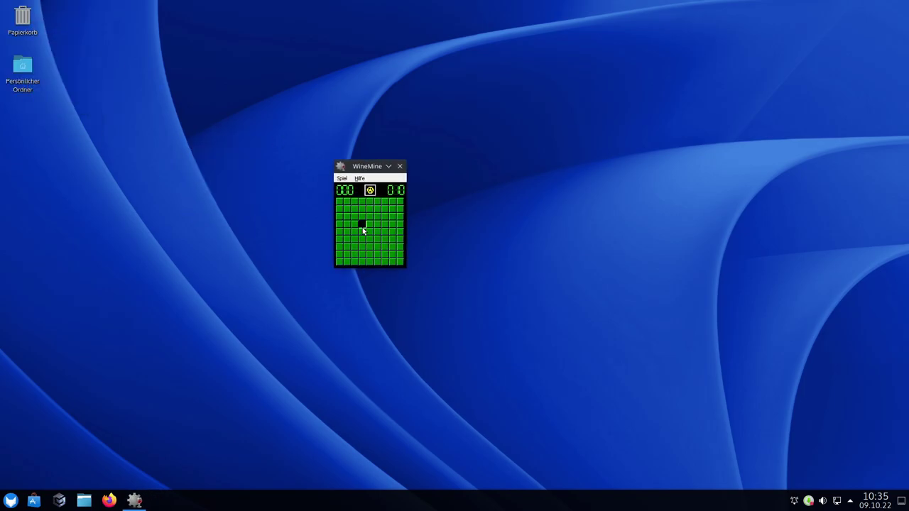
click(361, 216)
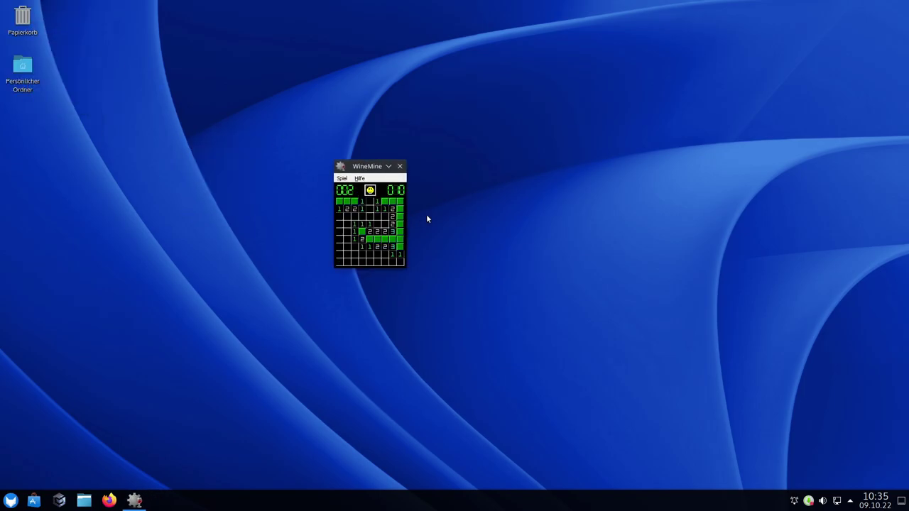
click(400, 166)
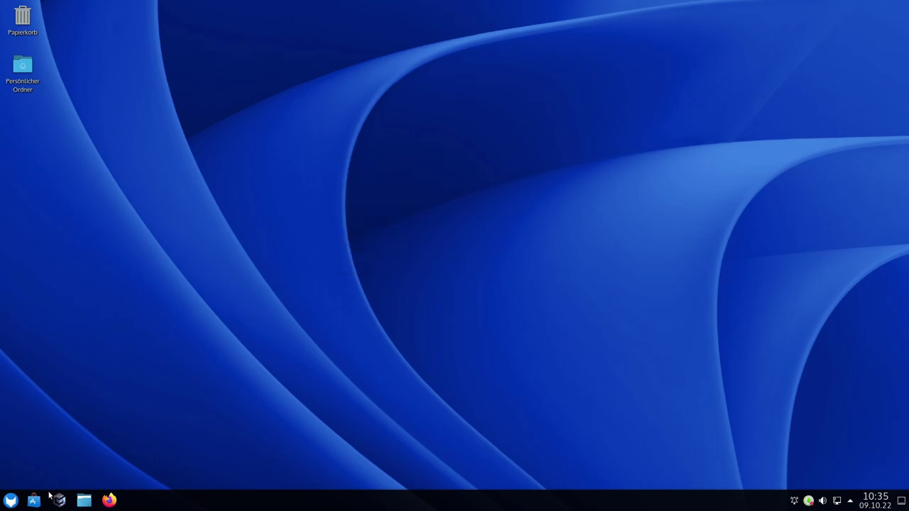
click(11, 501)
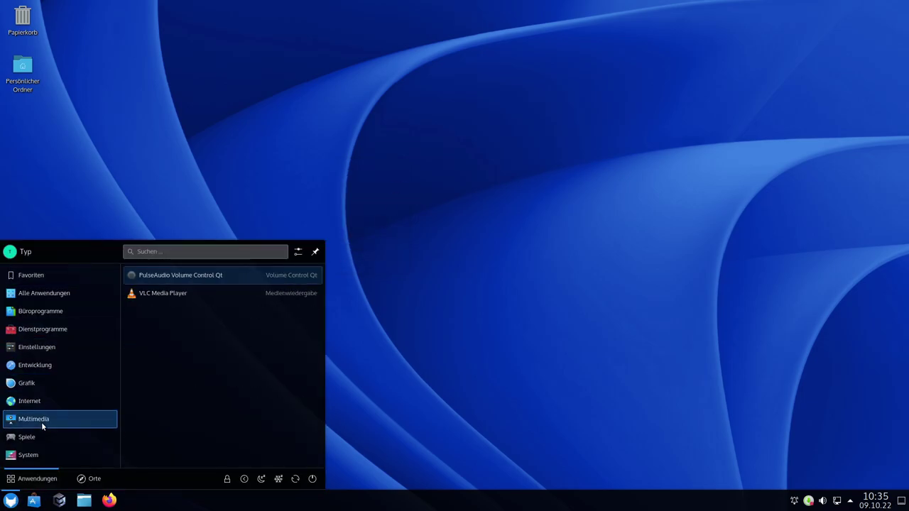
mouse_move(40, 457)
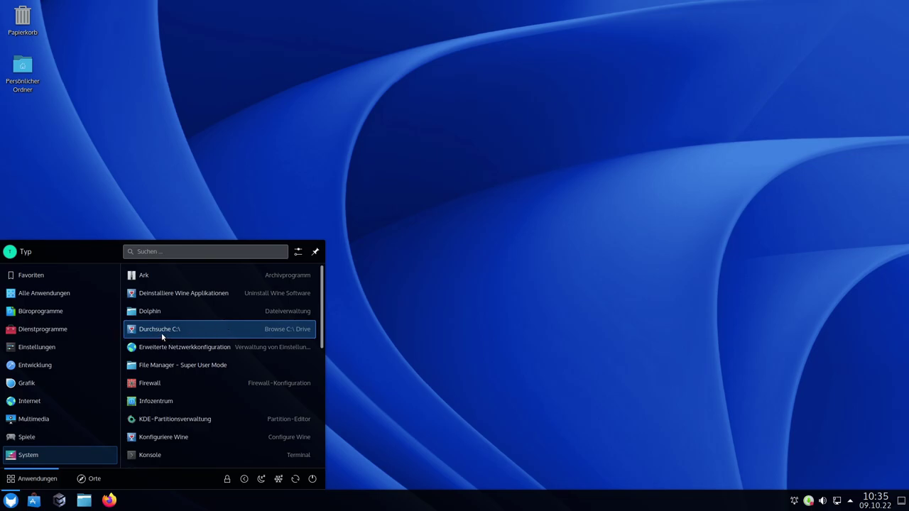
scroll(159, 330, down, 1)
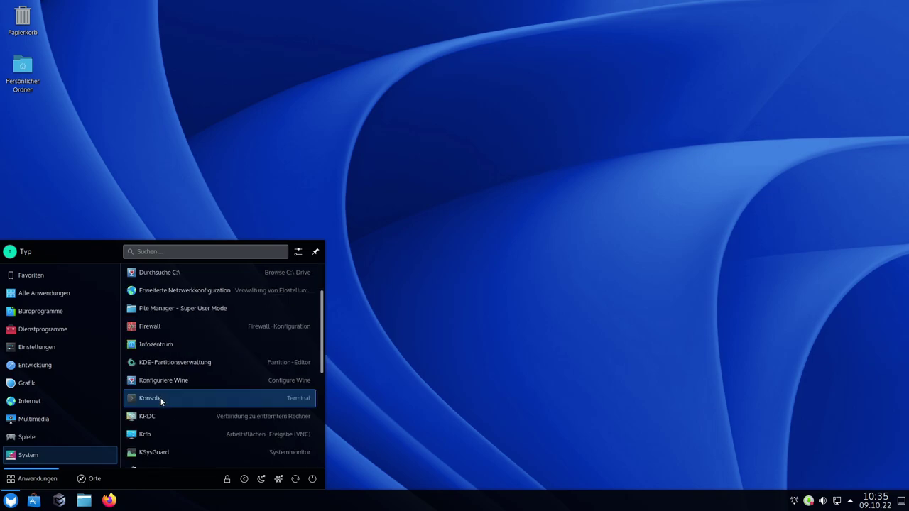
scroll(162, 399, down, 2)
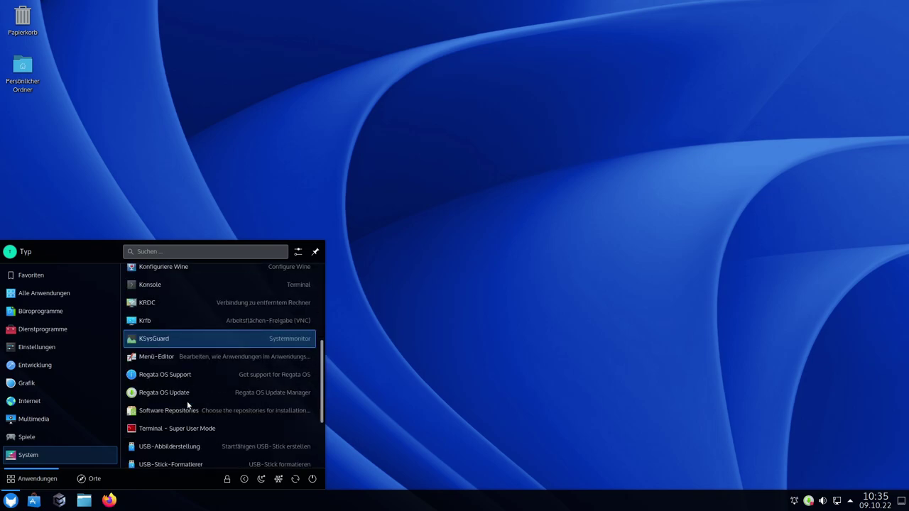
scroll(170, 380, down, 1)
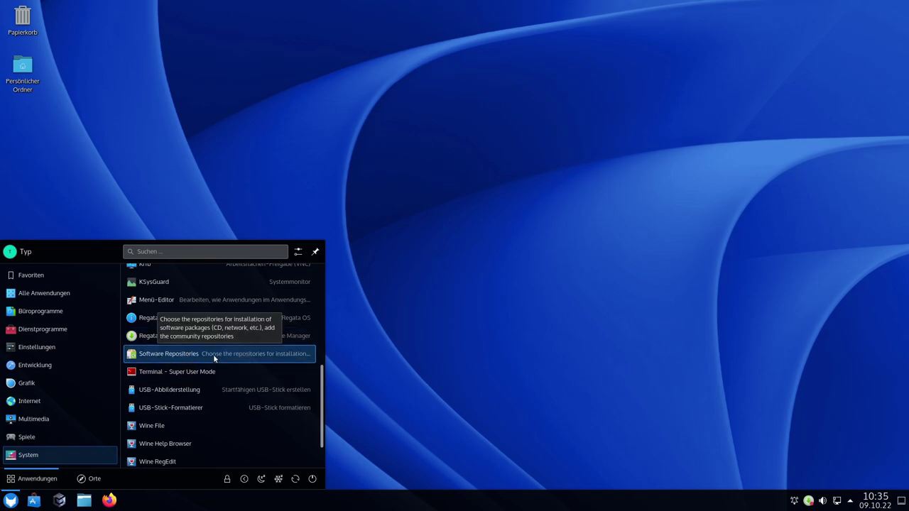
scroll(264, 385, down, 2)
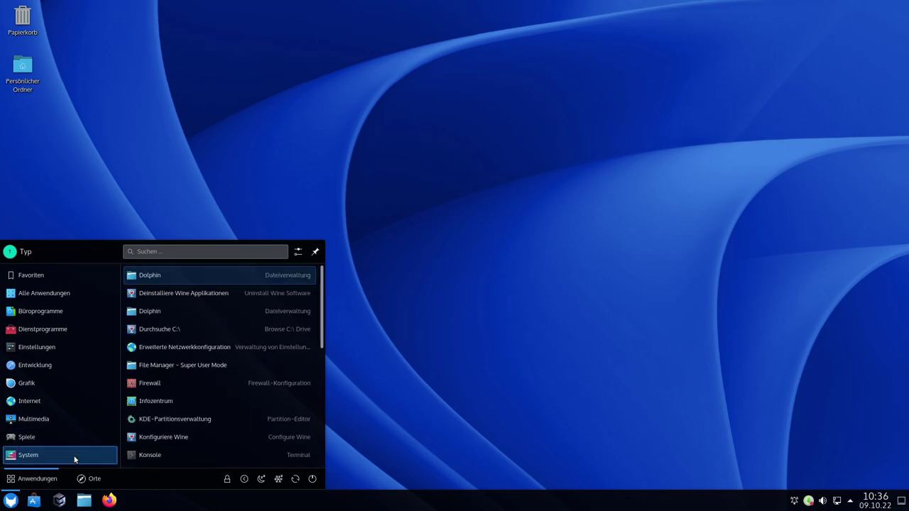
click(30, 238)
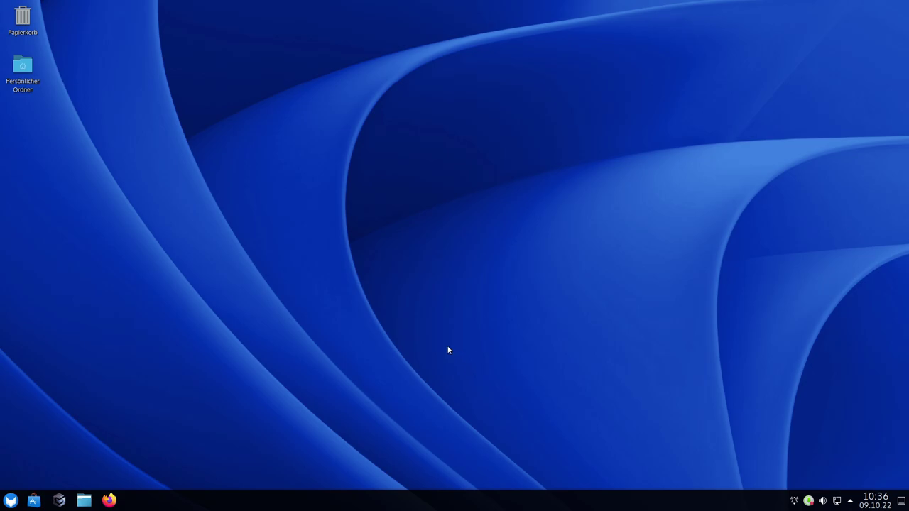
Open Konsole and the Regata OS update manager listing 5 updates, then type 'sudo zypper update'
click(10, 503)
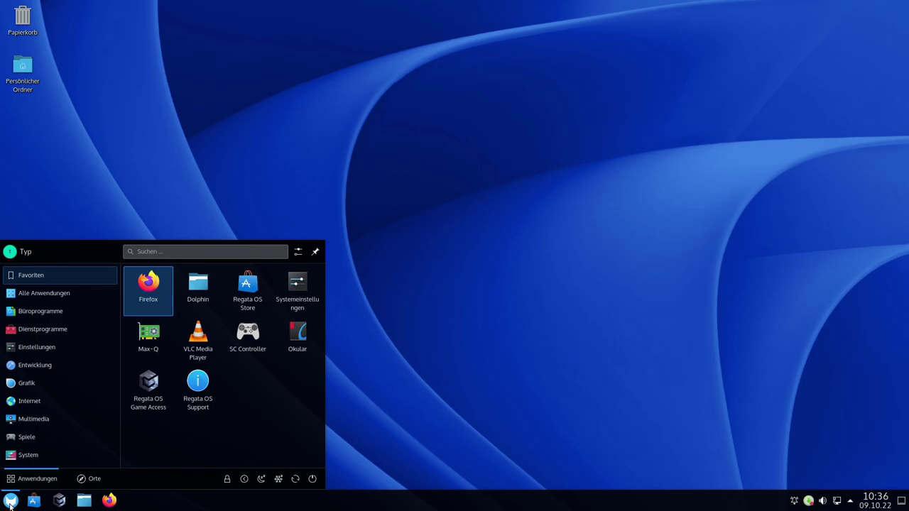
key(ctrl+alt+t)
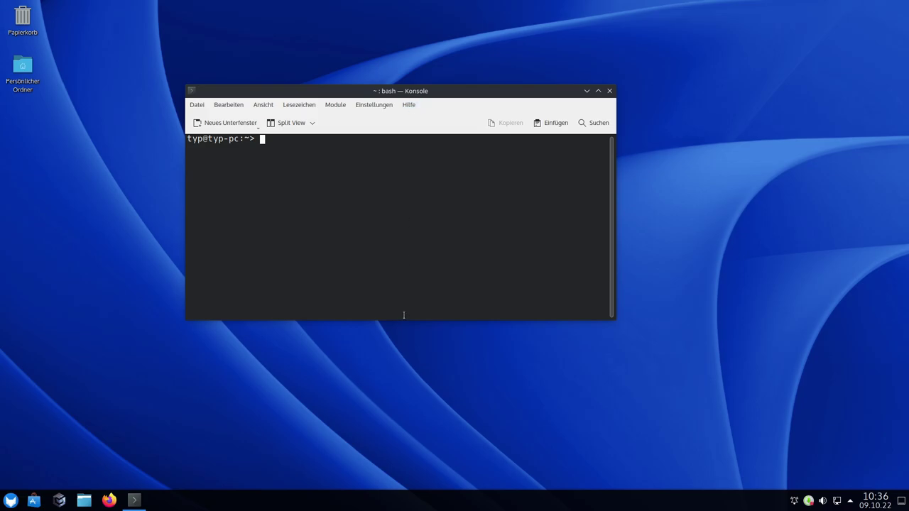
right_click(809, 503)
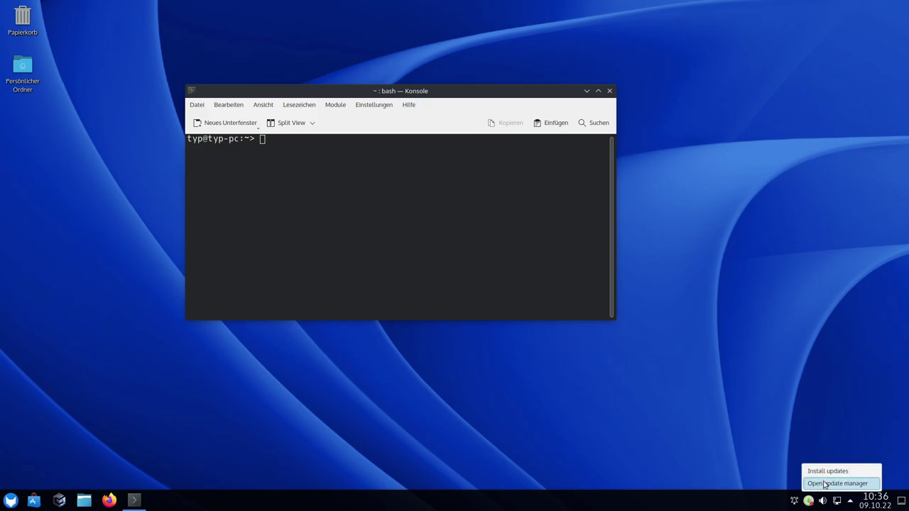
click(822, 483)
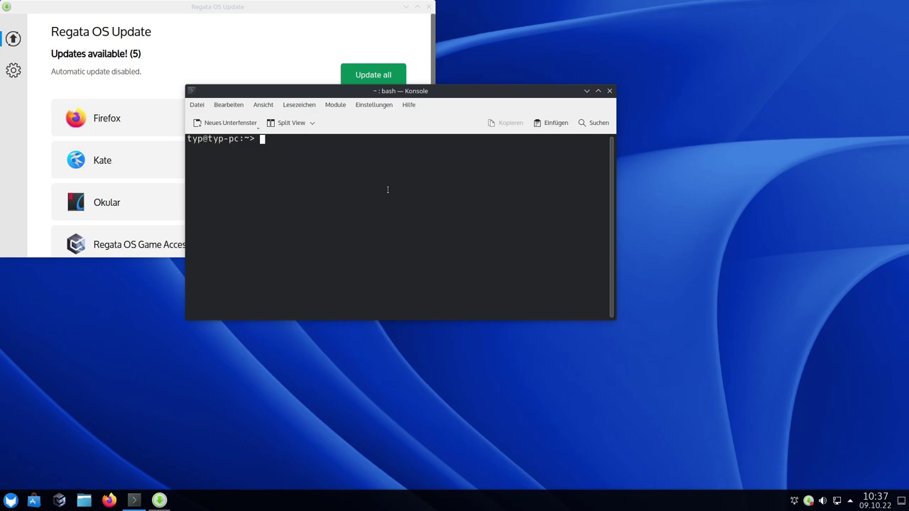
text(sudo zypper update)
Run sudo zypper update in a maximized Konsole and confirm with 'j' to install 413 packages
key(Return)
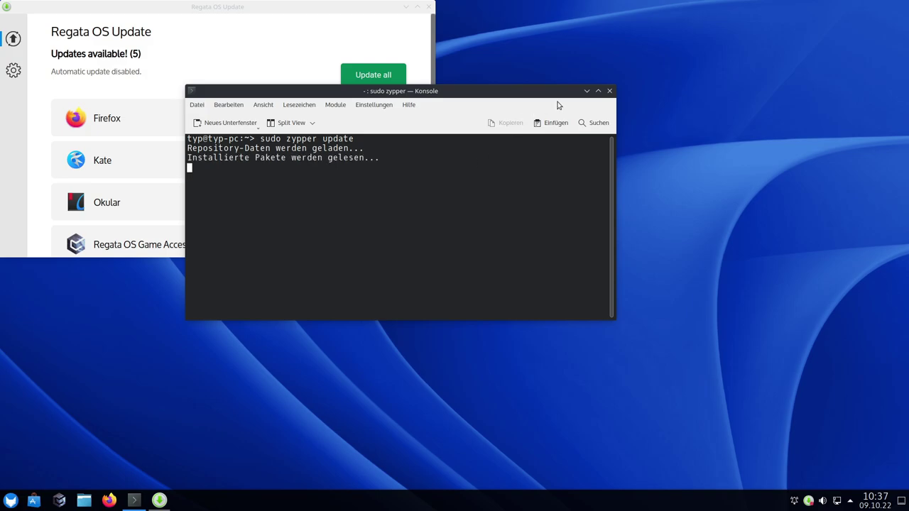
click(598, 91)
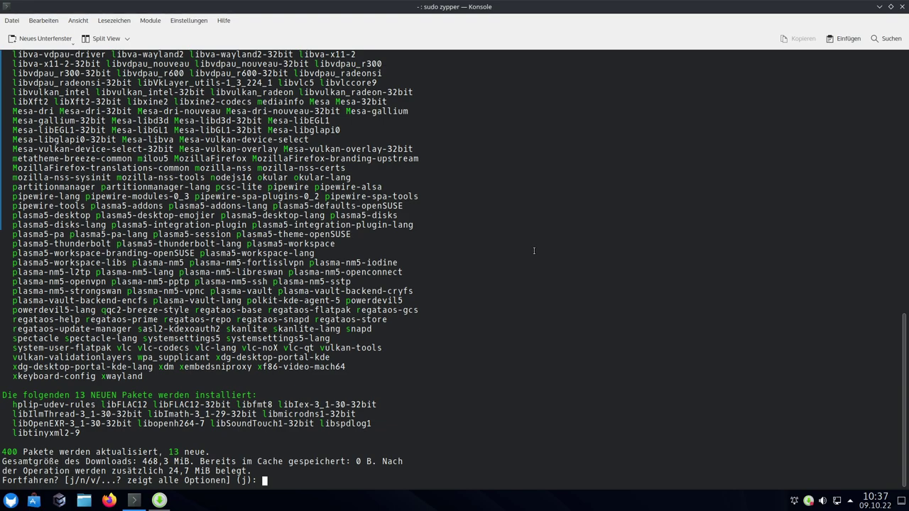
text(j)
key(Return)
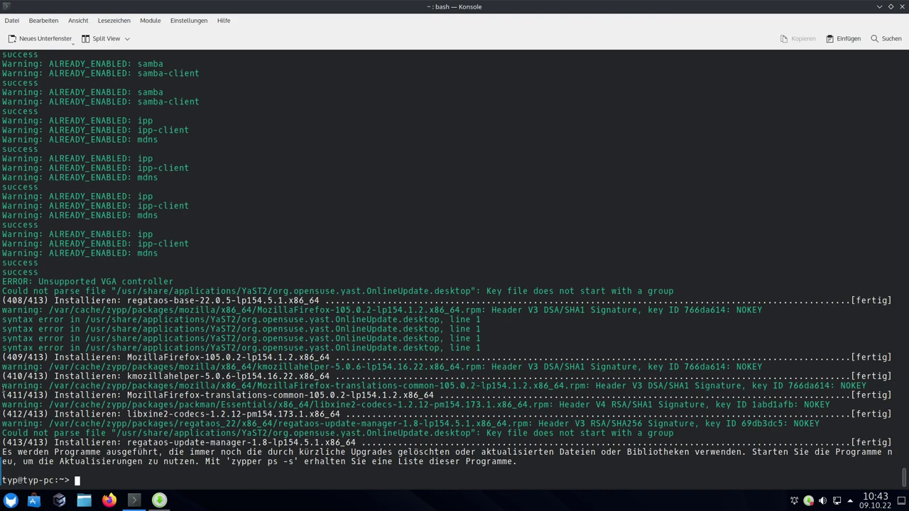
Restart the computer from the application launcher's Restart button
click(10, 500)
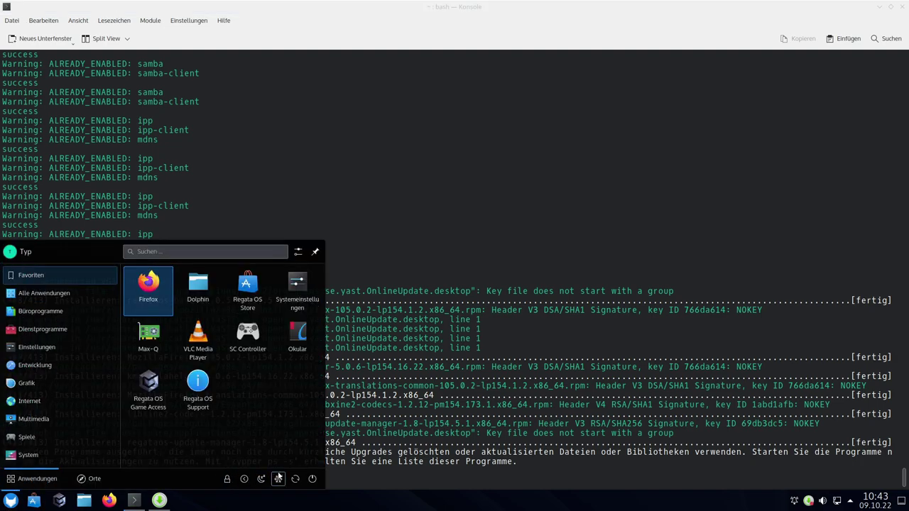
click(295, 481)
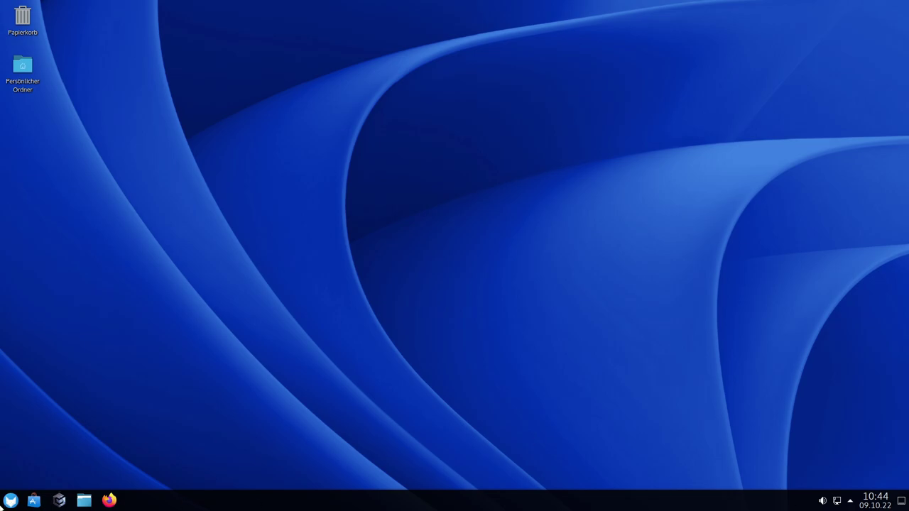
Launch Firefox and confirm in Über Firefox that it reports version 105.0.2 (64-Bit)
click(11, 501)
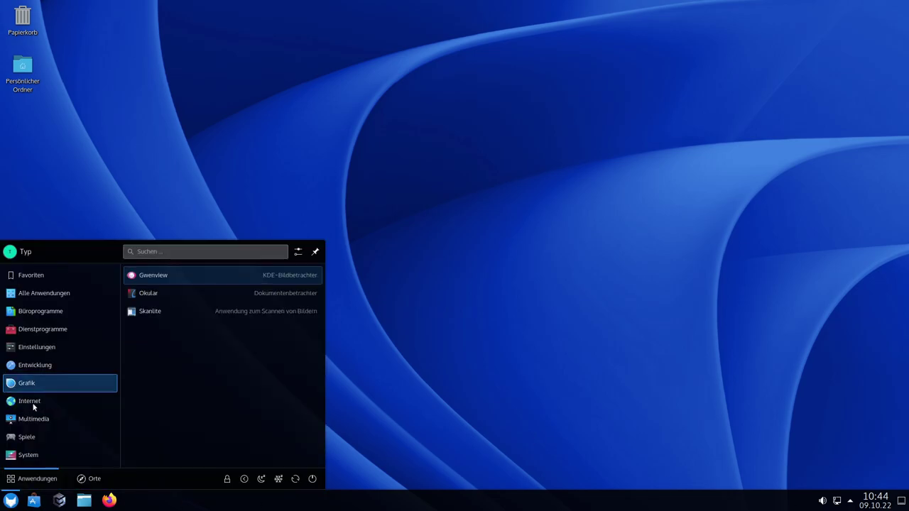
mouse_move(34, 401)
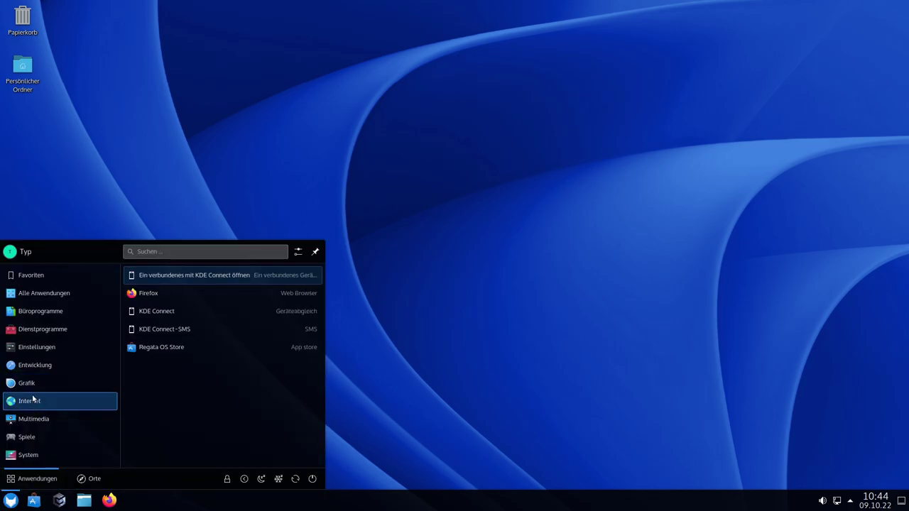
click(149, 294)
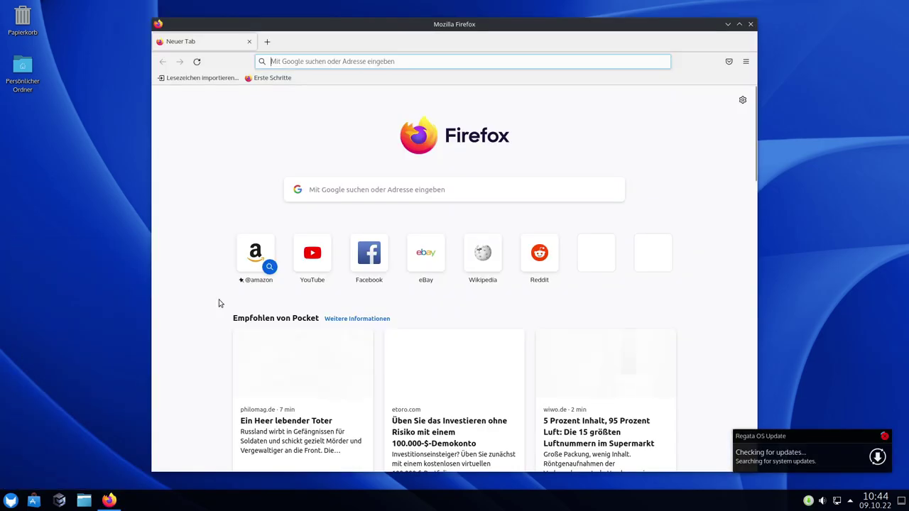
click(744, 61)
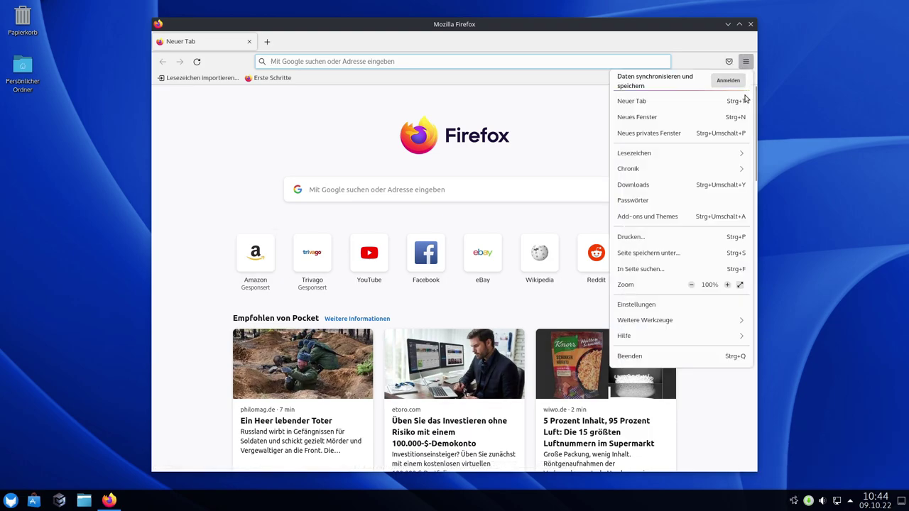
click(636, 337)
click(662, 181)
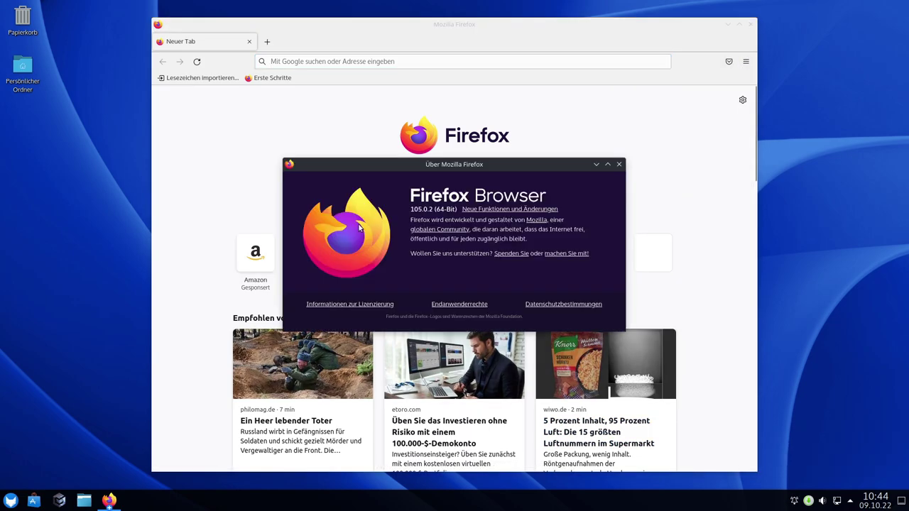
double_click(417, 209)
click(618, 164)
Close Firefox and start Konsole by searching 'kons' in the launcher
click(750, 25)
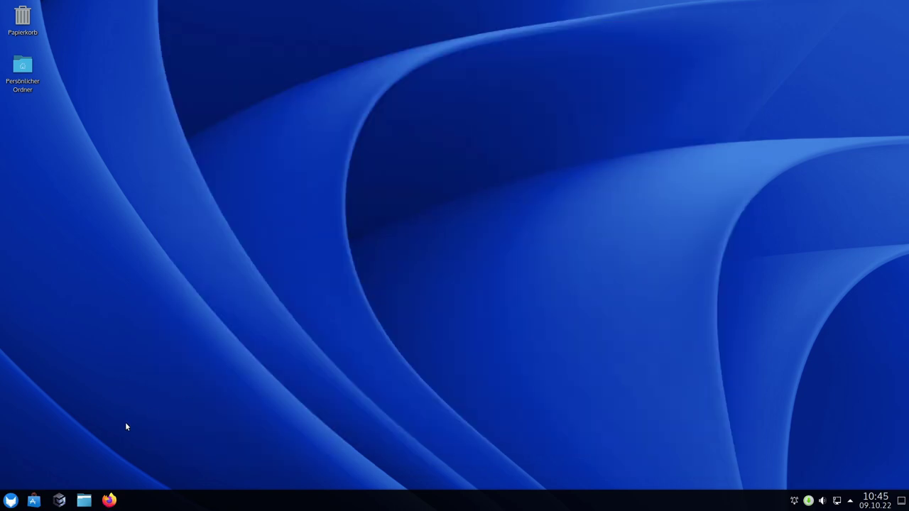
click(10, 501)
click(43, 460)
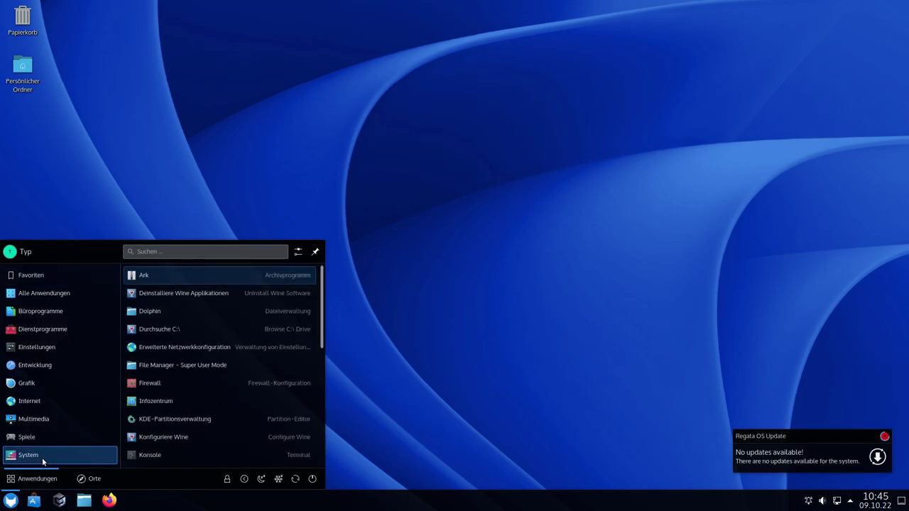
text(kons)
key(Return)
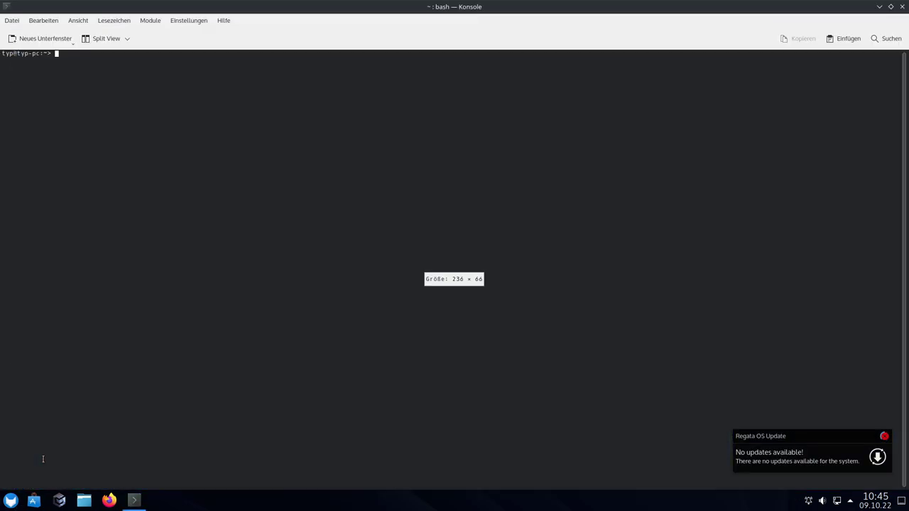
Enlarge the font and run uname -r, confirming kernel 5.19.3-lp154.5-default, then close Konsole
key(ctrl+plus)
key(ctrl+plus)
key(ctrl+plus)
key(ctrl+plus)
key(ctrl+plus)
key(ctrl+plus)
key(ctrl+plus)
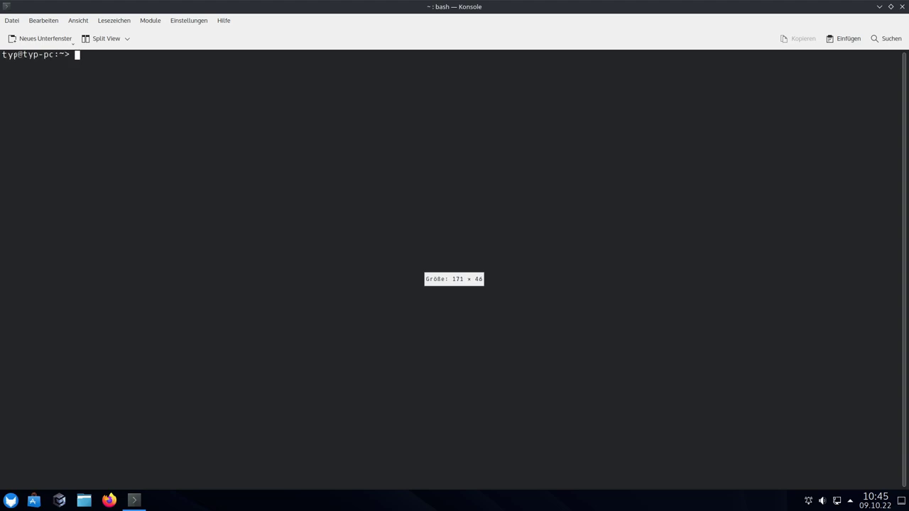
text(uname -r)
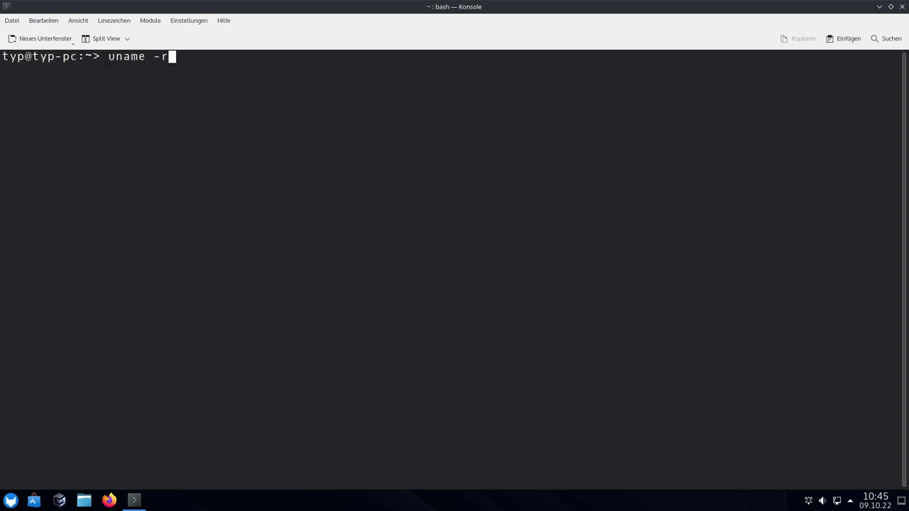
key(Return)
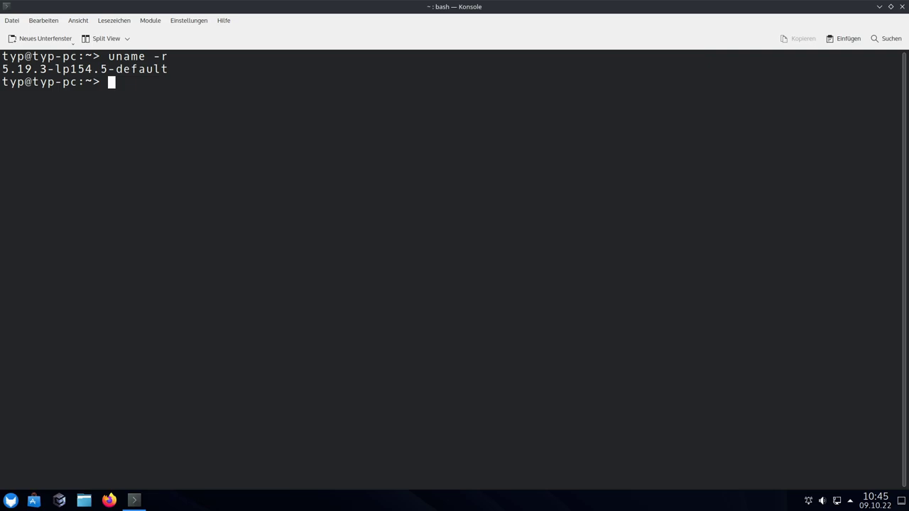
click(902, 7)
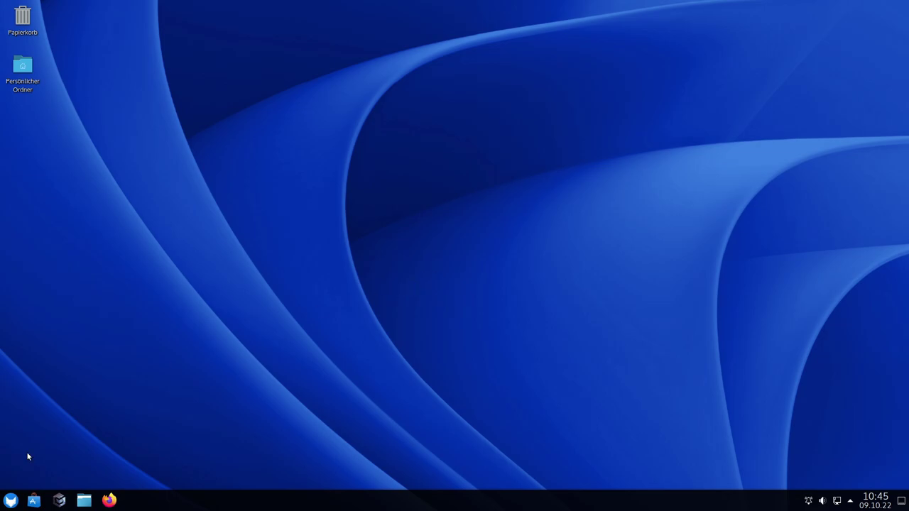
Launch YaST from Einstellungen, authenticate with the root password, and maximize the Control Center
click(11, 501)
mouse_move(31, 319)
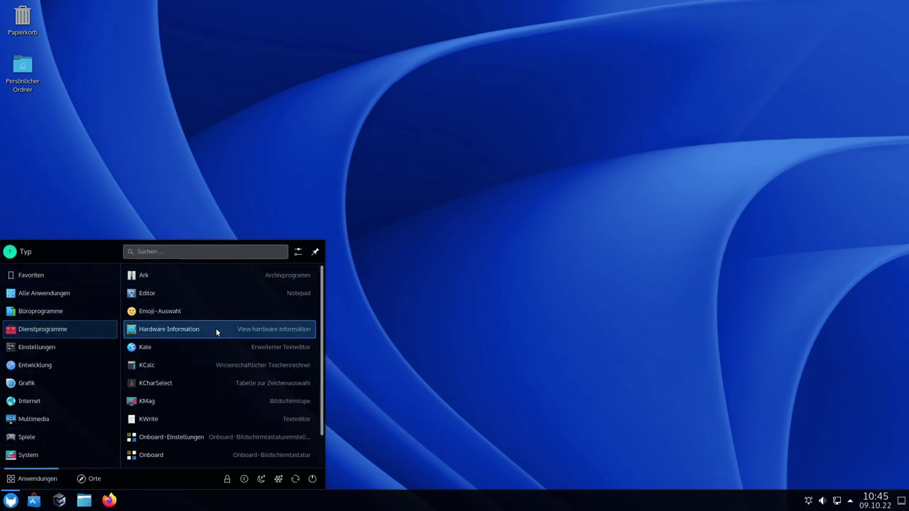
scroll(216, 342, down, 1)
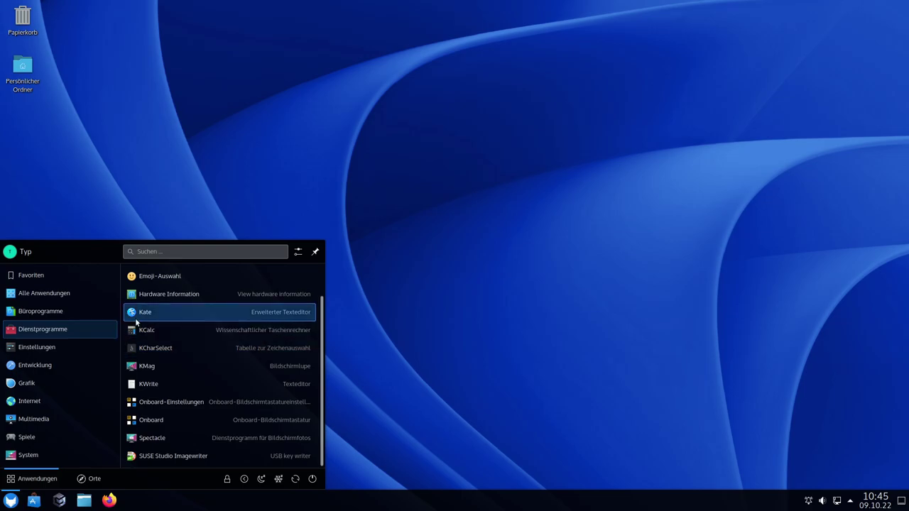
mouse_move(48, 348)
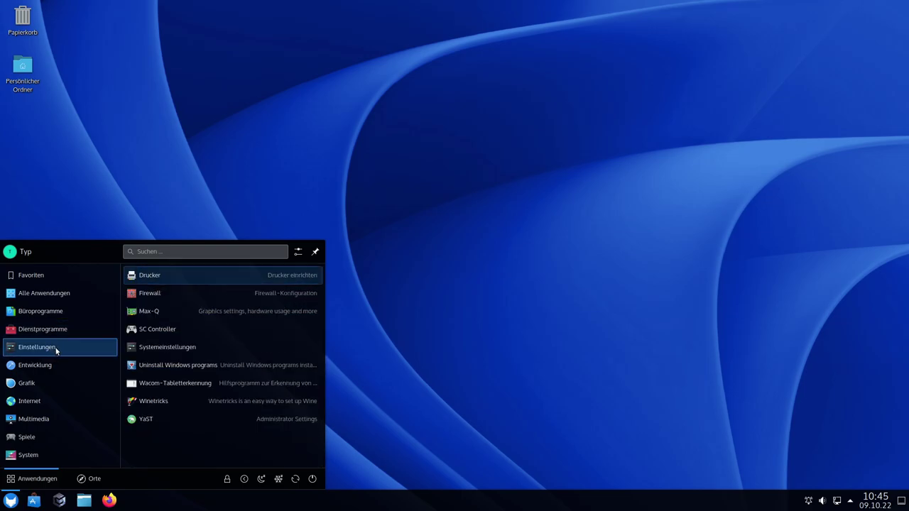
click(170, 421)
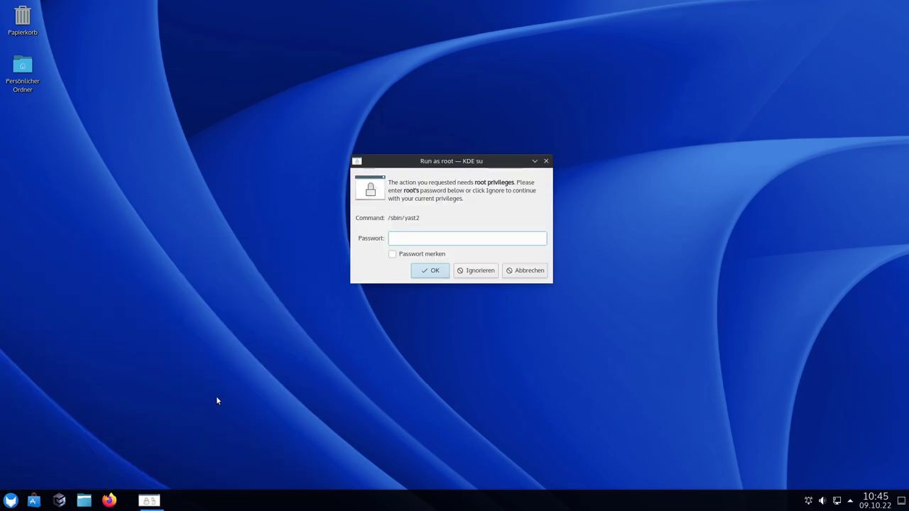
text(••)
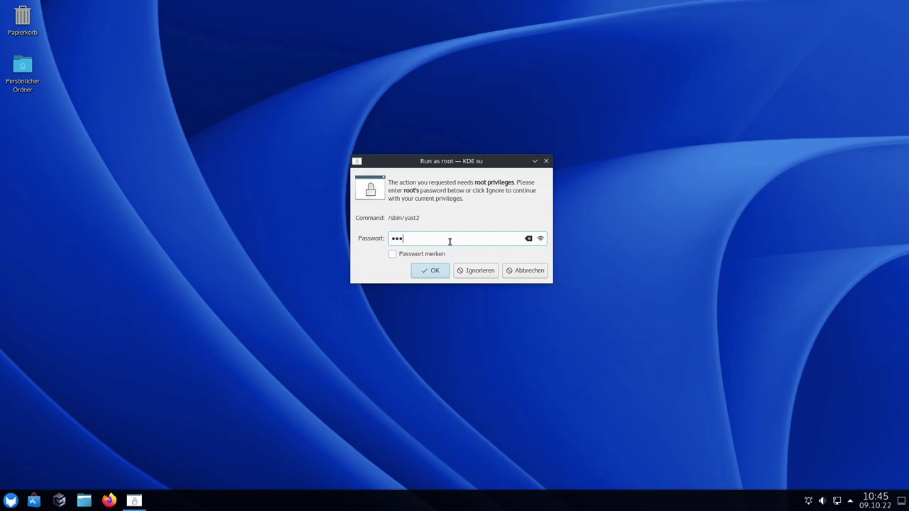
key(Return)
click(627, 120)
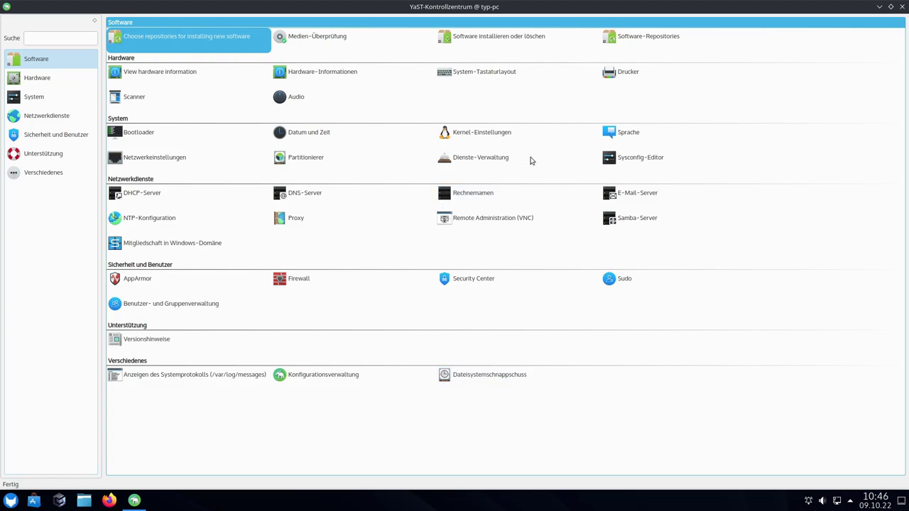
click(472, 136)
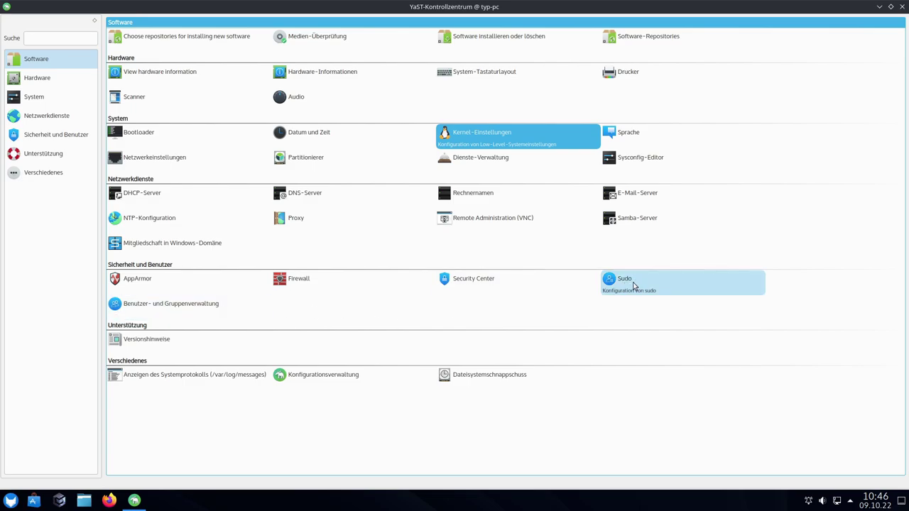
click(44, 83)
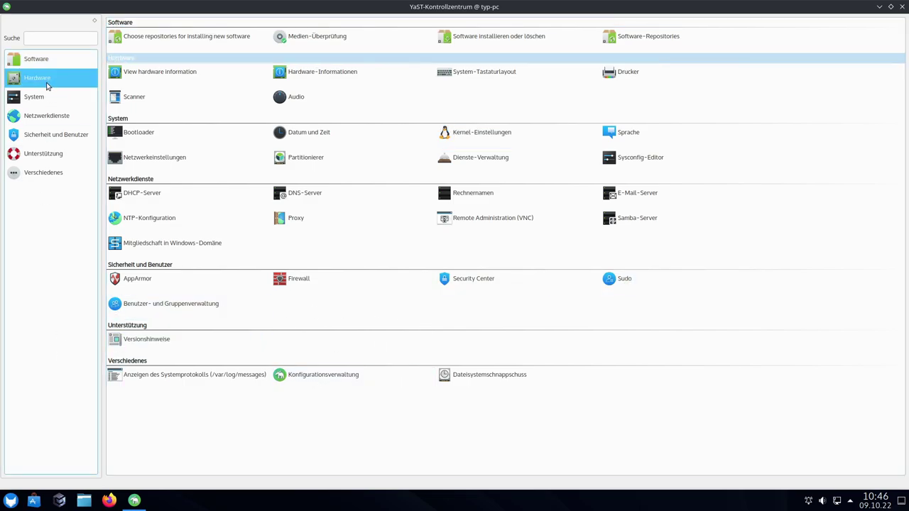
click(186, 40)
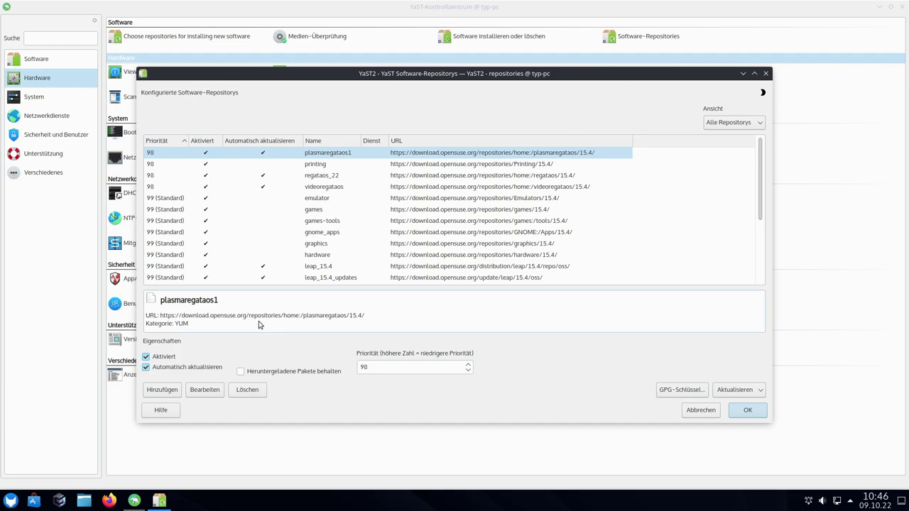
drag(758, 180, 757, 117)
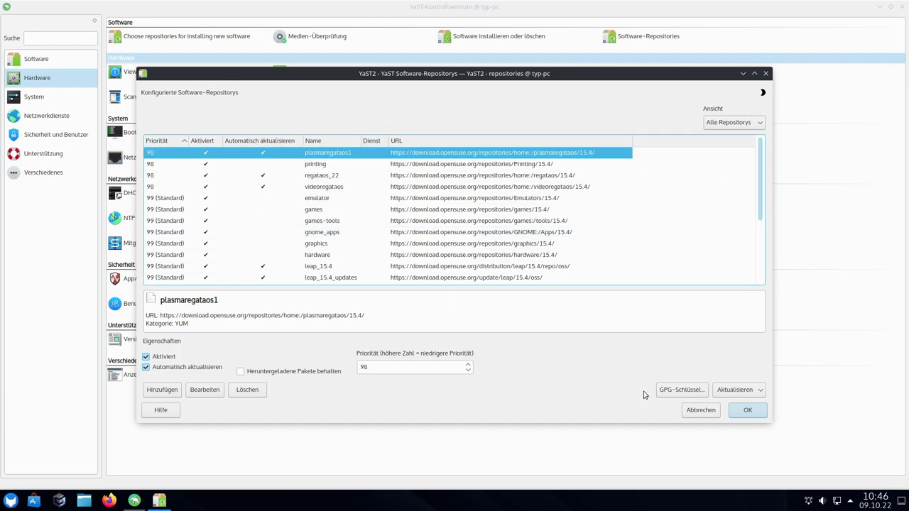
click(698, 411)
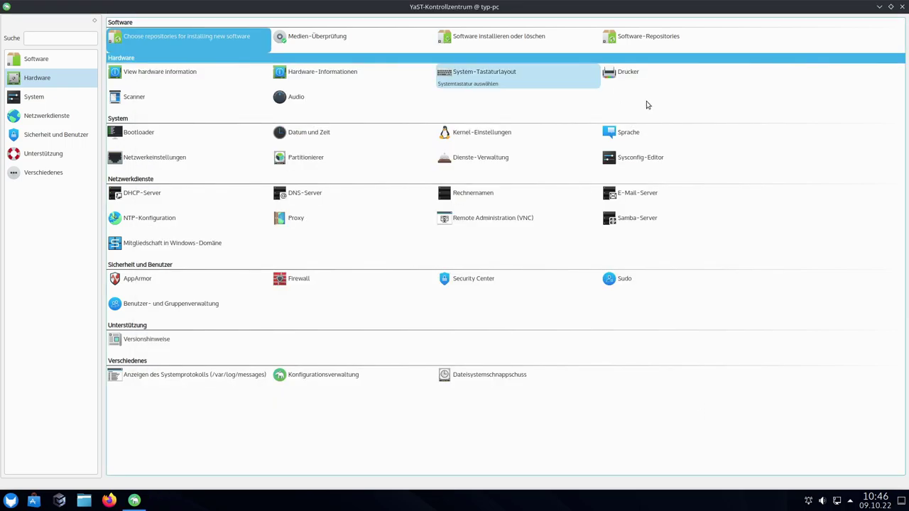
Search for neofetch, mark it, and install it with dependencies (11 packages, 2,35 MiB)
click(631, 47)
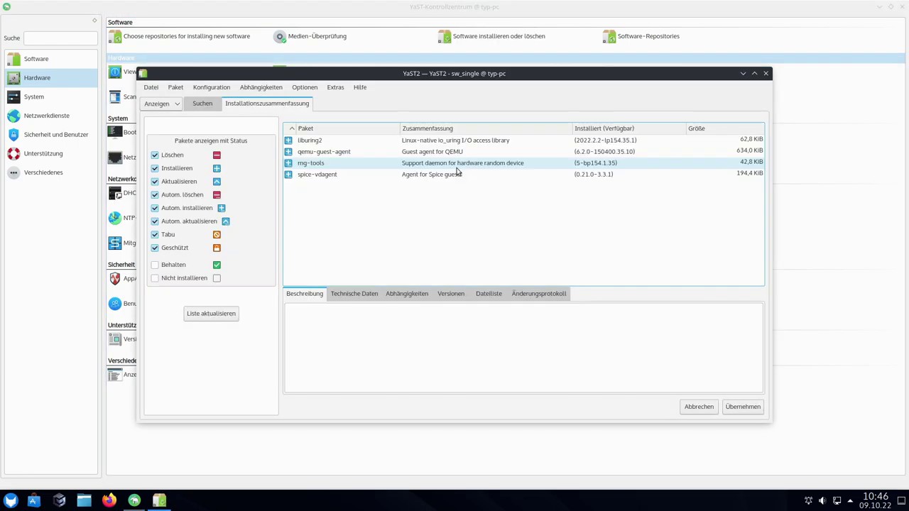
click(202, 104)
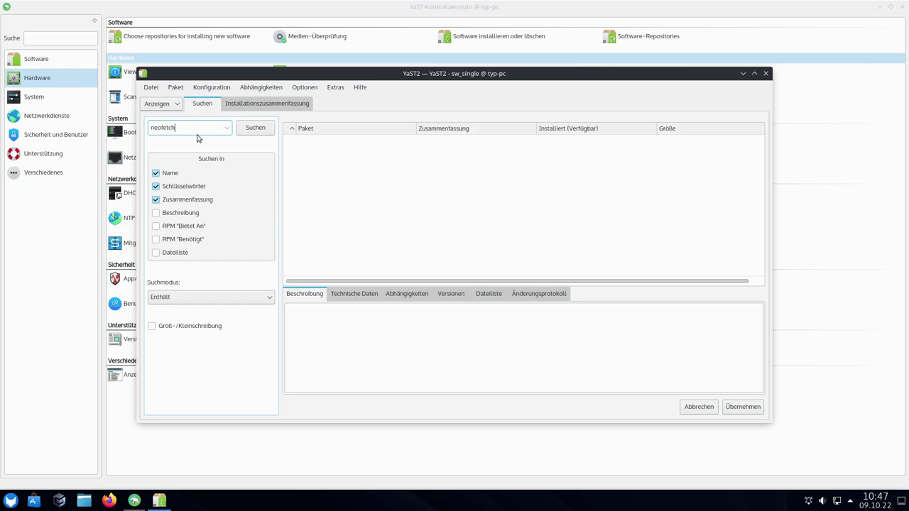
key(Return)
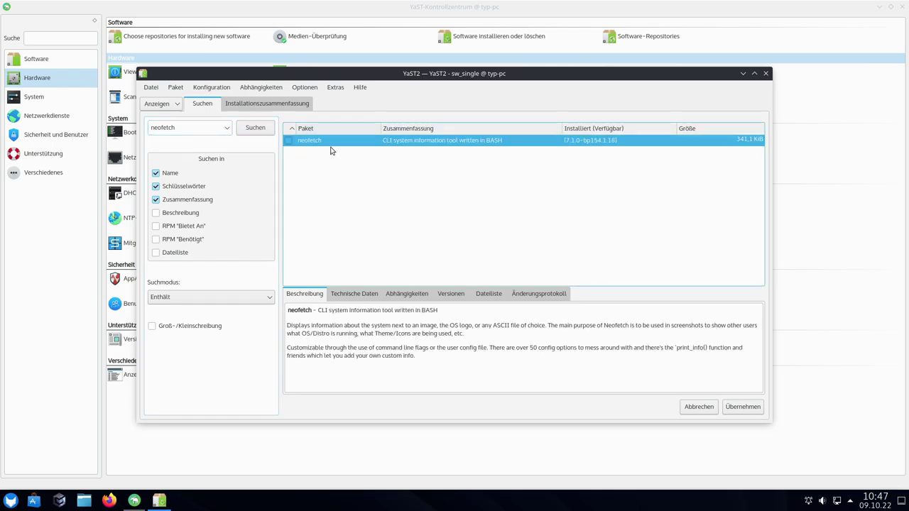
click(288, 140)
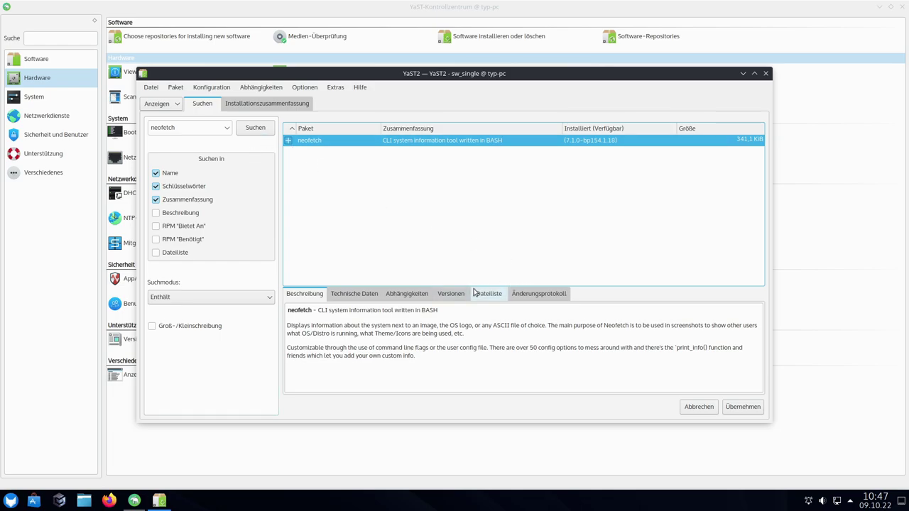
click(742, 407)
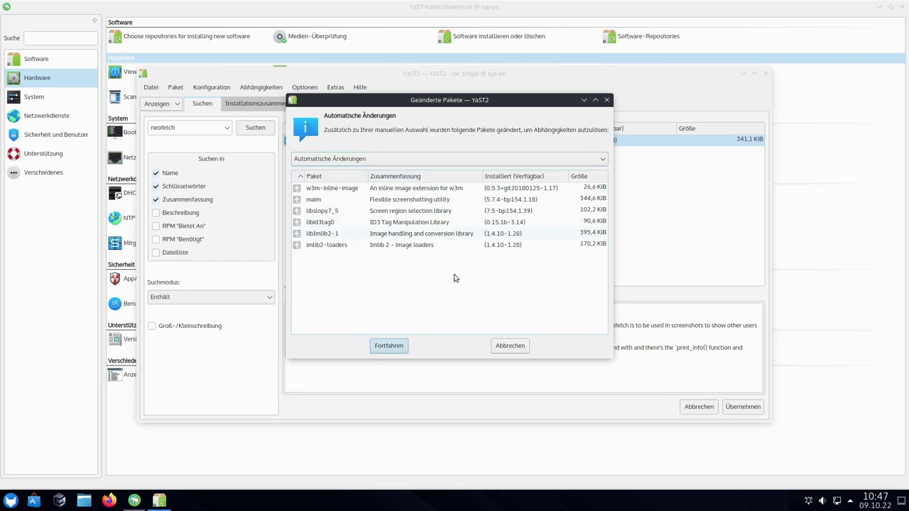
click(392, 352)
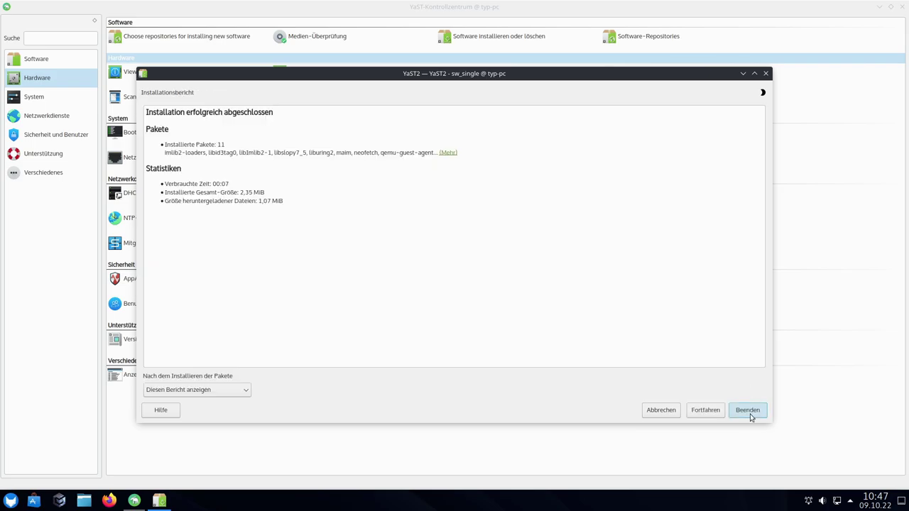
click(748, 411)
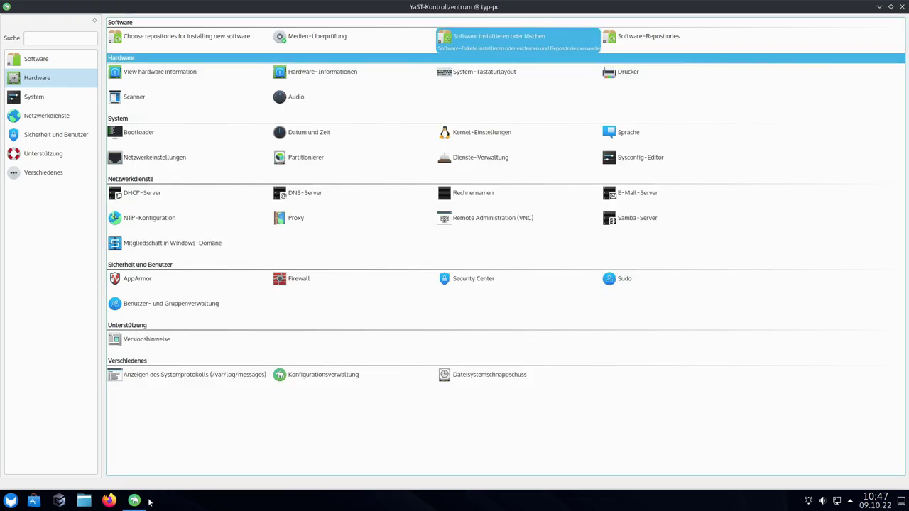
Open Konsole, enlarge the font, and run neofetch to show Regata OS 22 Discovery details
click(10, 501)
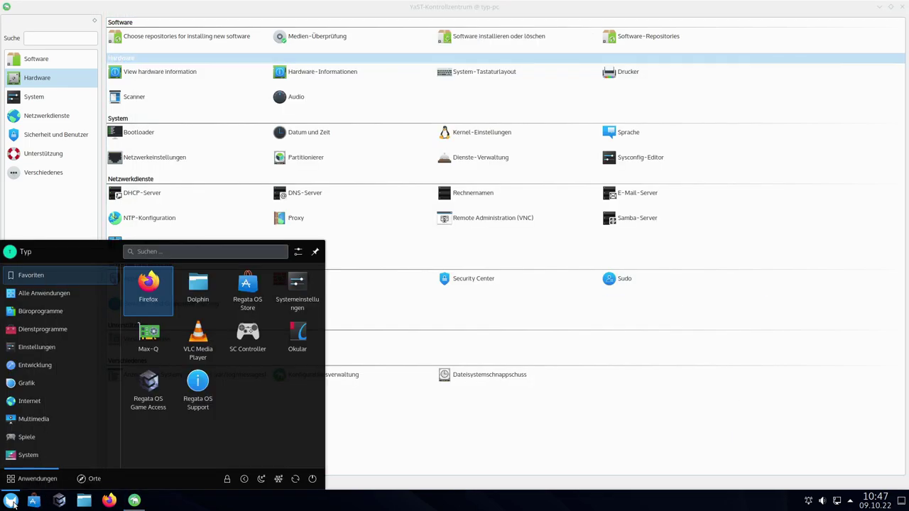
text(konsole)
key(Return)
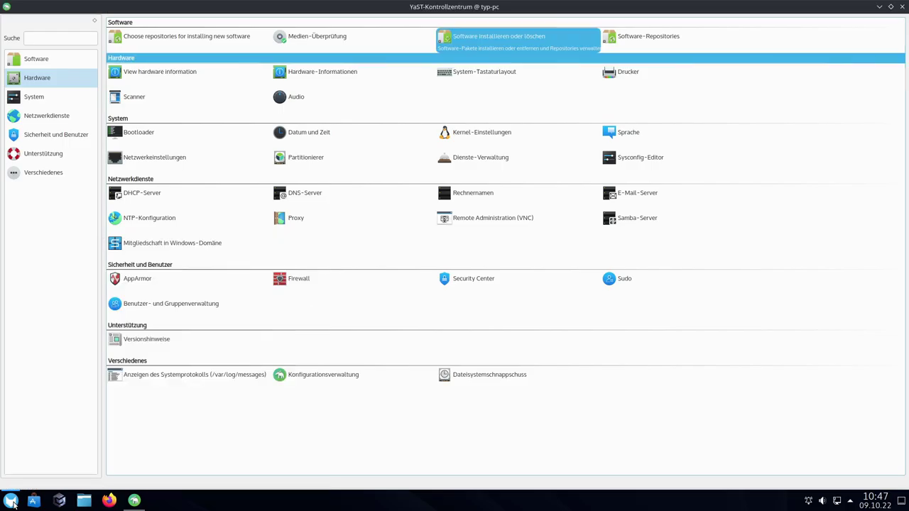
key(ctrl+plus)
key(ctrl+plus)
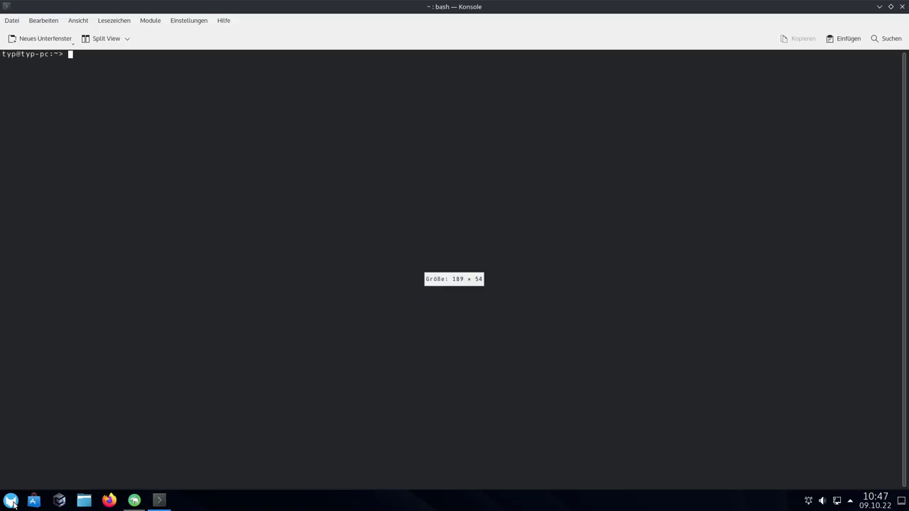
text(neofetch)
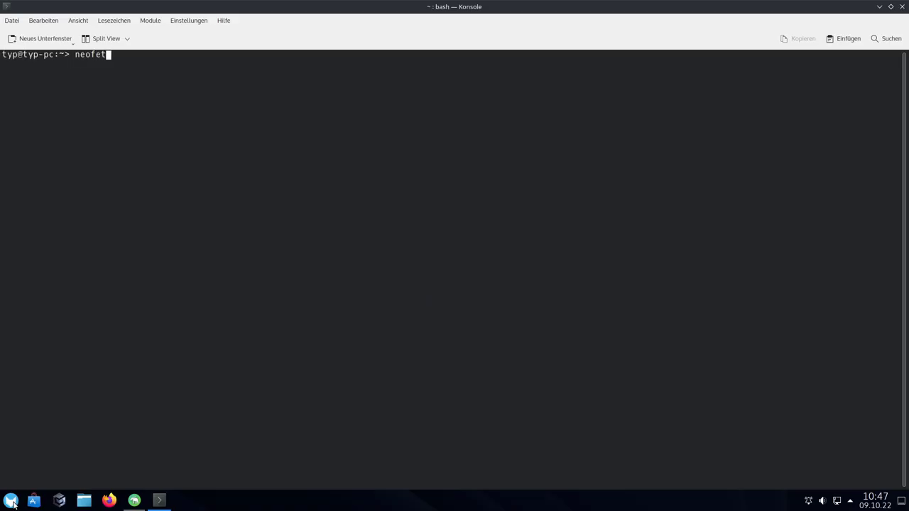
key(Return)
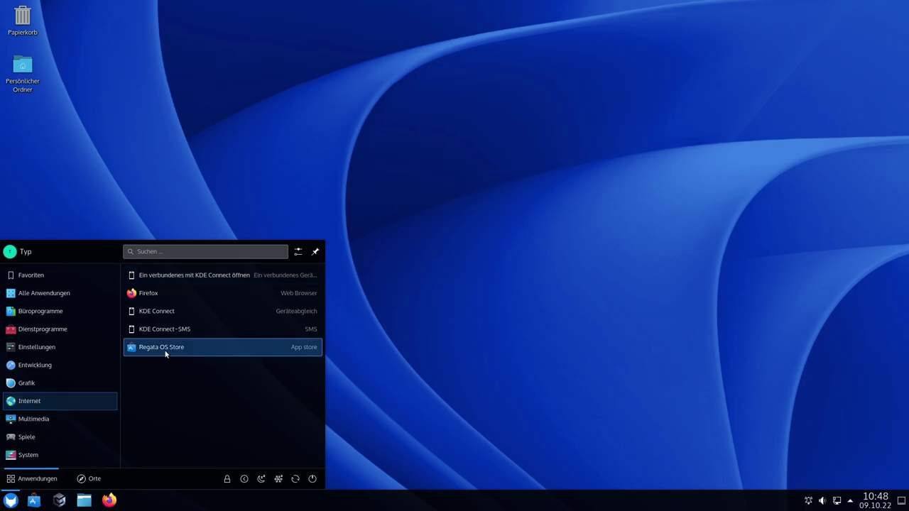
Launch Regata OS Store and maximize its window
click(165, 354)
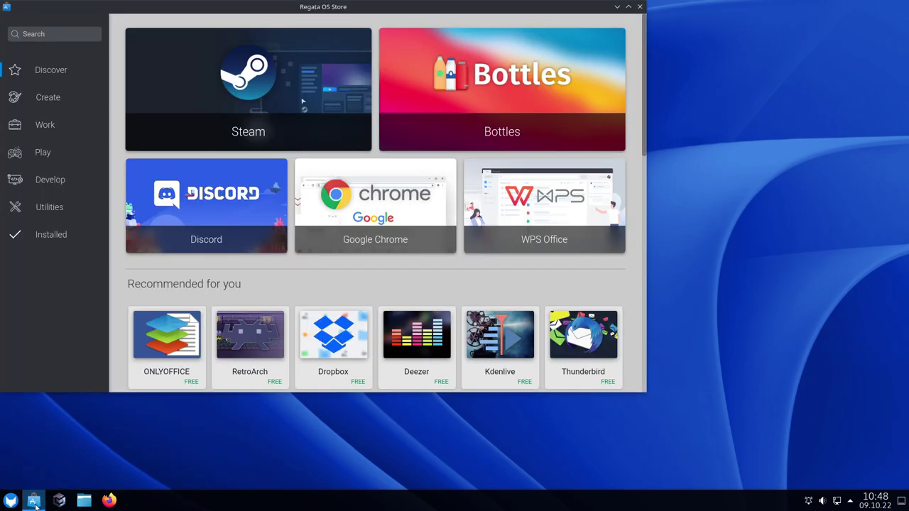
mouse_move(36, 507)
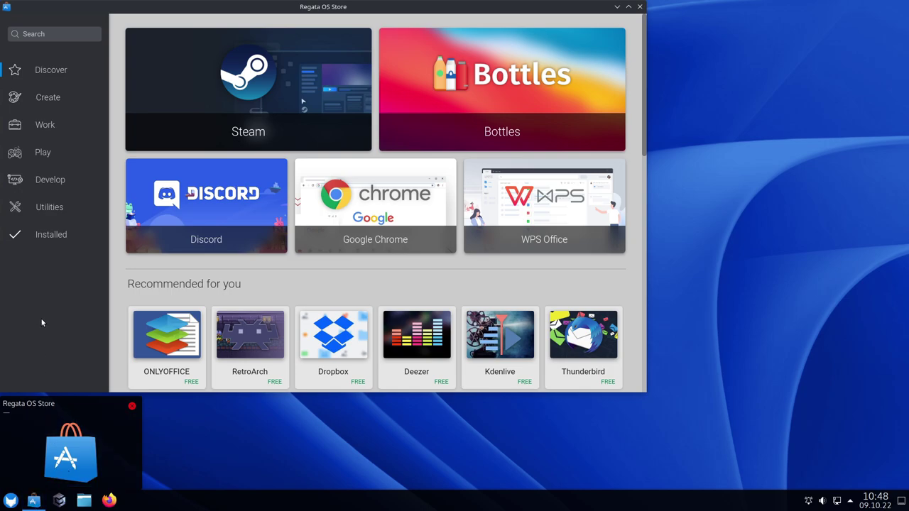
click(628, 6)
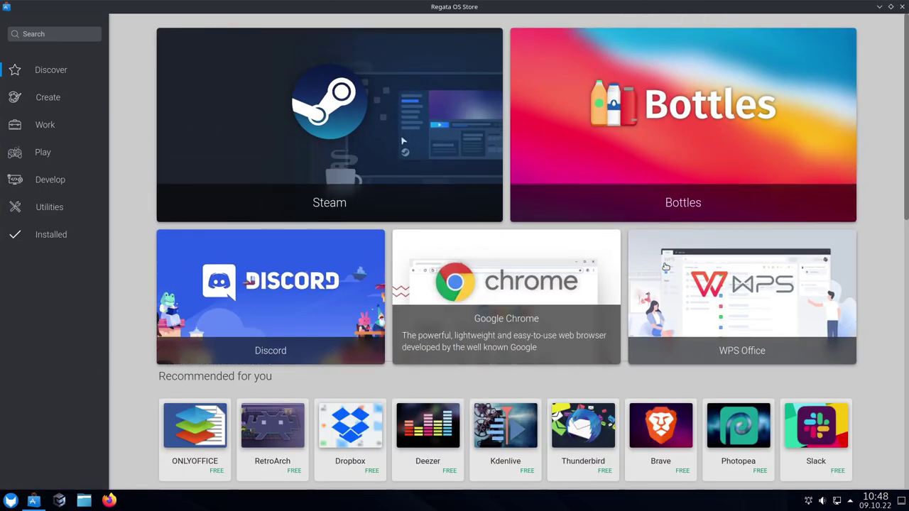
scroll(874, 282, down, 8)
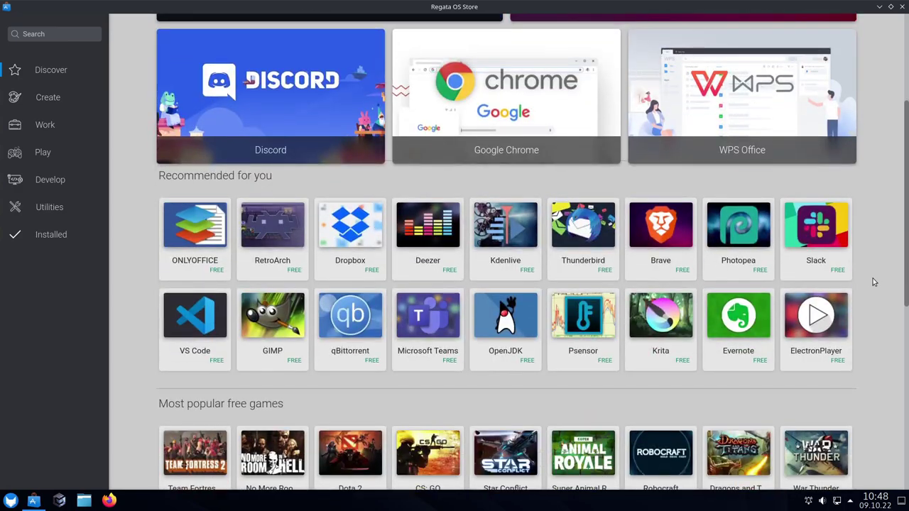
scroll(874, 282, up, 2)
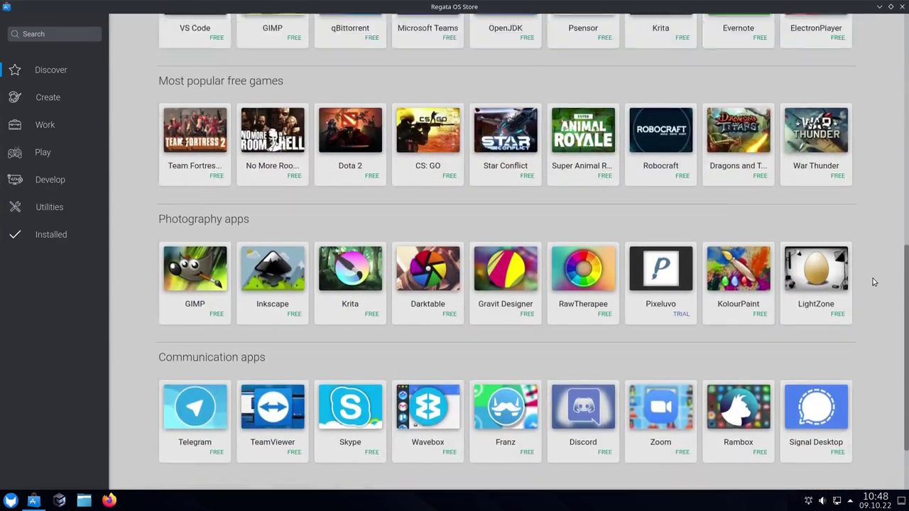
scroll(867, 274, down, 4)
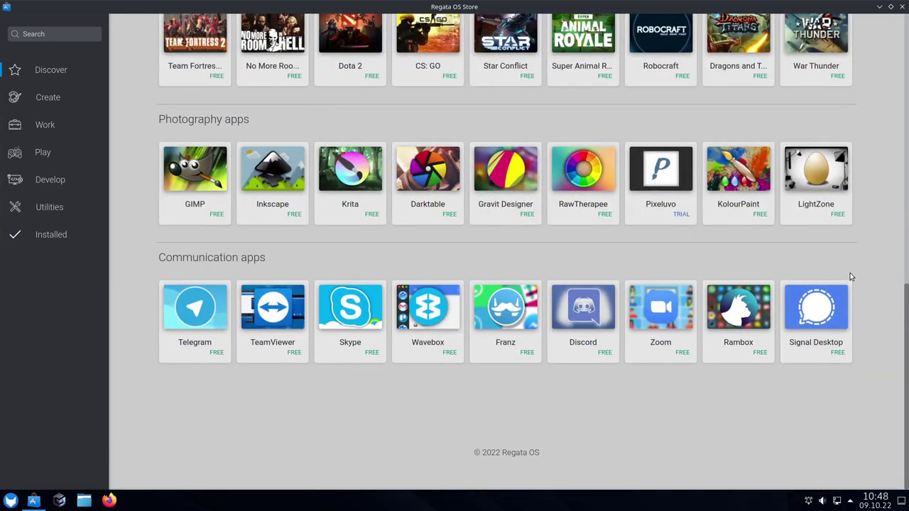
scroll(848, 305, up, 5)
scroll(845, 338, up, 4)
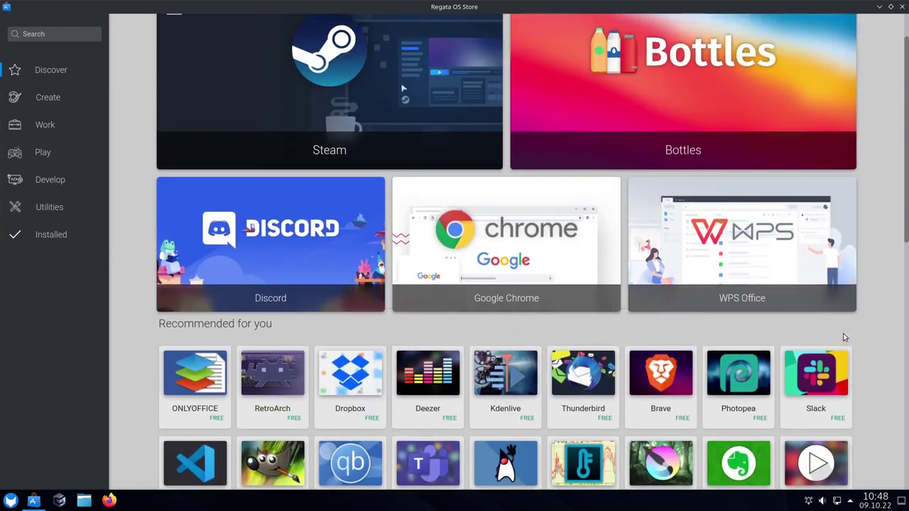
Reload Discover and scroll through recommended, popular free games, photography and communication apps
click(54, 69)
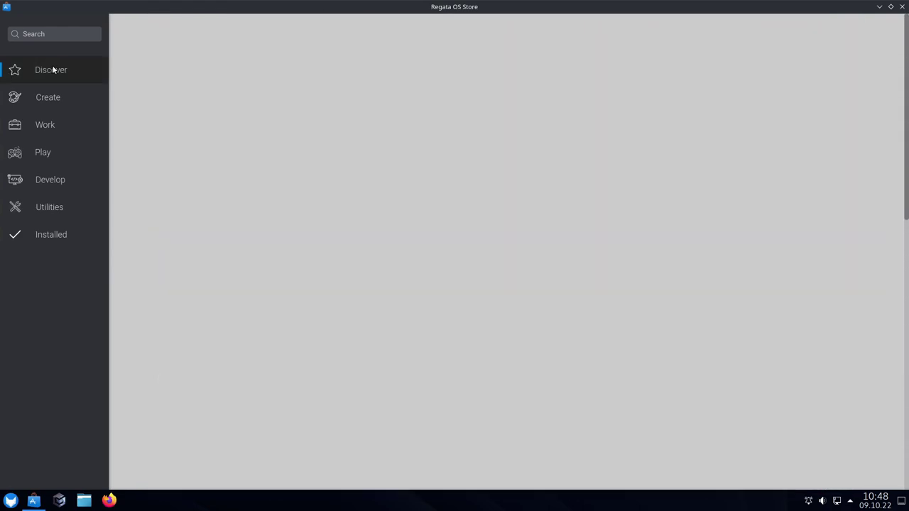
scroll(308, 196, down, 2)
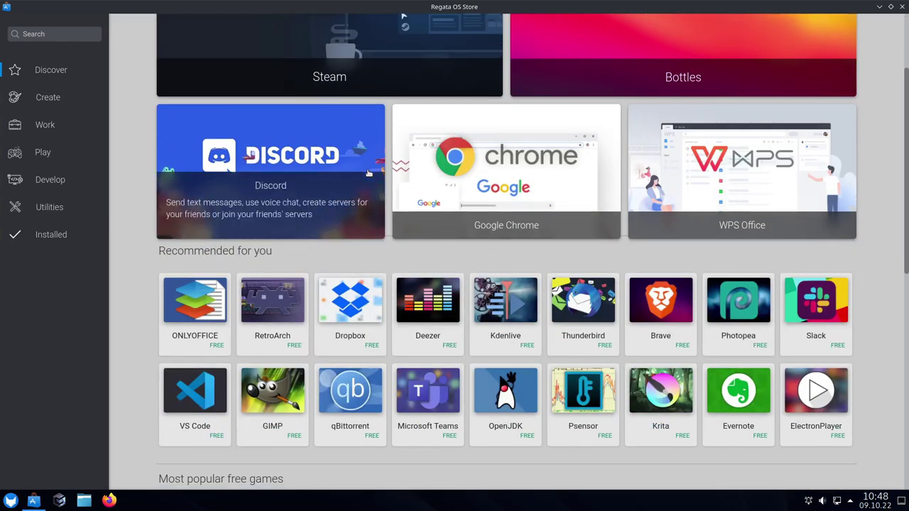
scroll(135, 206, down, 2)
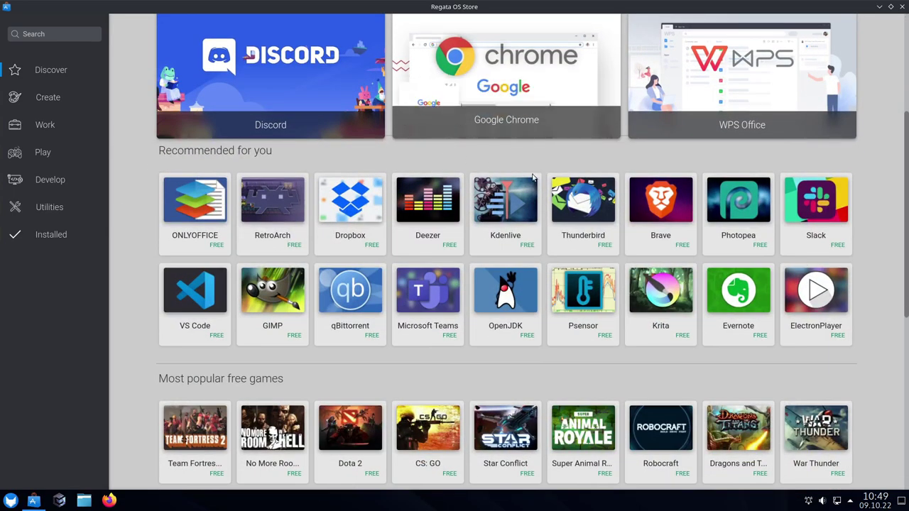
scroll(585, 256, down, 3)
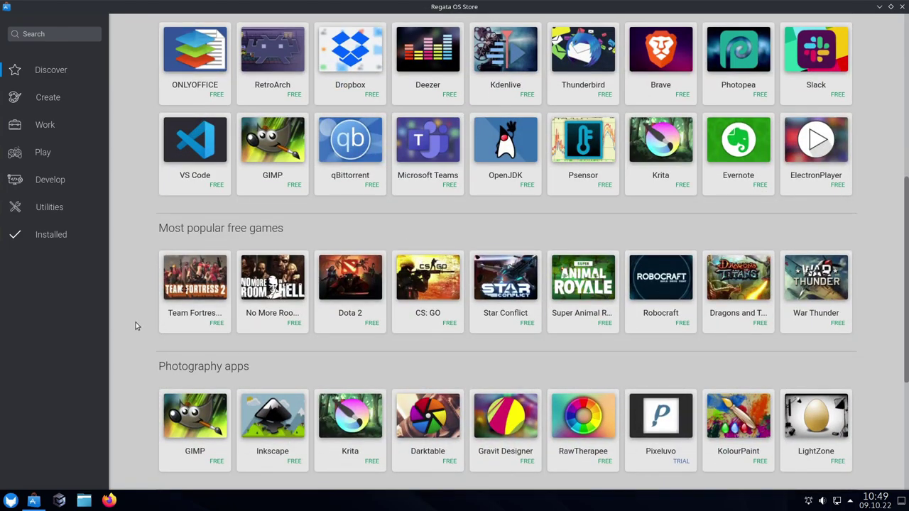
scroll(137, 326, down, 2)
scroll(137, 326, up, 2)
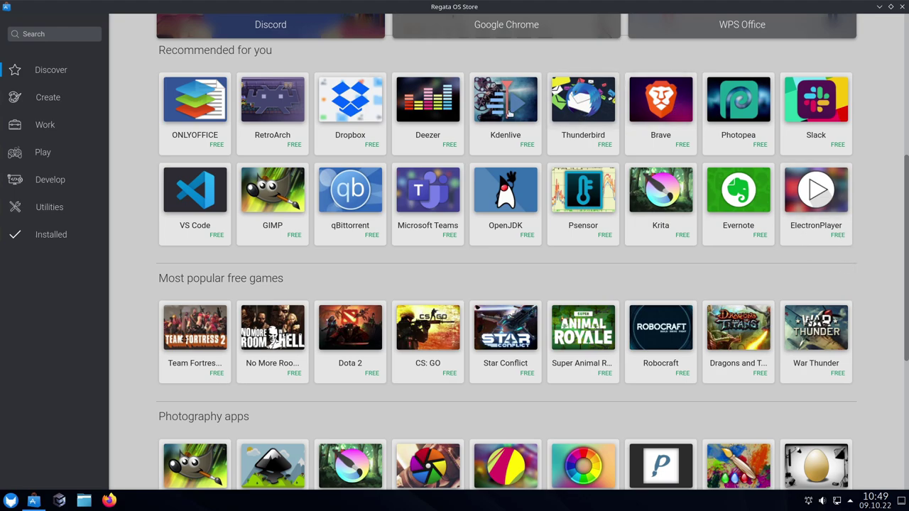
scroll(788, 276, down, 3)
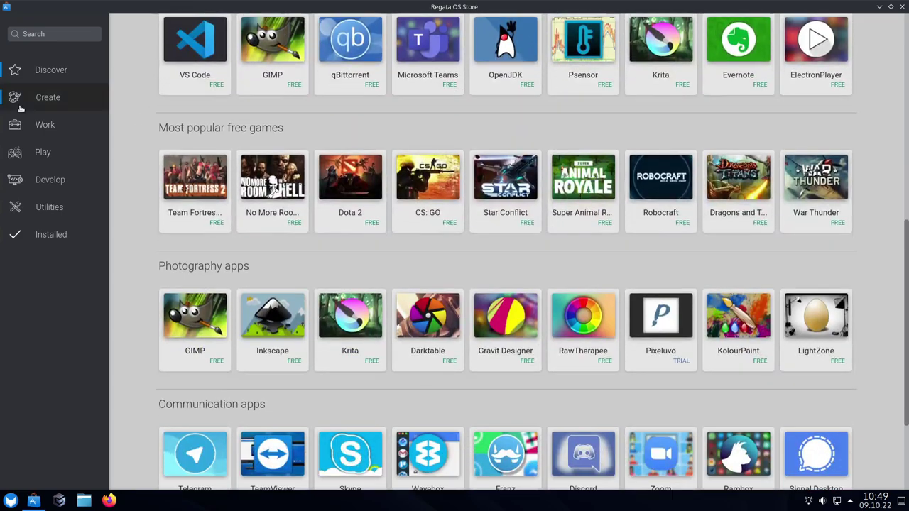
Open Create and scroll through photography, illustration, video editing and audio apps like Krita, Kdenlive, Audacity
click(48, 98)
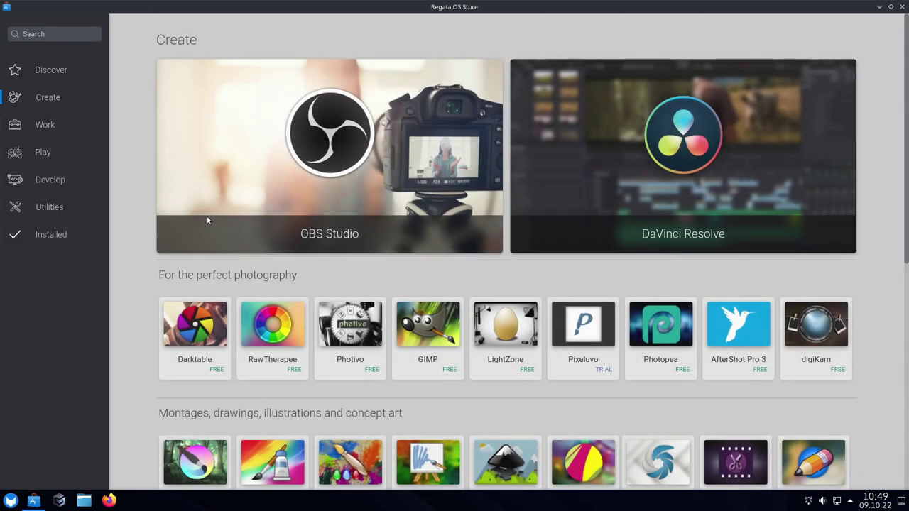
scroll(151, 208, down, 1)
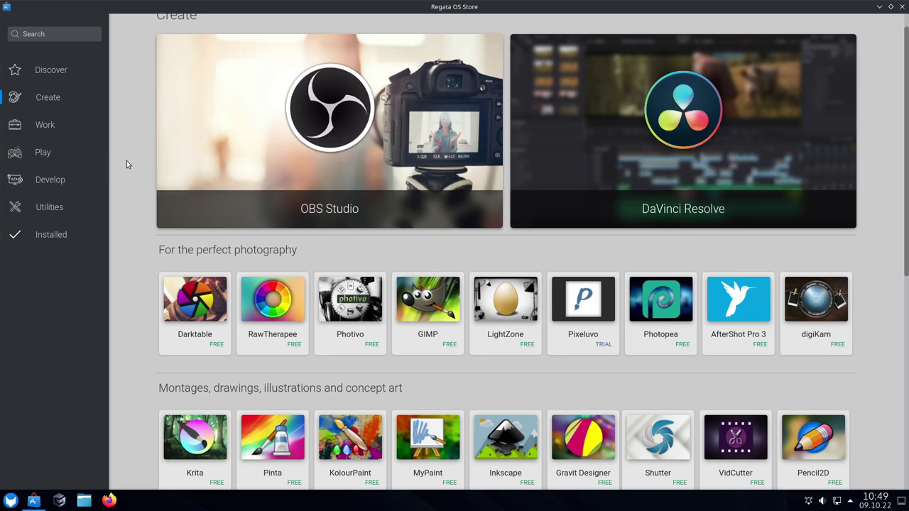
scroll(127, 164, up, 1)
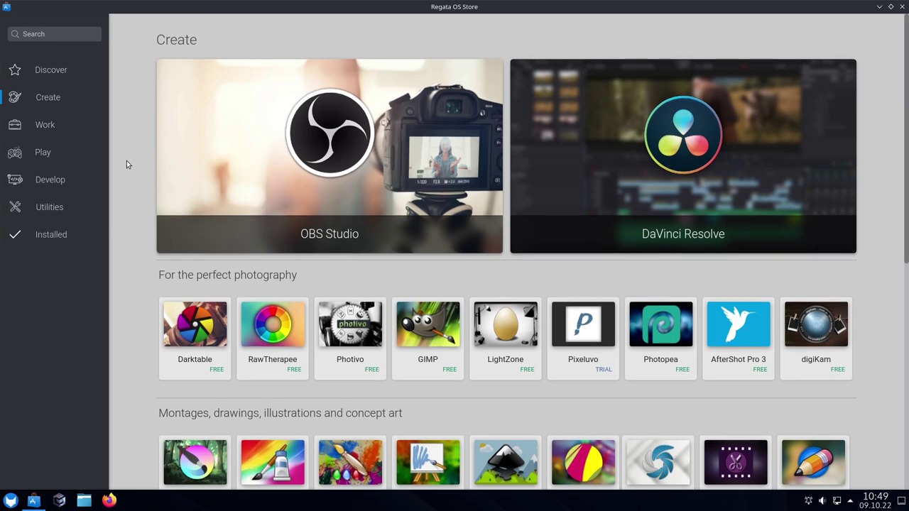
scroll(127, 161, down, 7)
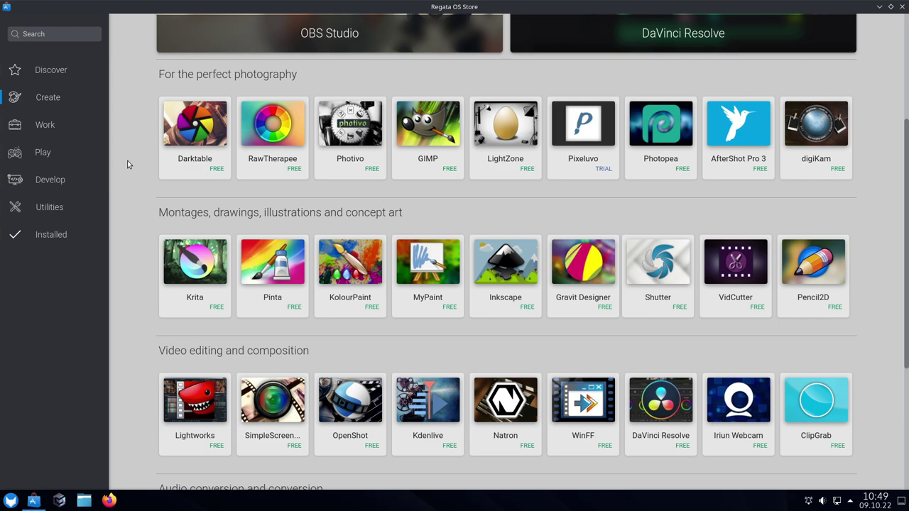
scroll(118, 153, down, 2)
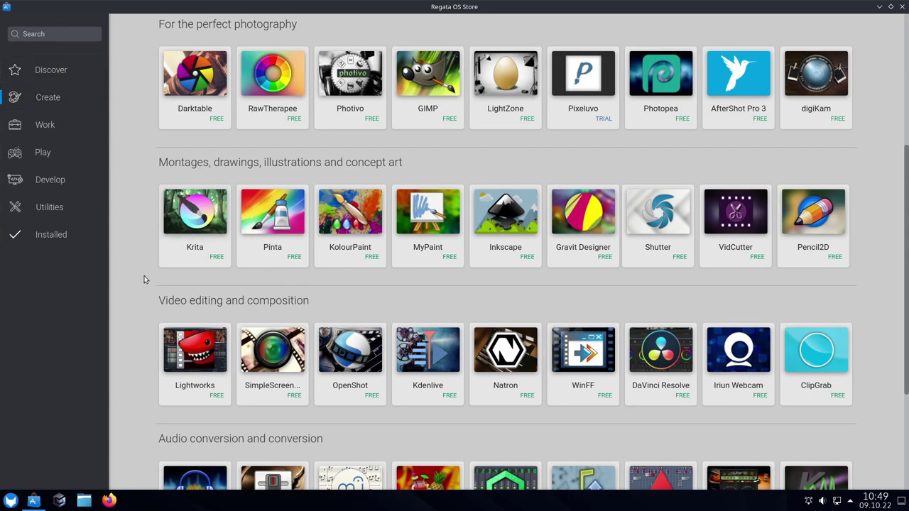
scroll(144, 279, down, 1)
scroll(144, 275, down, 2)
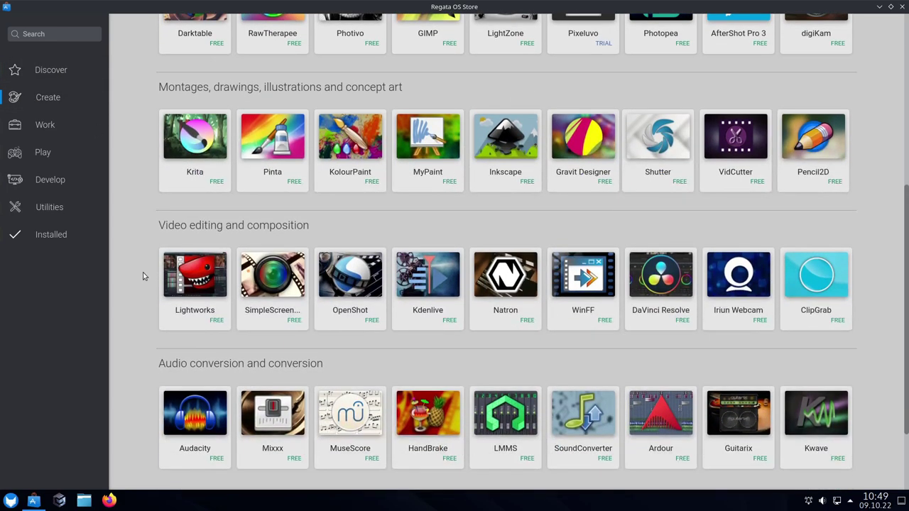
scroll(140, 272, down, 2)
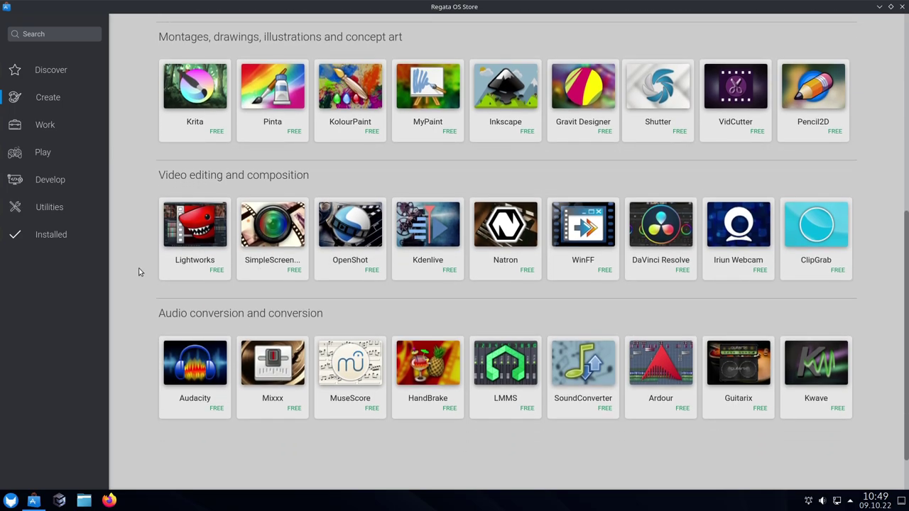
scroll(139, 272, down, 2)
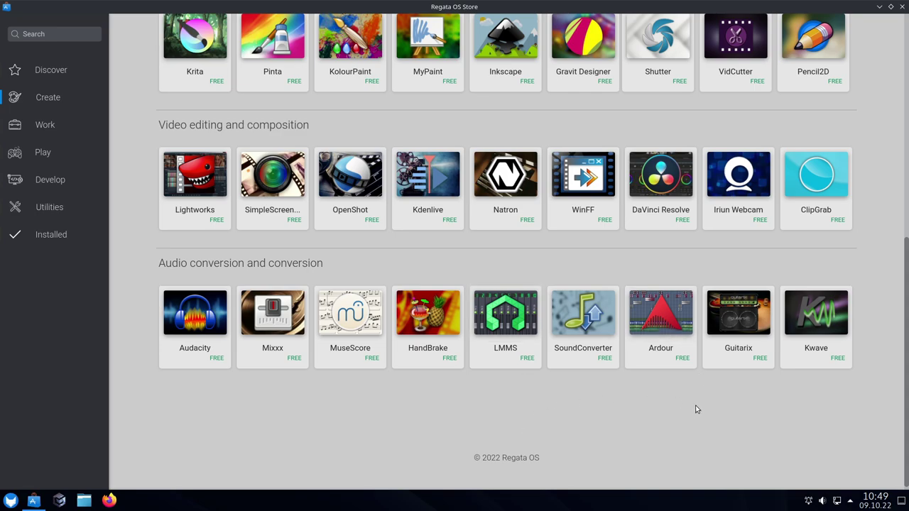
Open Work and scroll through the To the office, Manage projects and Calls and messages rows
click(39, 126)
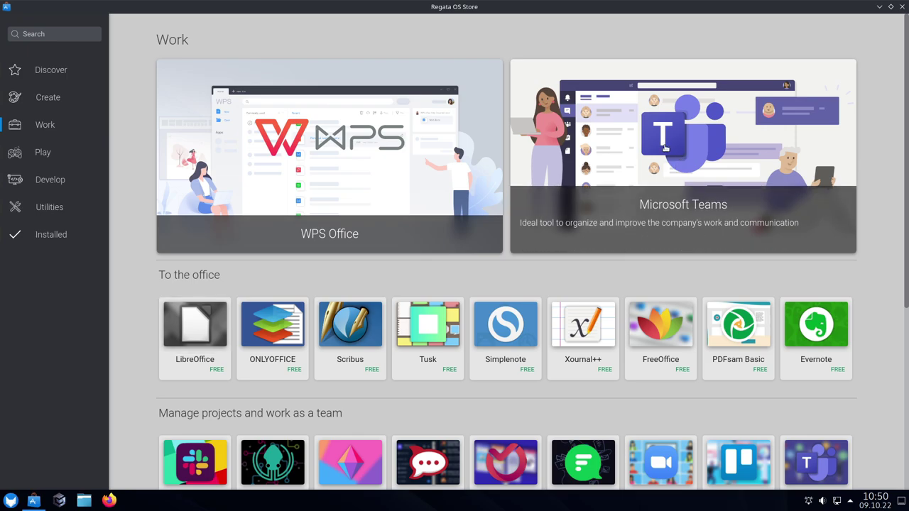
scroll(884, 289, down, 2)
scroll(885, 289, down, 2)
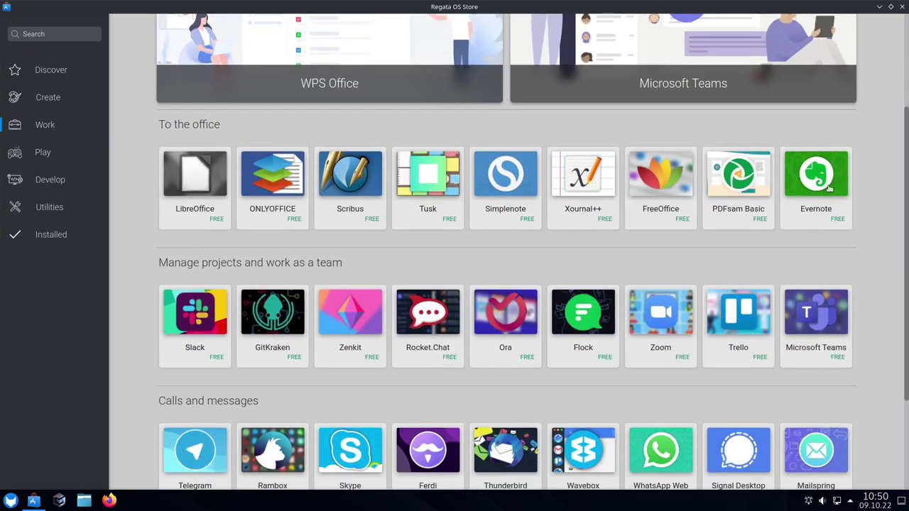
scroll(871, 270, down, 1)
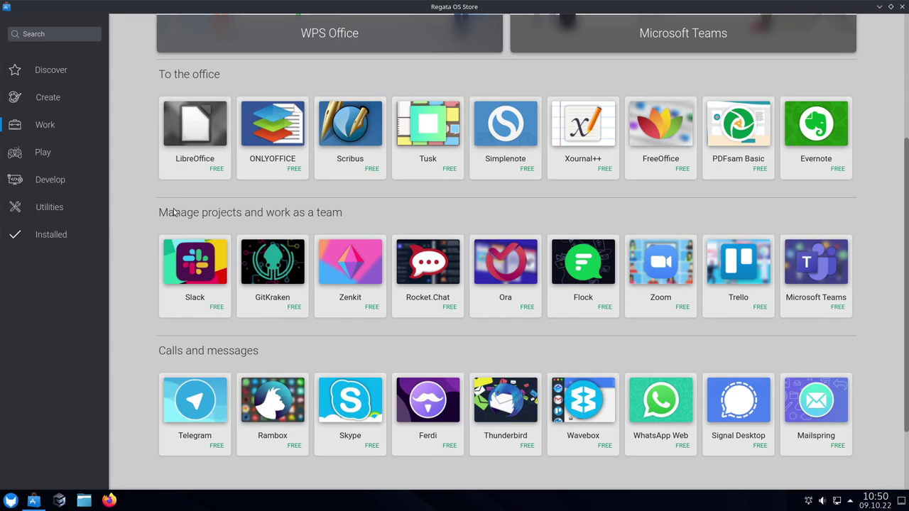
scroll(149, 262, down, 2)
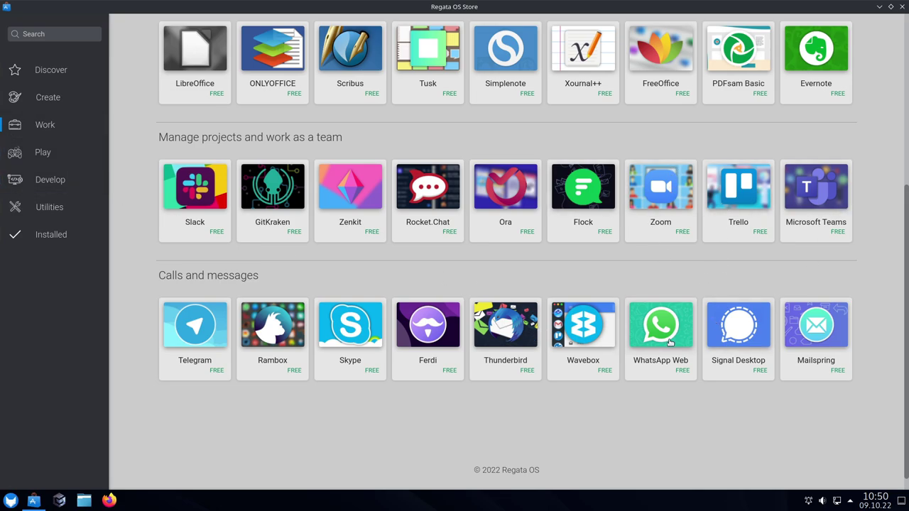
Open Play and scroll to the free and paid Steam games rows
click(33, 153)
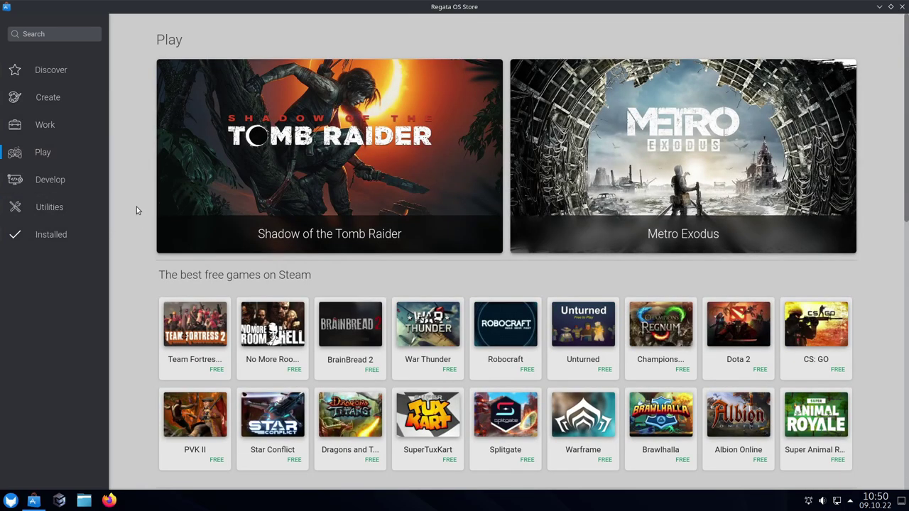
scroll(129, 236, down, 1)
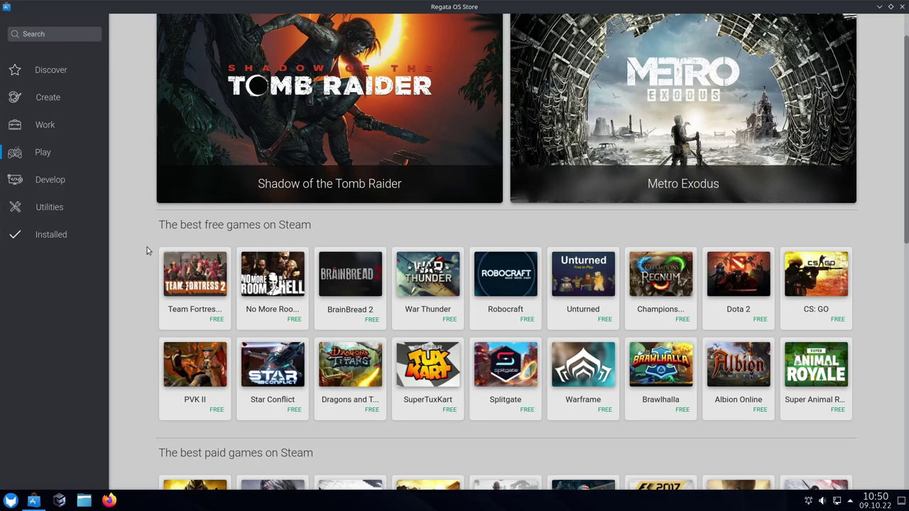
scroll(116, 174, up, 1)
scroll(117, 175, down, 3)
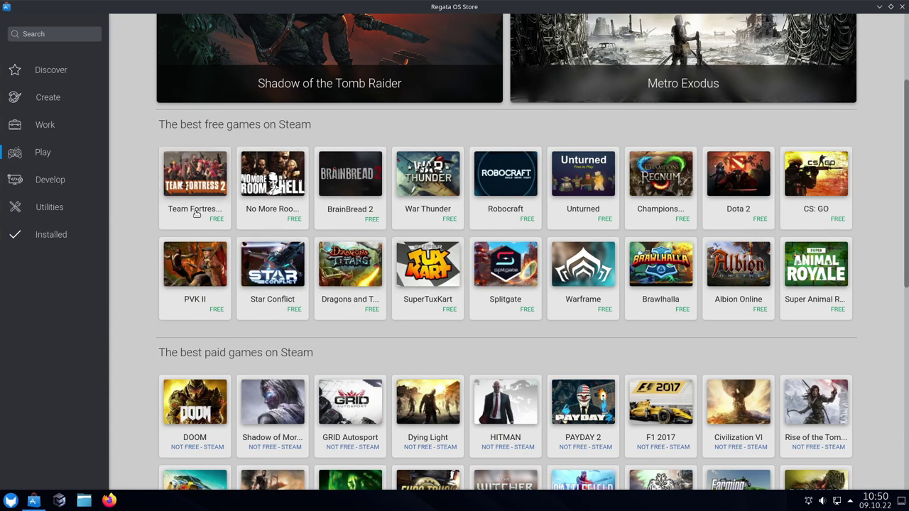
Open Team Fortress 2 and scroll through its description, system requirements and reviews
click(165, 224)
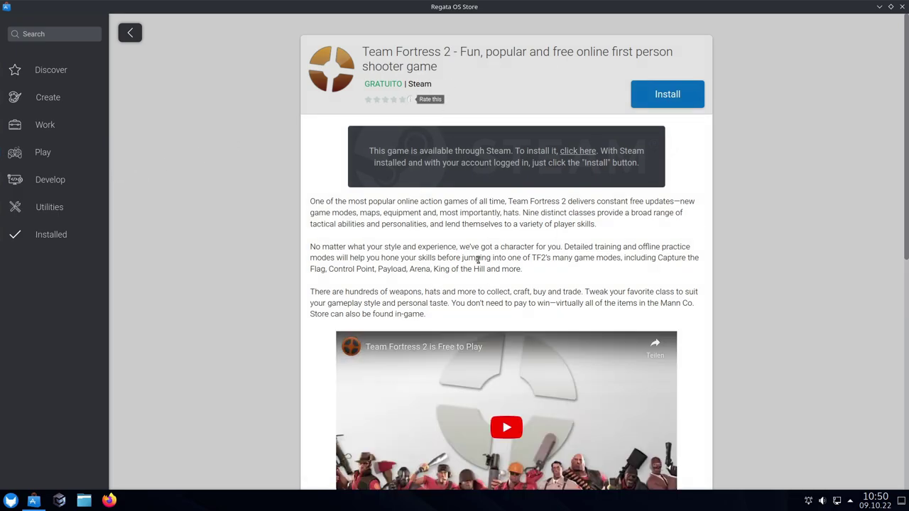
scroll(478, 257, down, 1)
scroll(459, 239, down, 2)
scroll(458, 239, up, 3)
scroll(455, 109, down, 10)
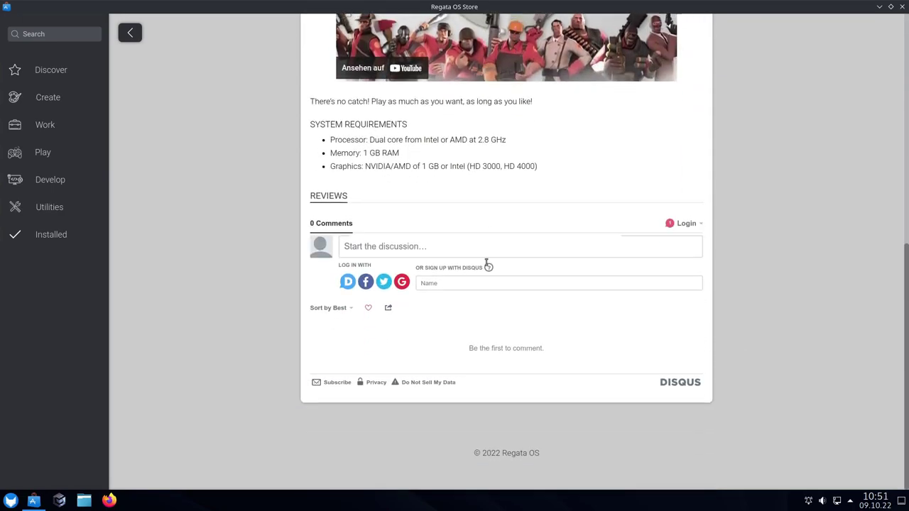
scroll(488, 262, up, 10)
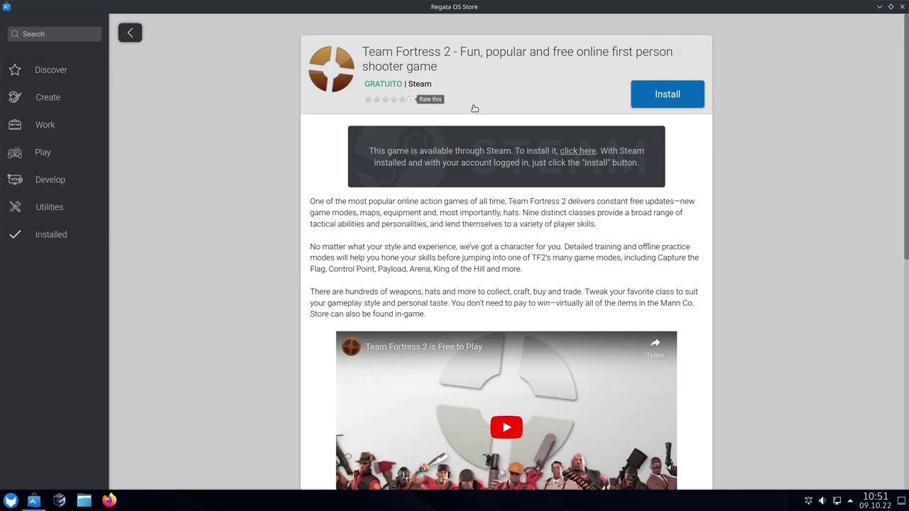
Return from Team Fortress 2 to the Play page and scroll to the best paid Steam games
click(130, 33)
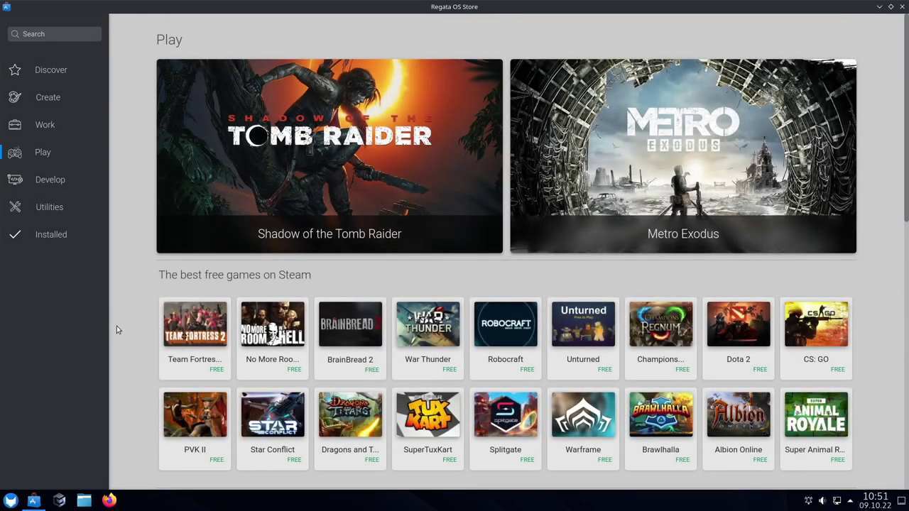
scroll(118, 330, down, 3)
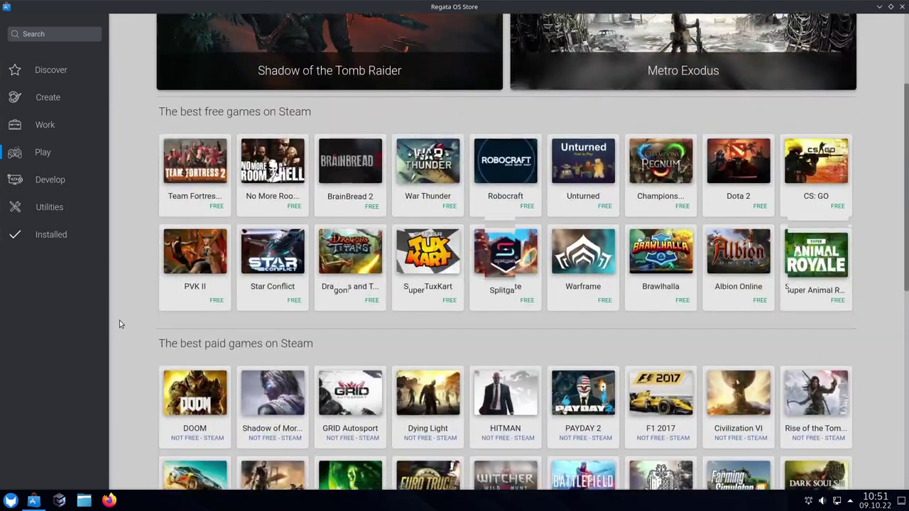
scroll(120, 320, down, 1)
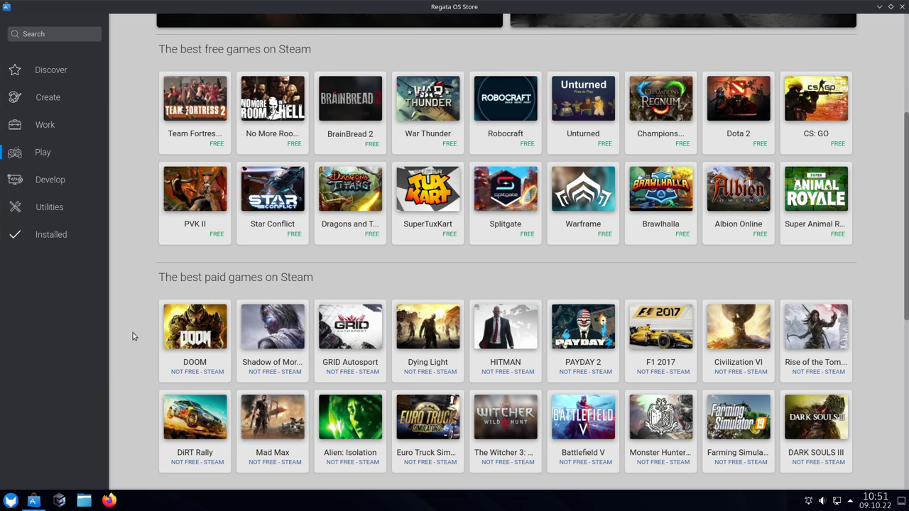
scroll(133, 333, down, 1)
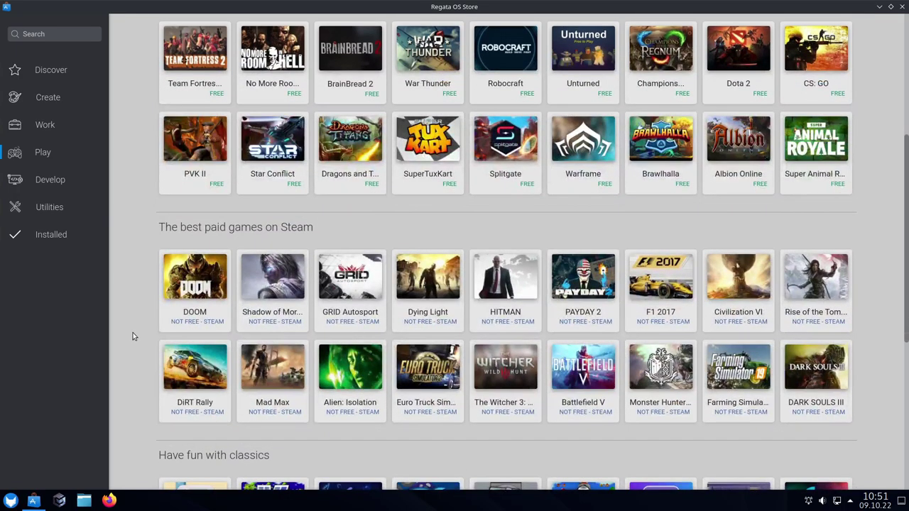
scroll(337, 206, up, 1)
Browse the SuperTuxKart 1.3 page, then return to Play's emulators like PCSX2, Dolphin, Steam and Lutris
click(428, 191)
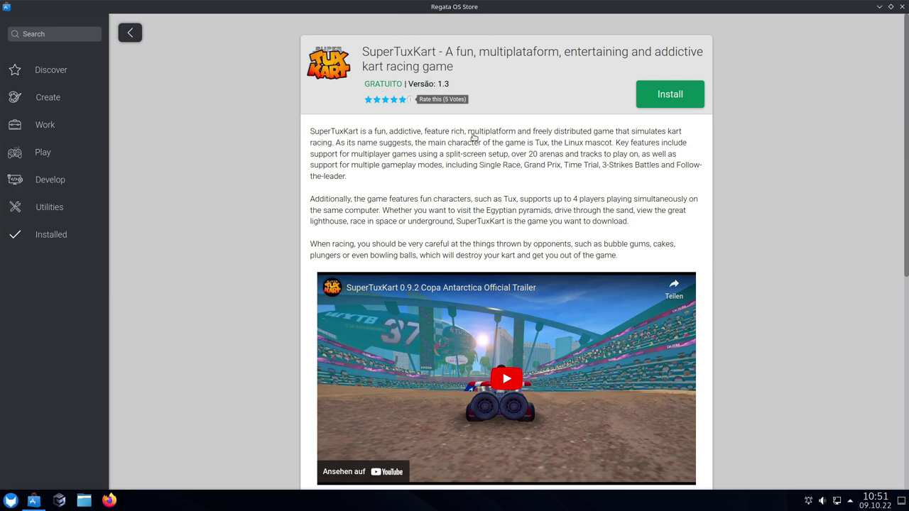
scroll(584, 347, down, 5)
scroll(584, 347, up, 4)
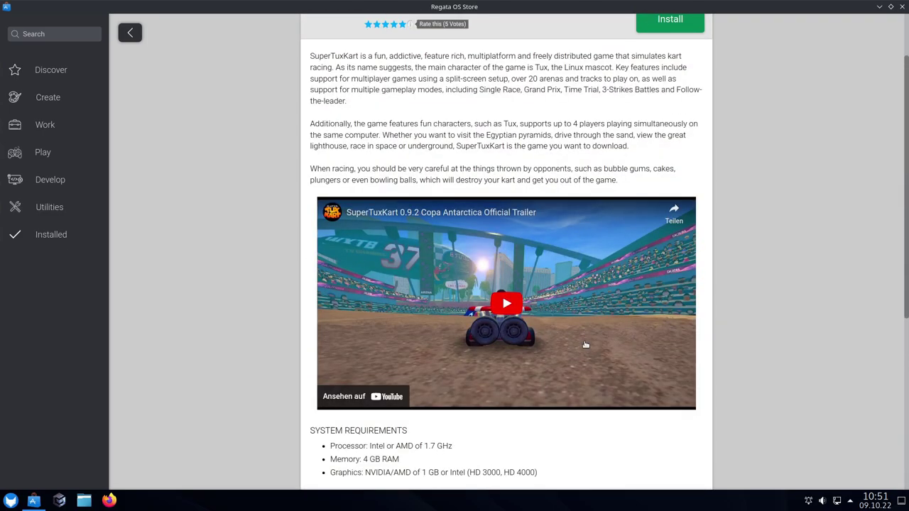
scroll(586, 344, up, 4)
click(130, 33)
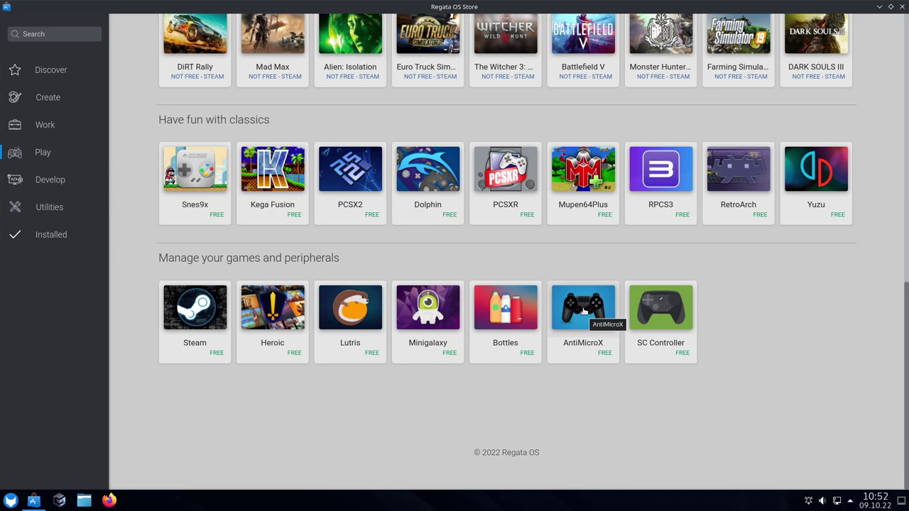
scroll(231, 426, up, 2)
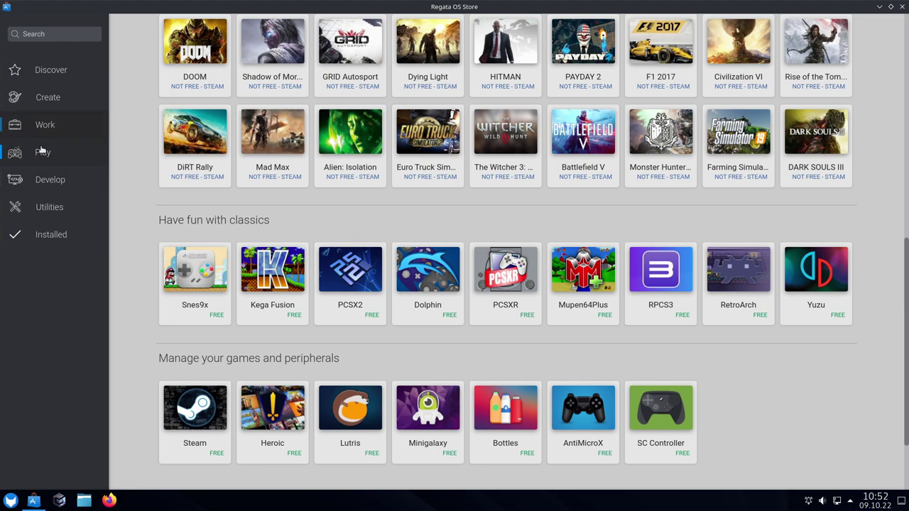
Browse the Develop category from IDEs like Atom, PyCharm CE and VS Code down to MariaDB and DBeaver
click(48, 182)
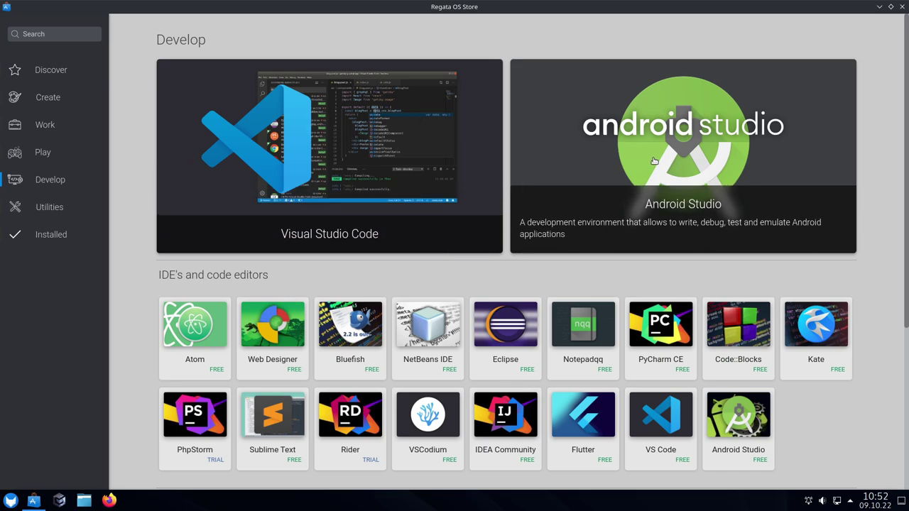
scroll(179, 315, down, 1)
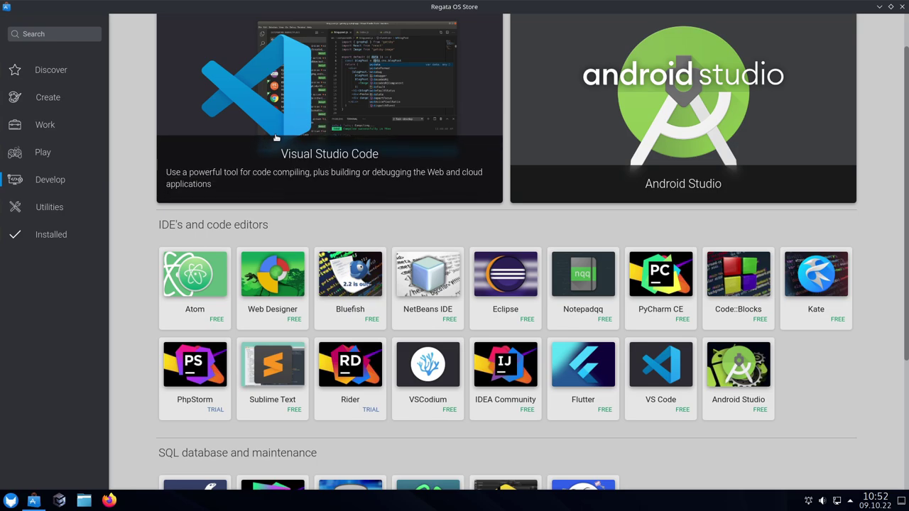
scroll(138, 295, down, 2)
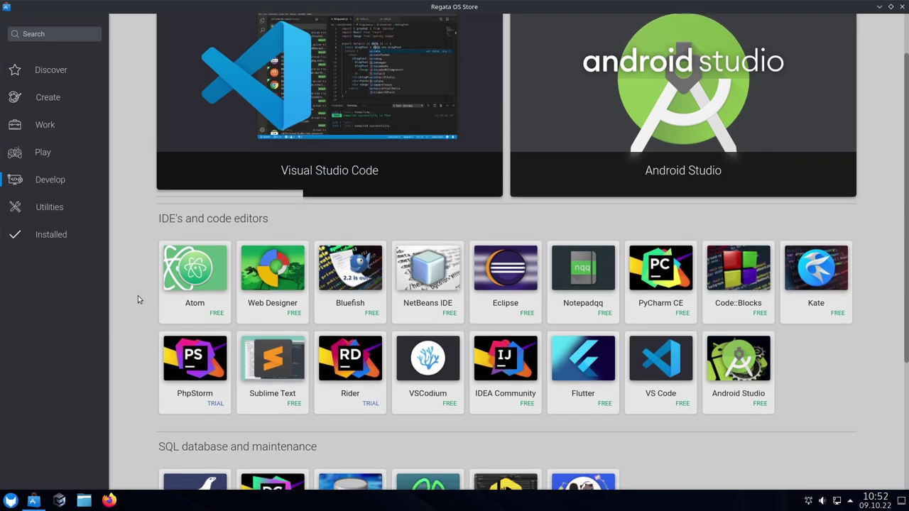
scroll(138, 292, down, 1)
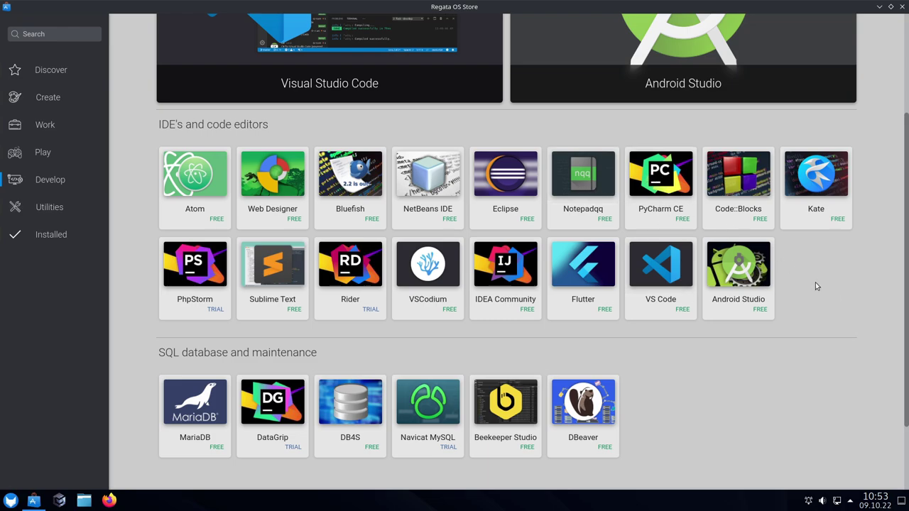
scroll(817, 282, down, 1)
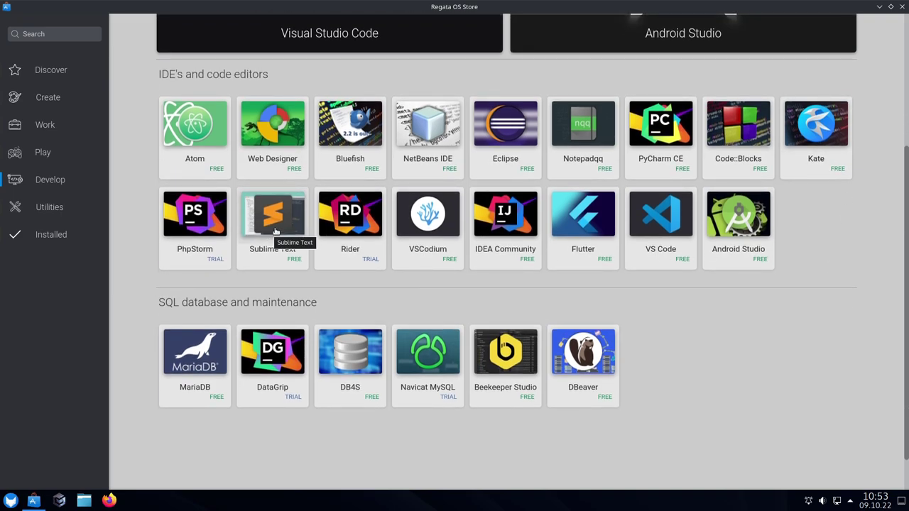
scroll(702, 318, down, 1)
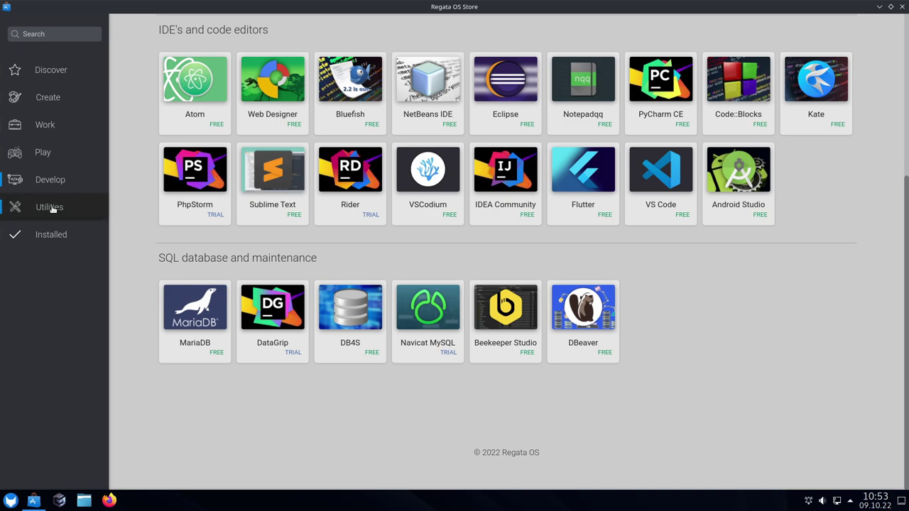
Show the Utilities category with VirtualBox, HPLIP, OpenJDK 1.8, Stacer and Timeshift
click(261, 212)
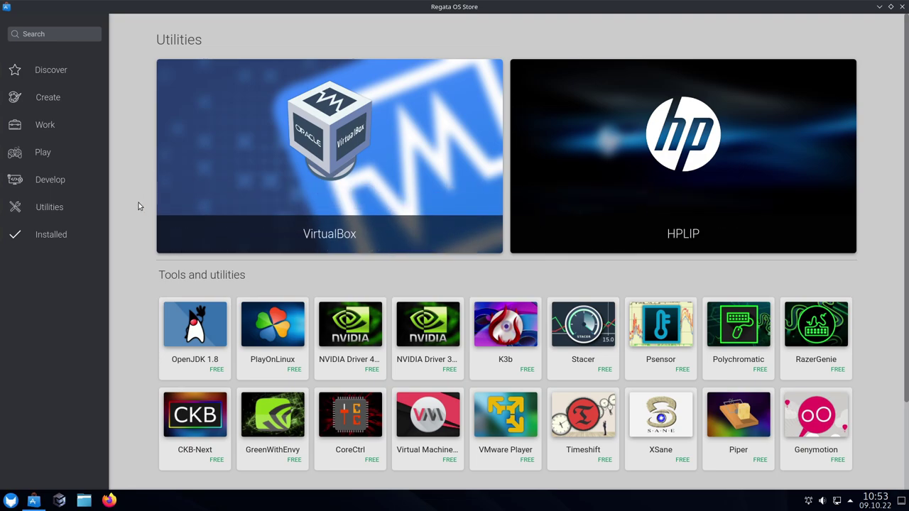
scroll(139, 203, down, 1)
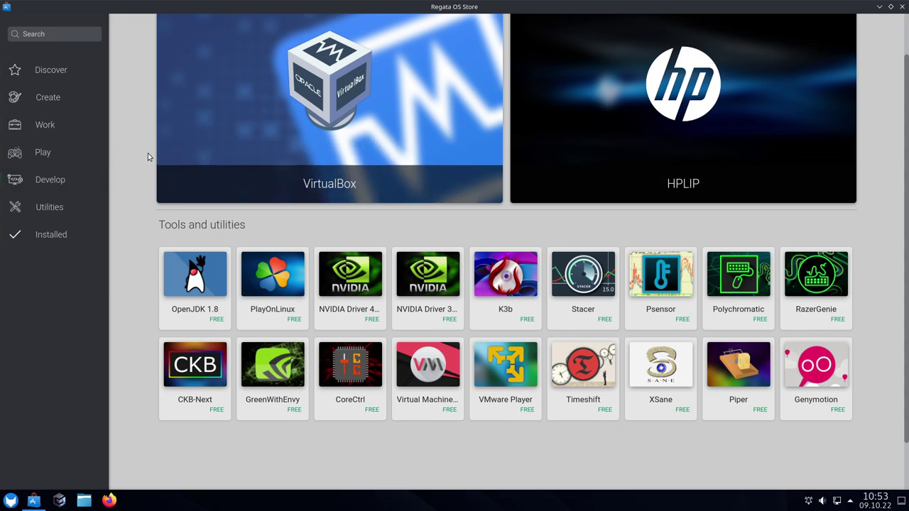
scroll(149, 154, up, 1)
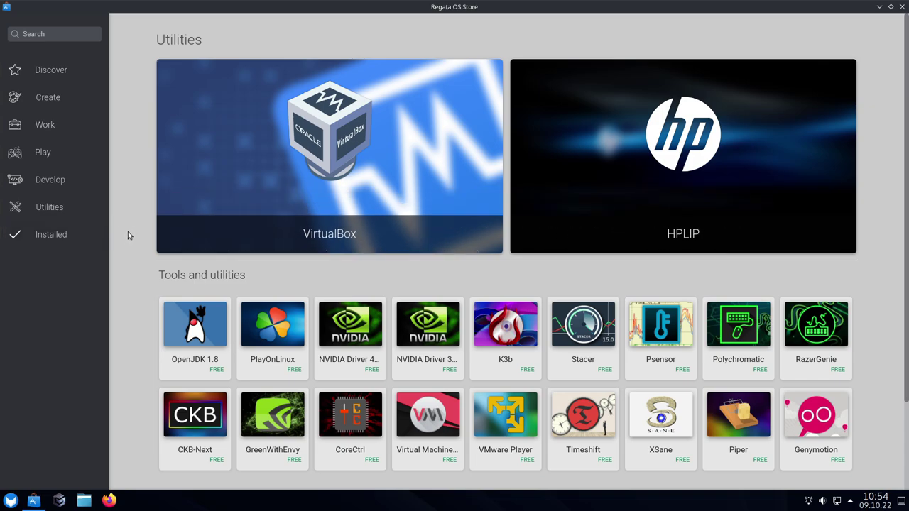
Scroll through the store and review the list of installed apps
scroll(139, 242, down, 3)
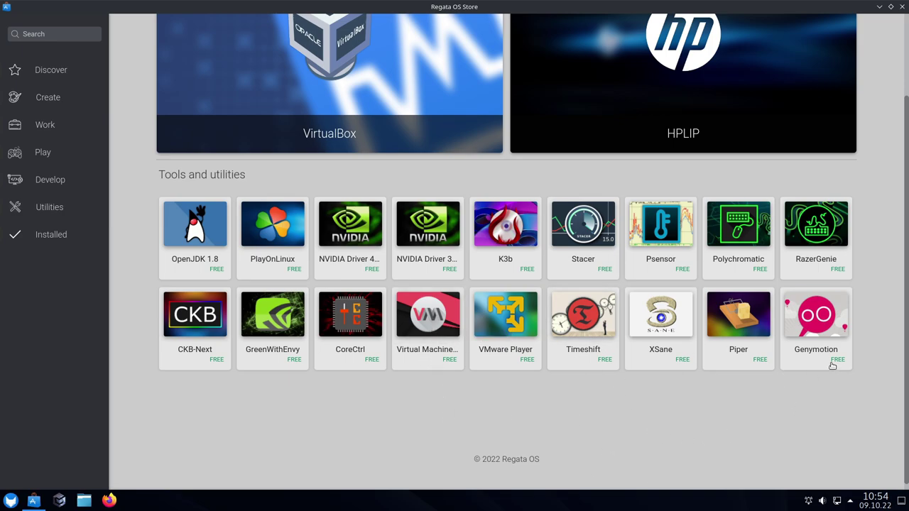
scroll(782, 361, down, 1)
scroll(809, 362, up, 3)
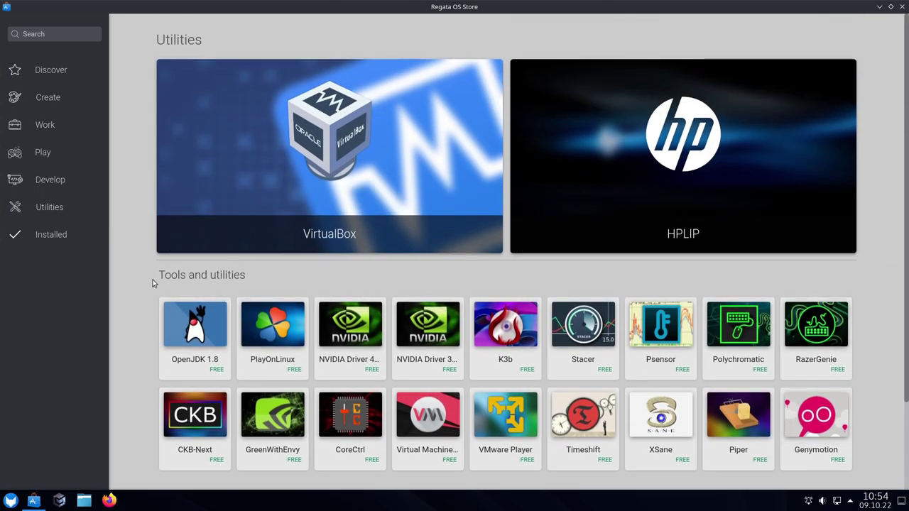
scroll(177, 352, down, 1)
scroll(177, 352, down, 2)
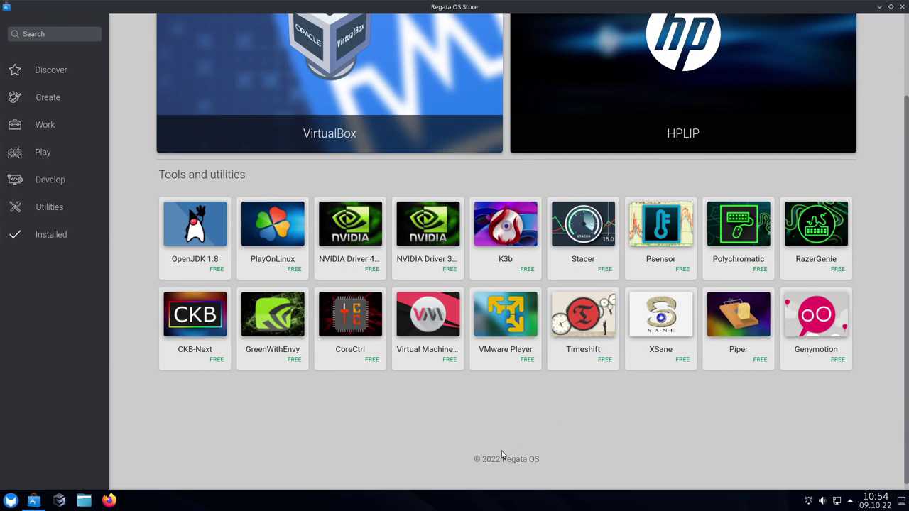
click(66, 237)
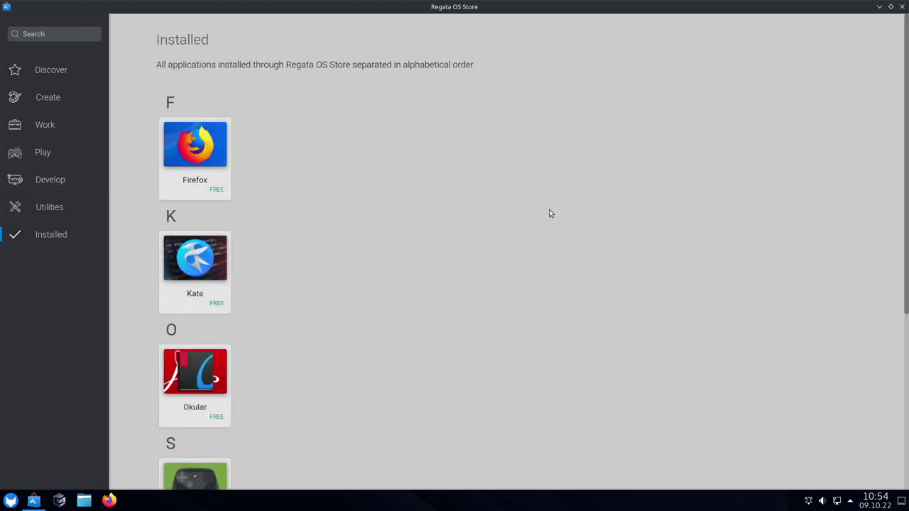
scroll(553, 273, down, 1)
scroll(552, 277, up, 1)
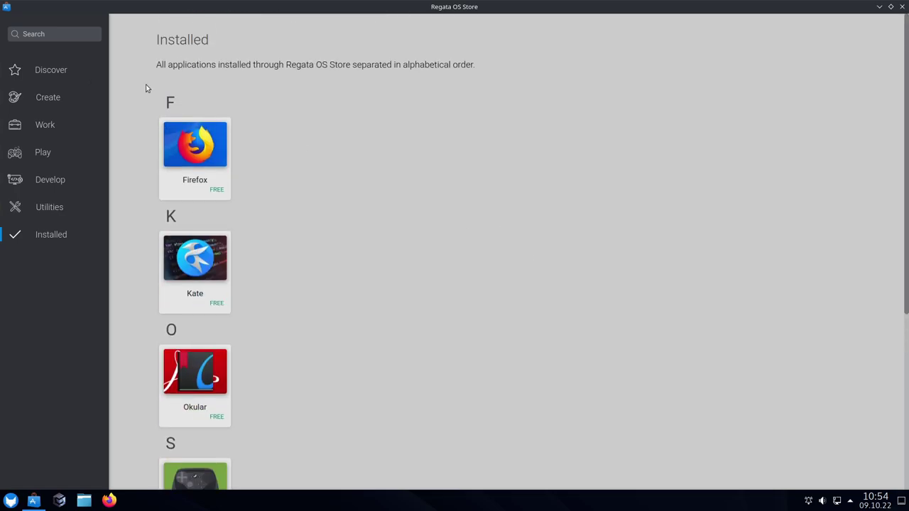
Return to Discover and scroll through the featured apps back to the top
click(63, 72)
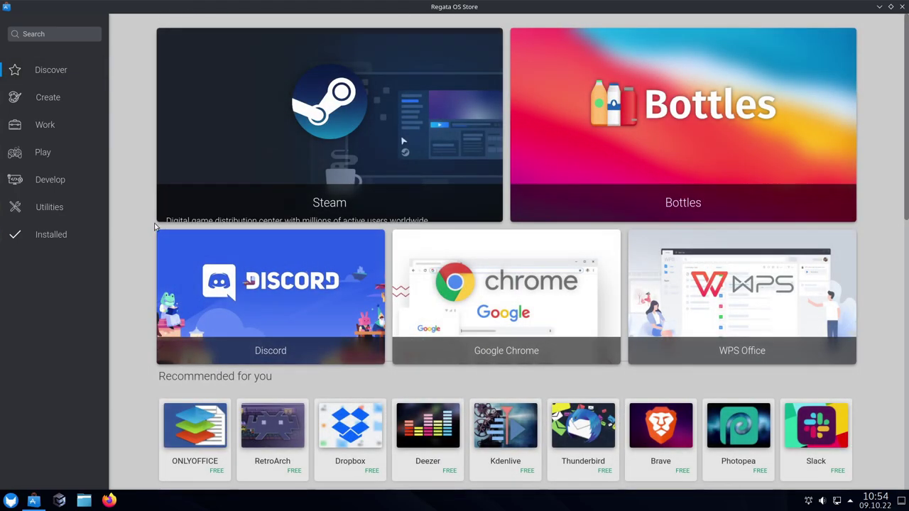
scroll(142, 235, down, 6)
scroll(129, 287, down, 3)
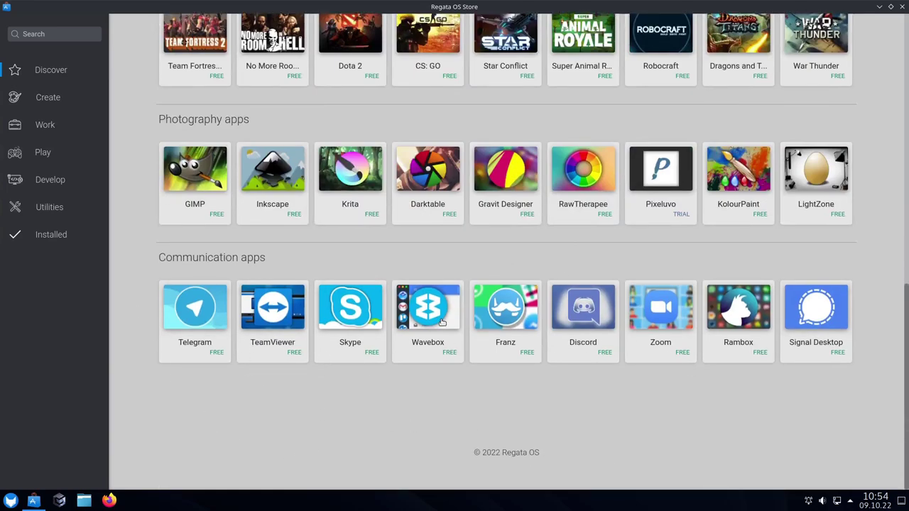
scroll(465, 325, up, 1)
scroll(274, 313, up, 2)
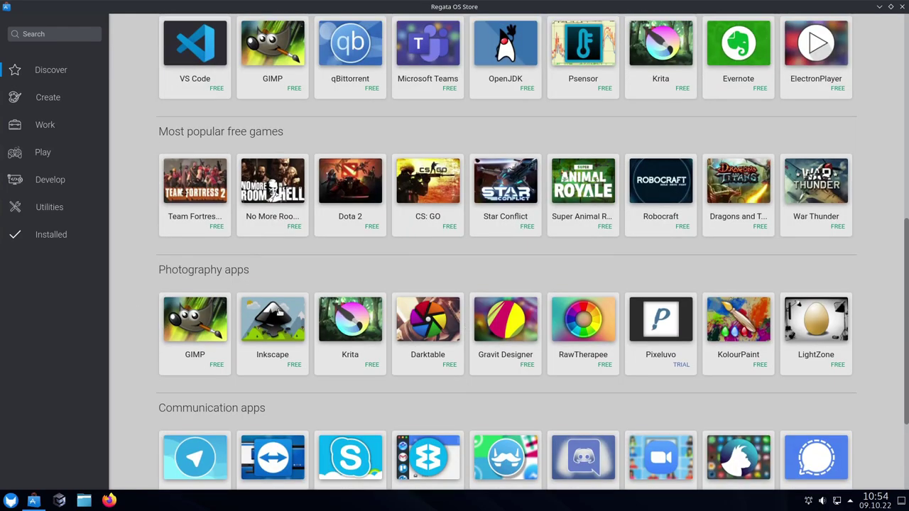
scroll(274, 313, up, 4)
scroll(270, 313, up, 4)
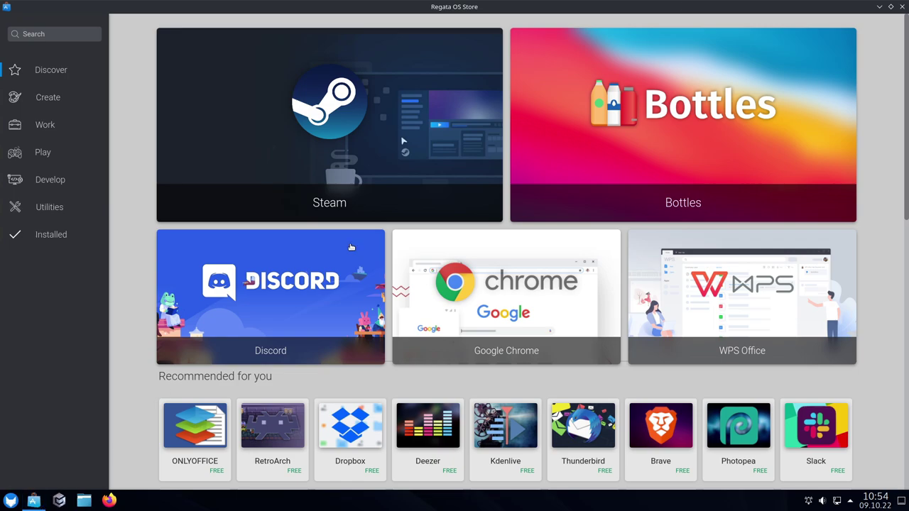
Try searching 'disc' and 'soft' in the application launcher, then close it
click(10, 501)
text(dis)
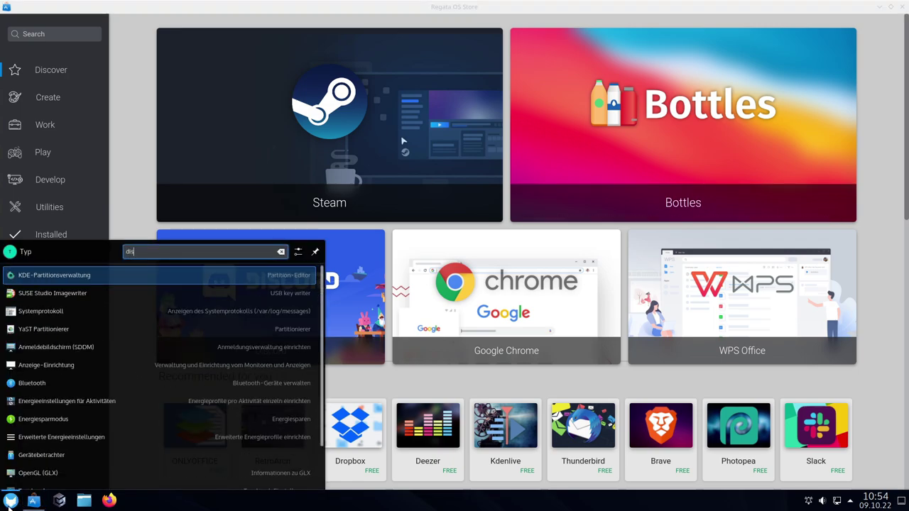
text(c)
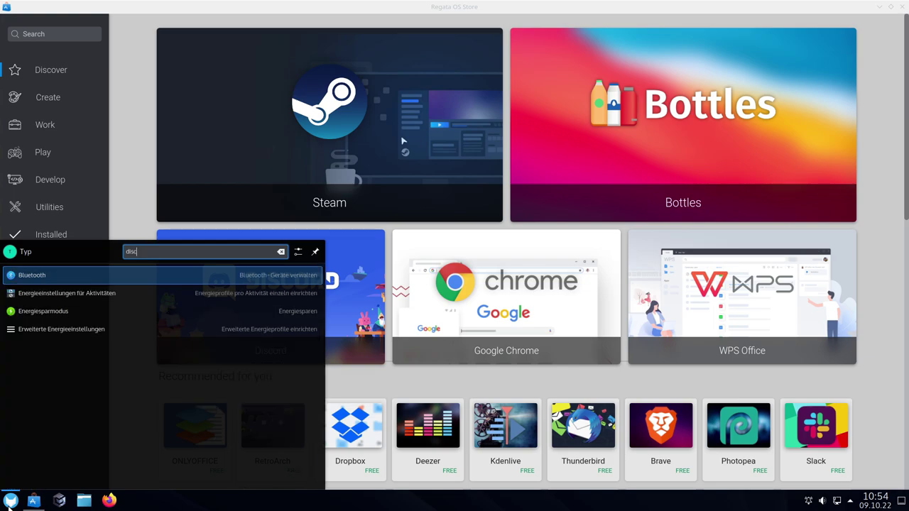
key(BackSpace)
key(BackSpace)
key(BackSpace)
key(BackSpace)
text(soft)
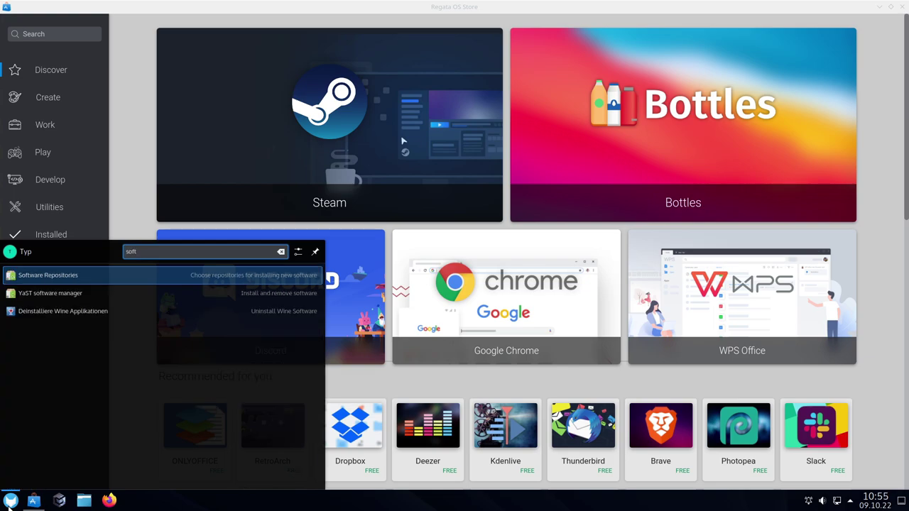
key(BackSpace)
key(BackSpace)
key(BackSpace)
key(BackSpace)
click(130, 192)
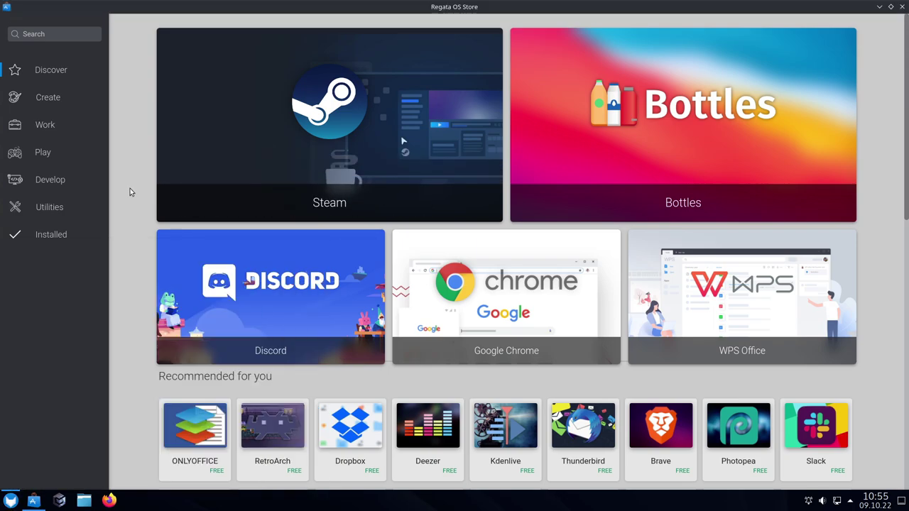
Search the store for 'discord', browse the results, and return to Discover
click(60, 35)
text(di)
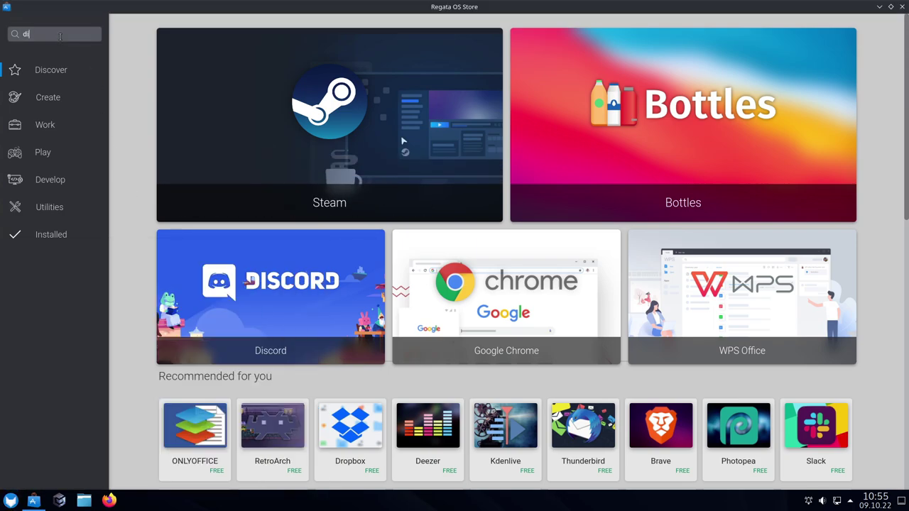
text(scord)
key(Return)
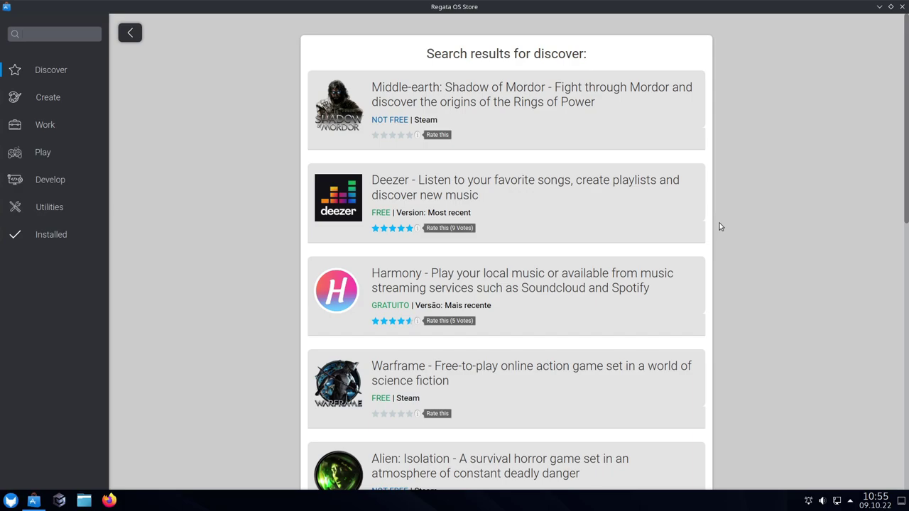
scroll(719, 227, down, 8)
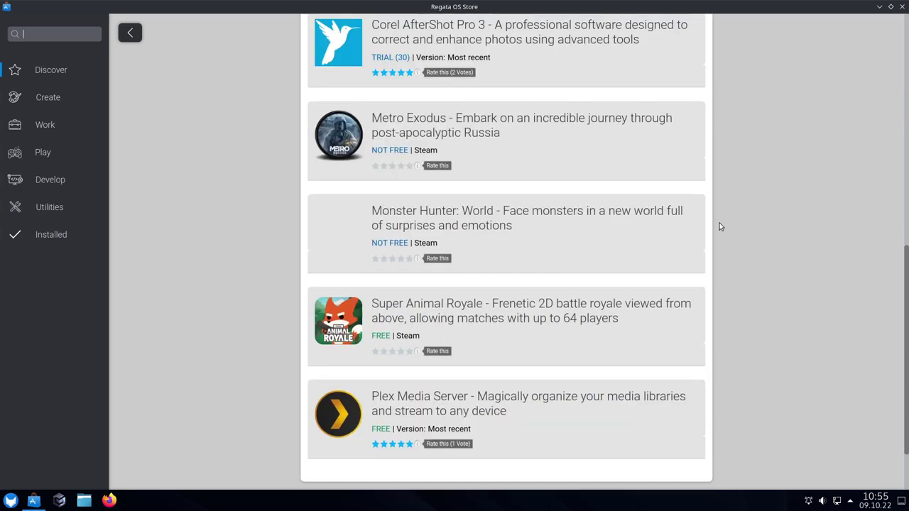
scroll(719, 226, down, 1)
mouse_move(407, 356)
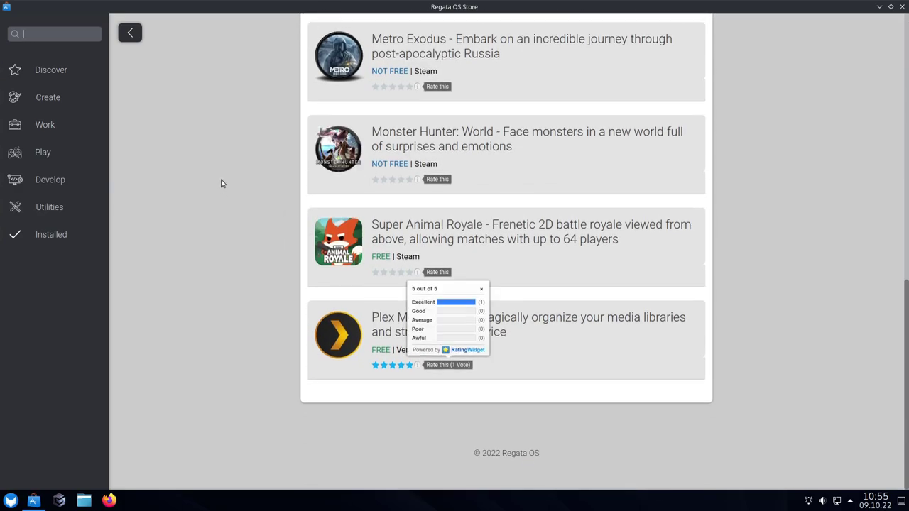
scroll(224, 183, up, 3)
click(51, 70)
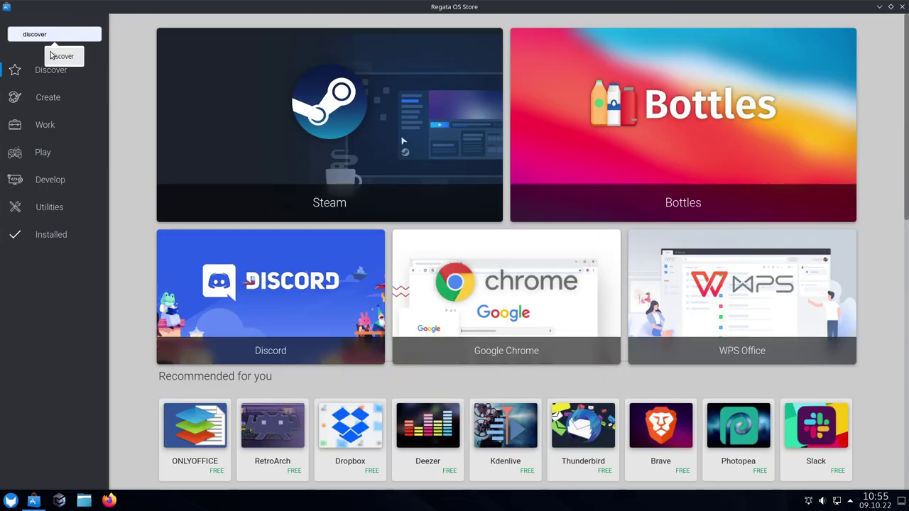
Search the store for 'spot', then 'spotify', and open the Spotify result
click(44, 32)
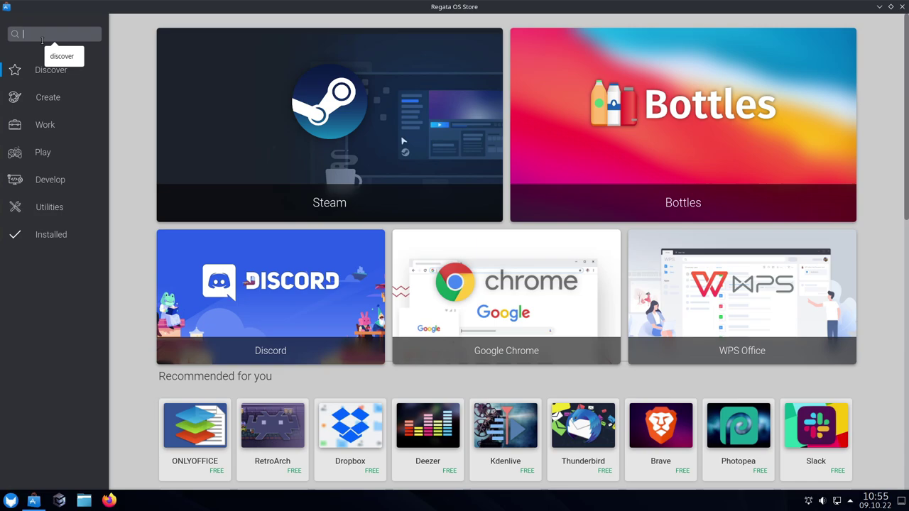
text(sp)
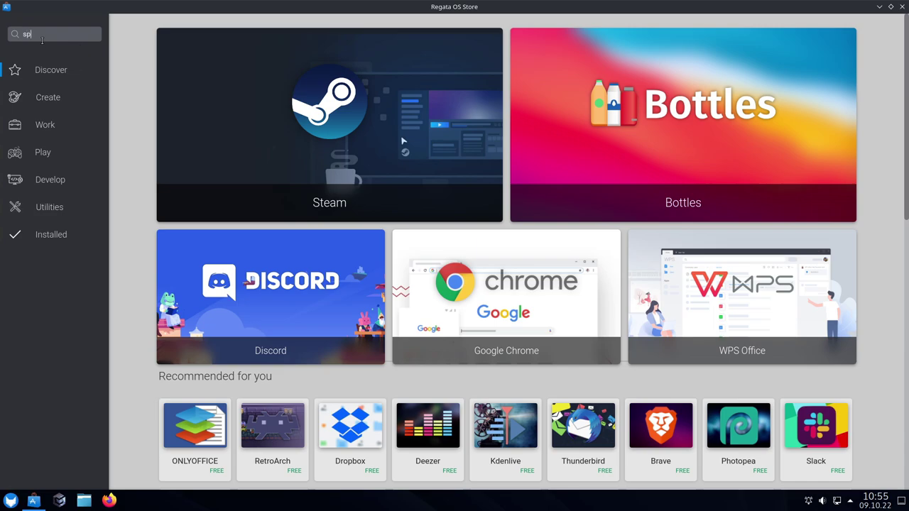
text(ot)
key(Return)
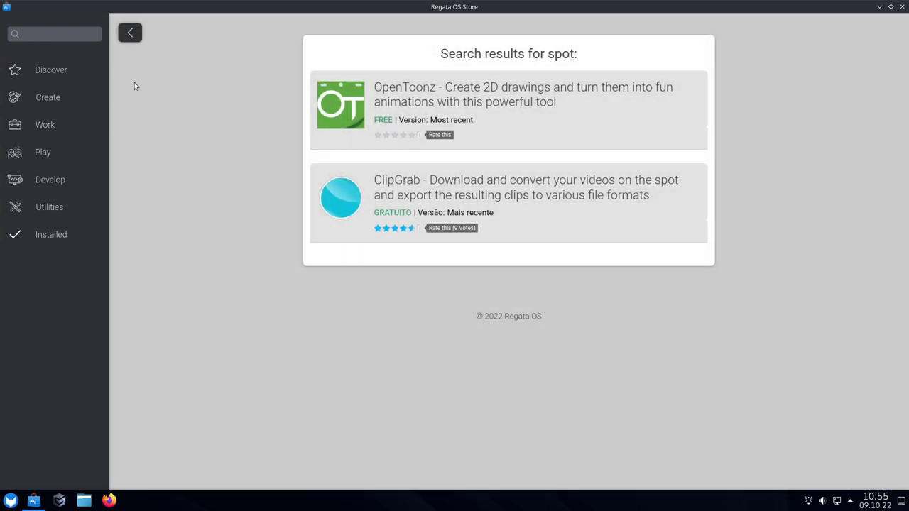
text(s)
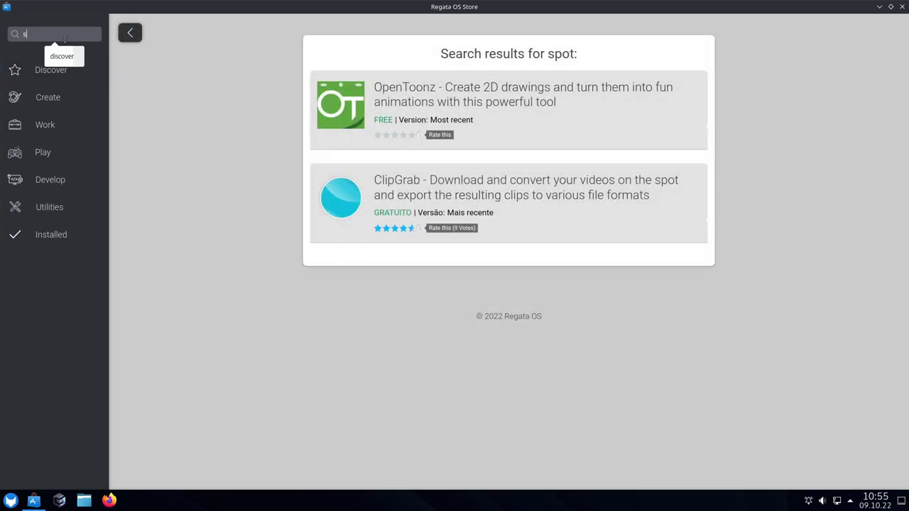
text(potify)
key(Return)
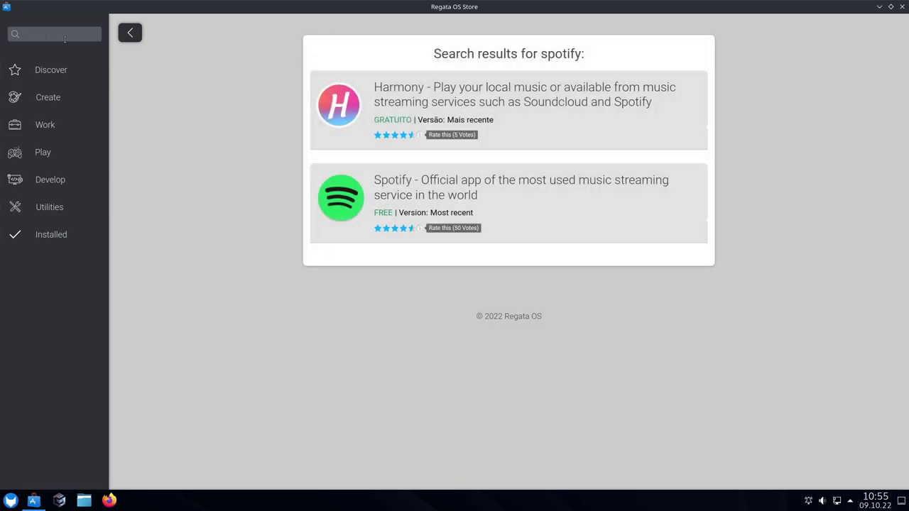
click(406, 183)
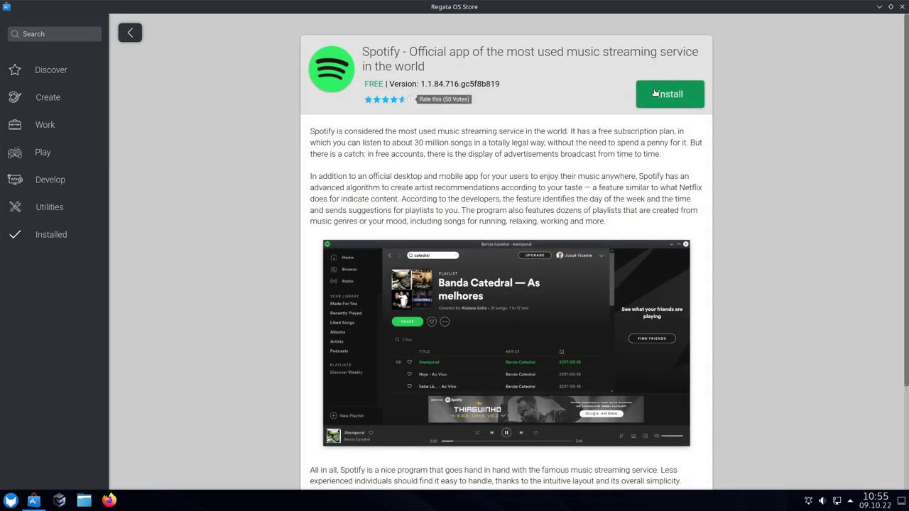
Install Spotify from its store page and wait for the success notification
click(656, 94)
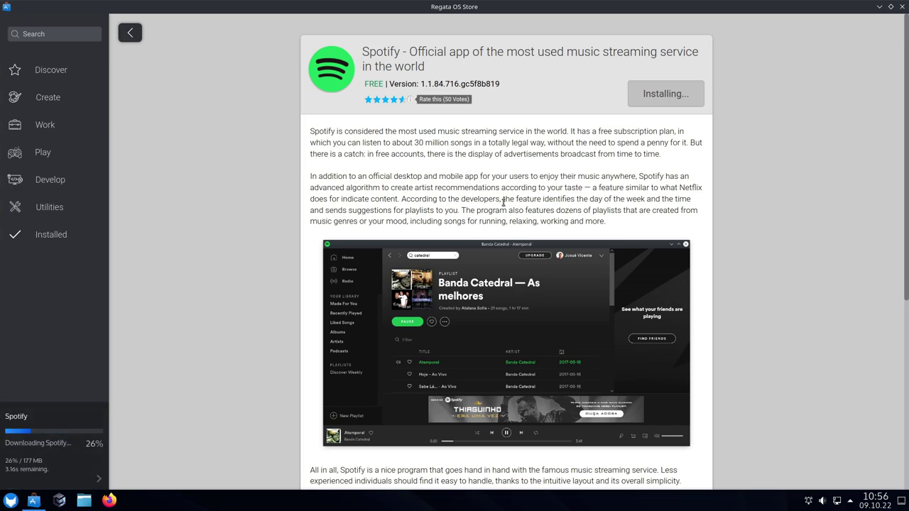
mouse_move(32, 461)
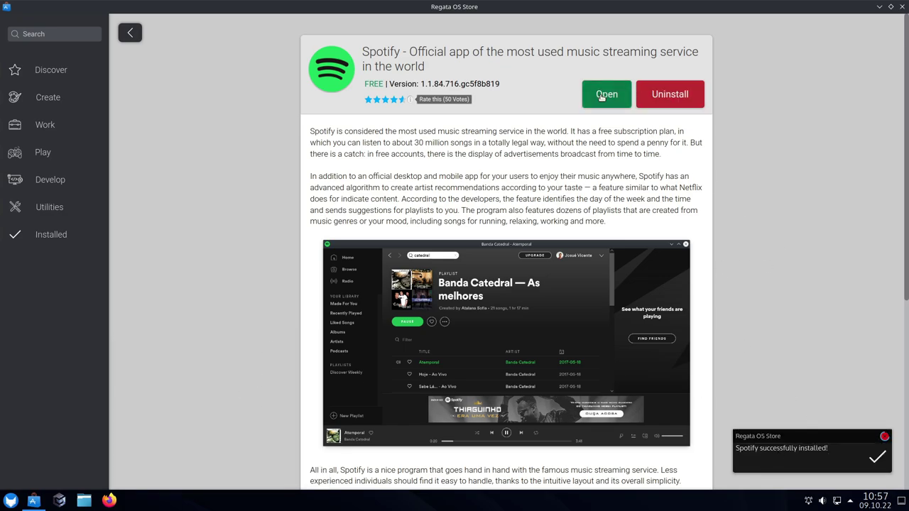
click(10, 501)
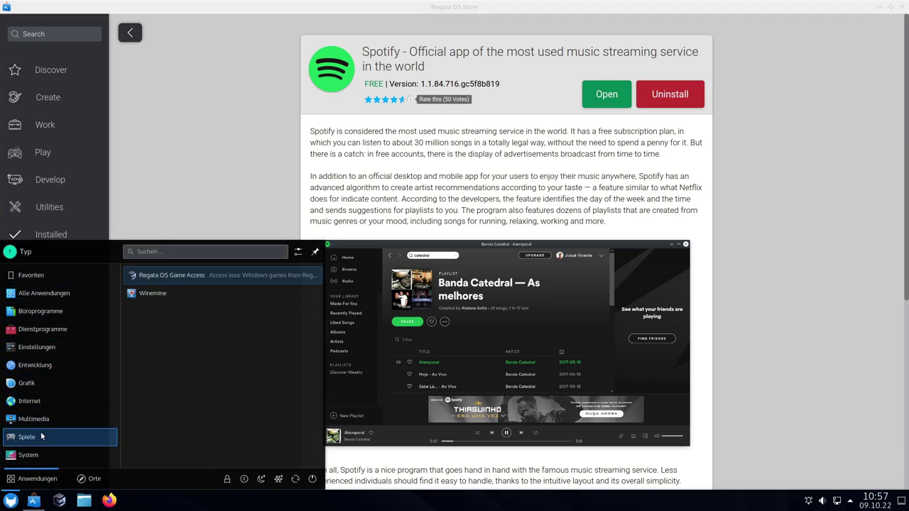
Inspect the Spotify launcher entry's file path, a snap desktop file, then cancel
mouse_move(40, 419)
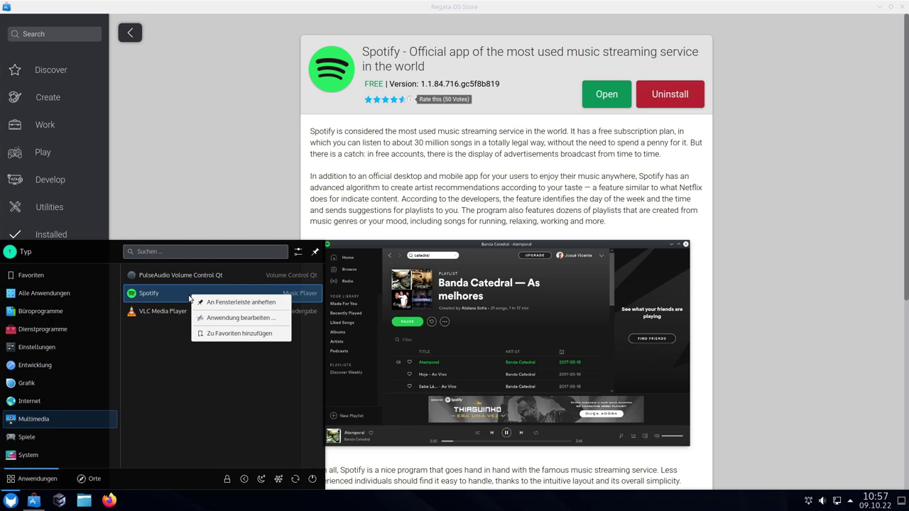
click(229, 317)
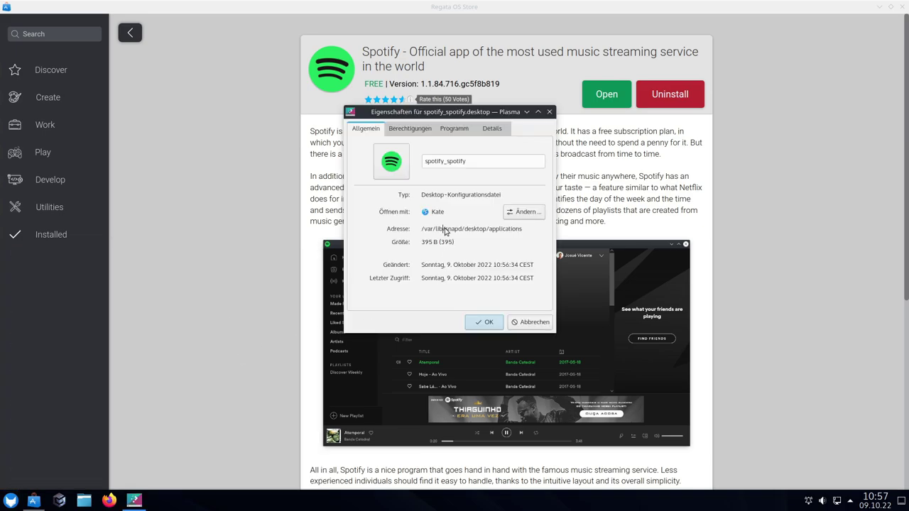
mouse_move(444, 229)
mouse_down()
mouse_move(476, 234)
mouse_move(458, 232)
mouse_up()
click(467, 238)
click(482, 234)
click(526, 323)
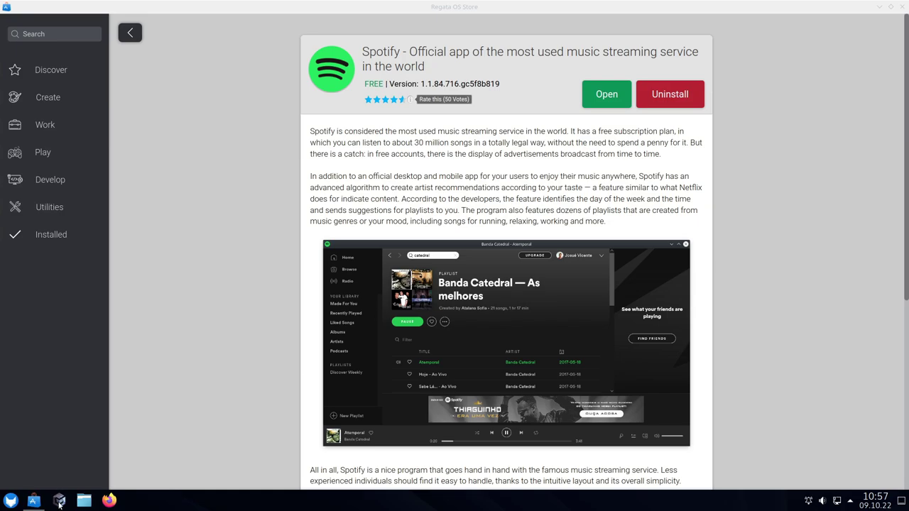
click(12, 502)
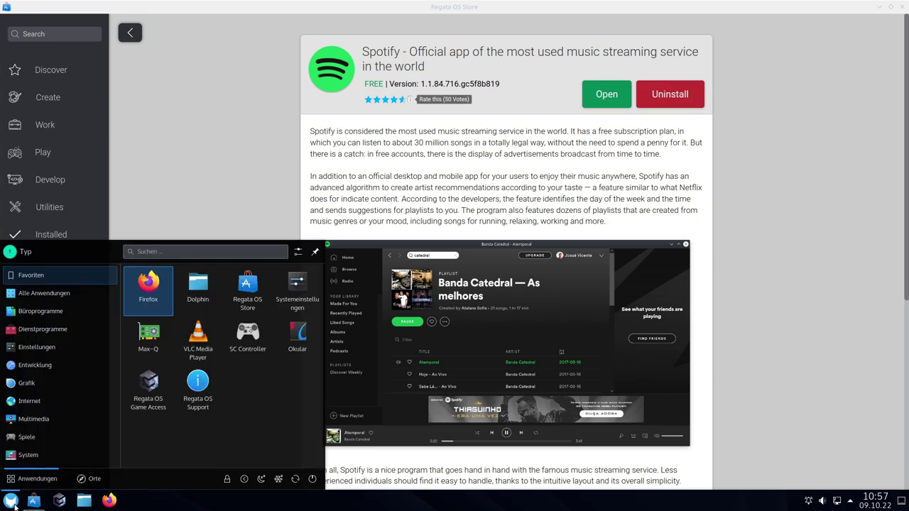
text(k)
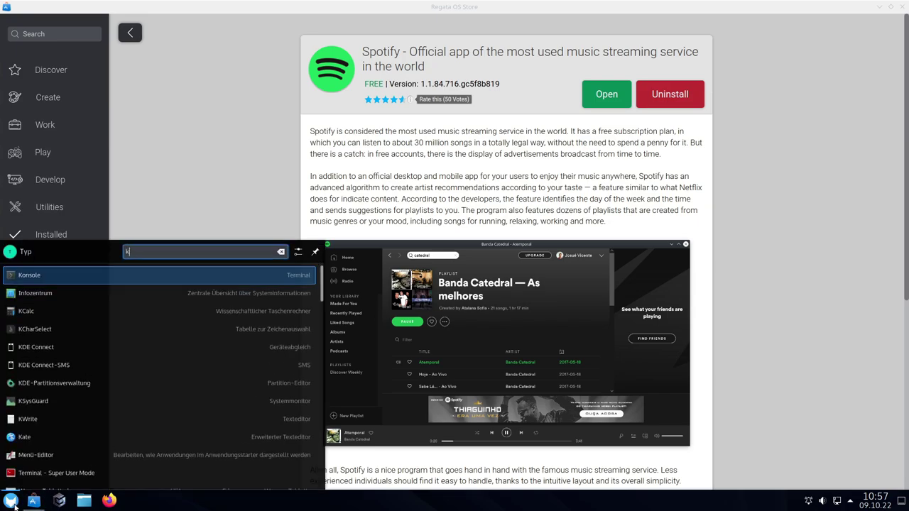
key(Return)
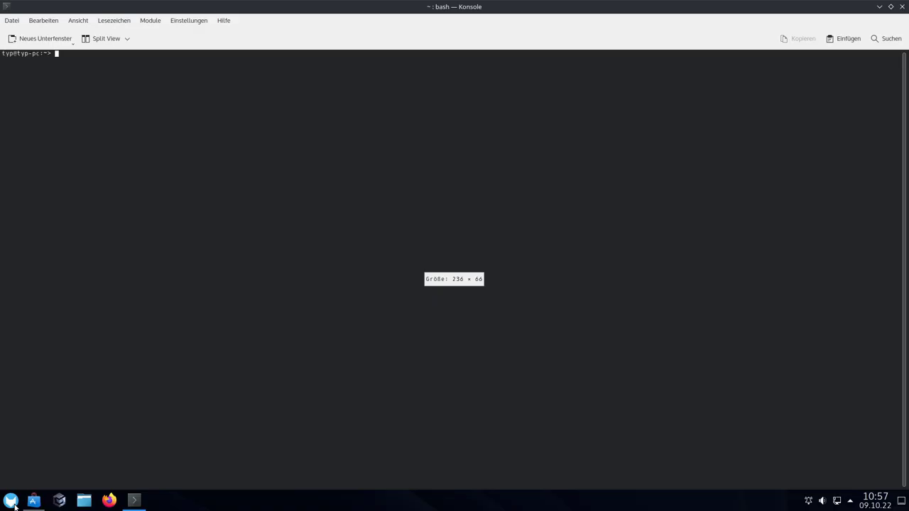
text(snap)
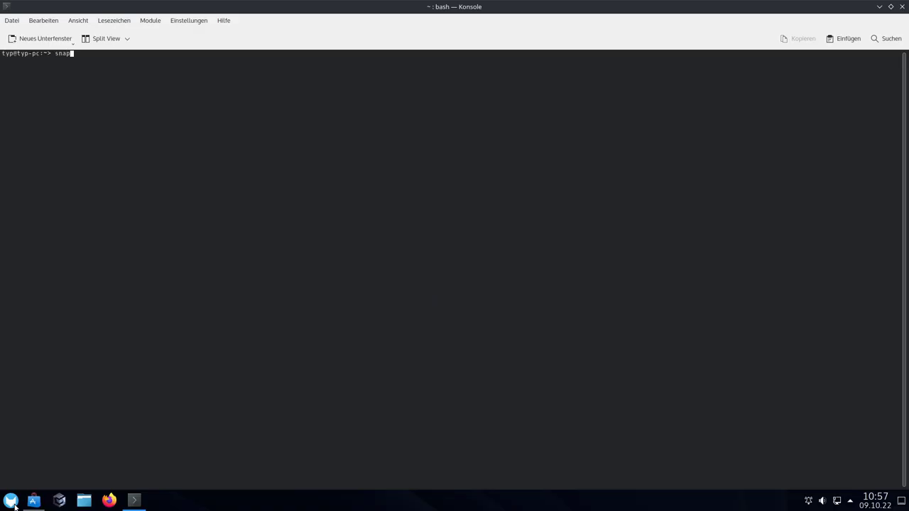
key(Return)
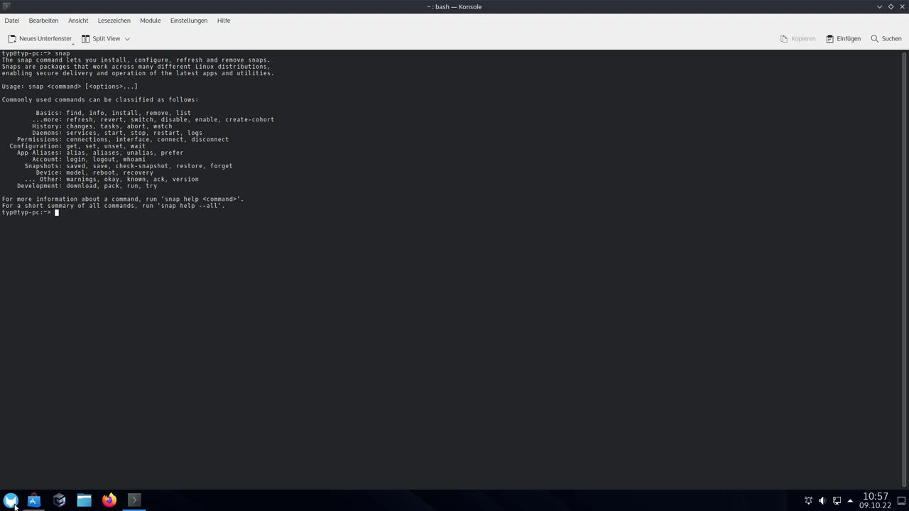
key(ctrl+plus)
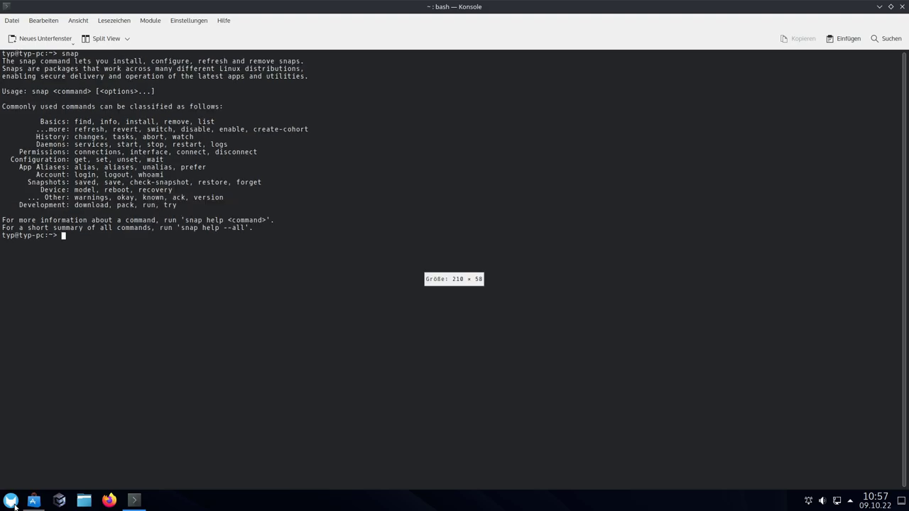
key(ctrl+plus)
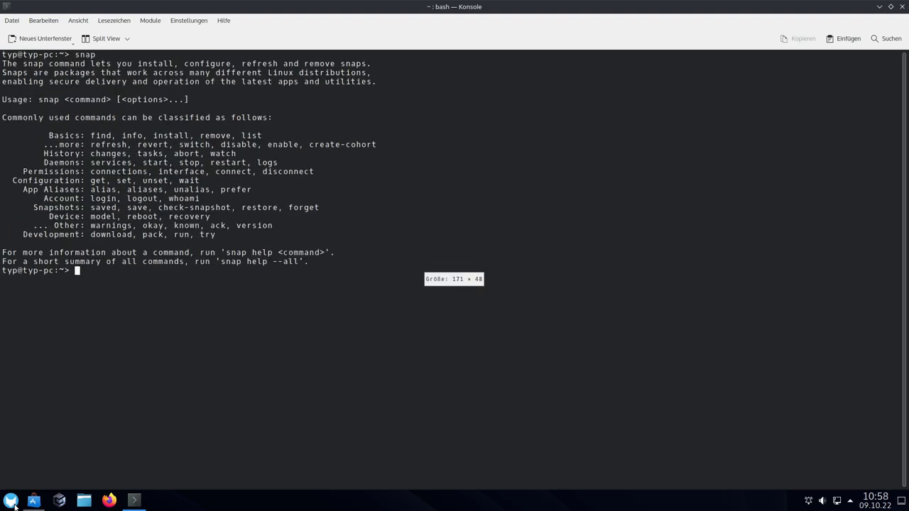
key(ctrl+l)
text(flatp)
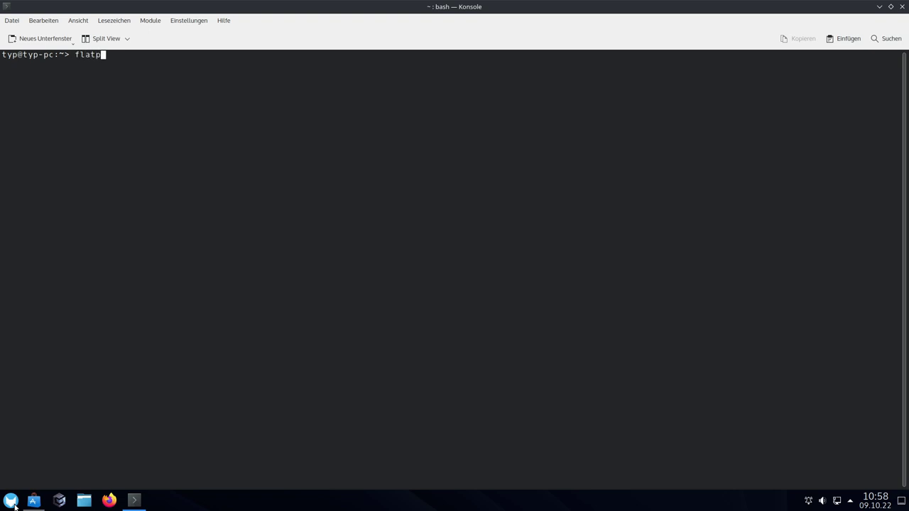
text(ak)
key(Return)
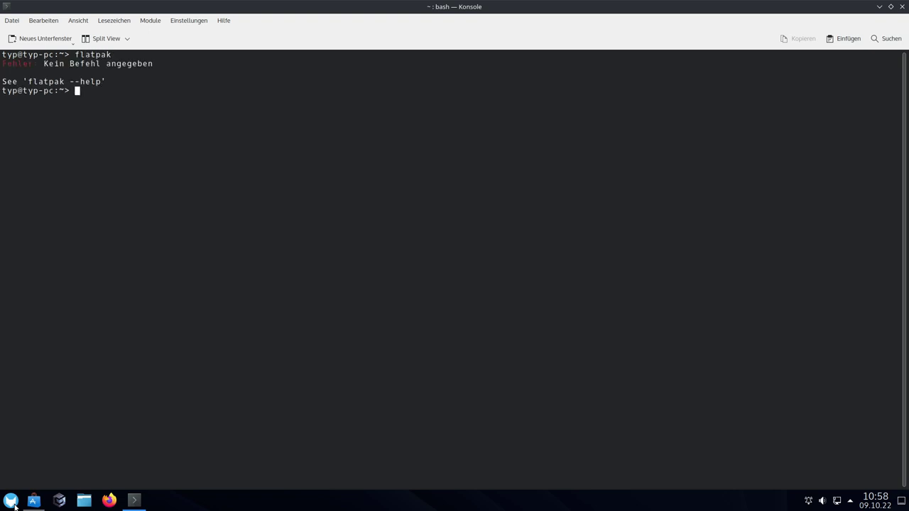
key(Up)
text(list)
key(ctrl+l)
key(Return)
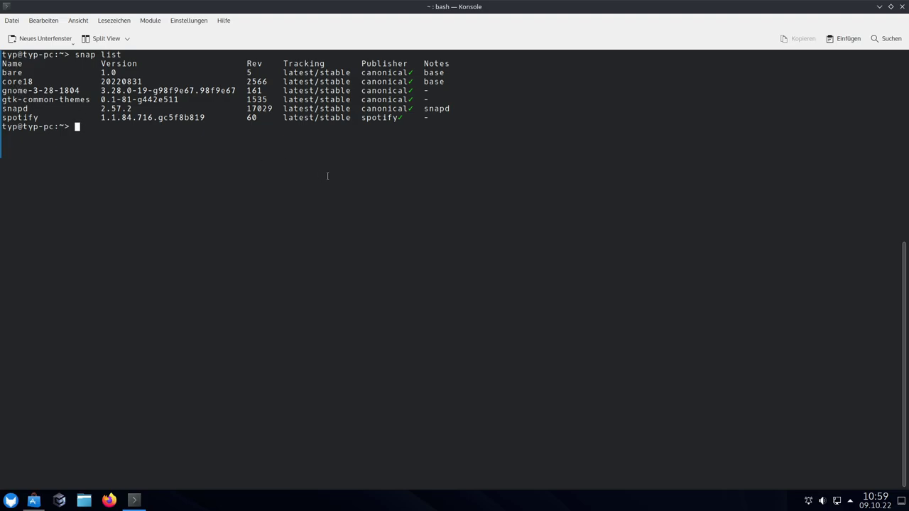
double_click(24, 117)
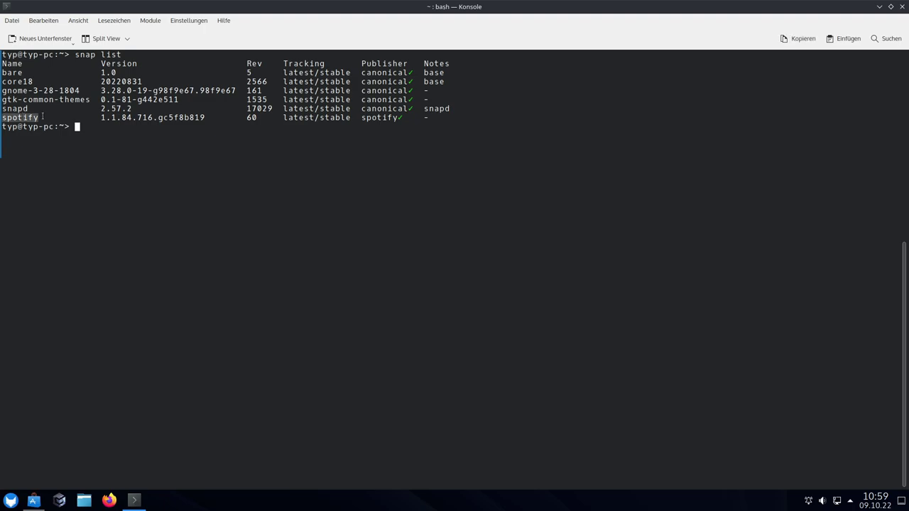
click(161, 132)
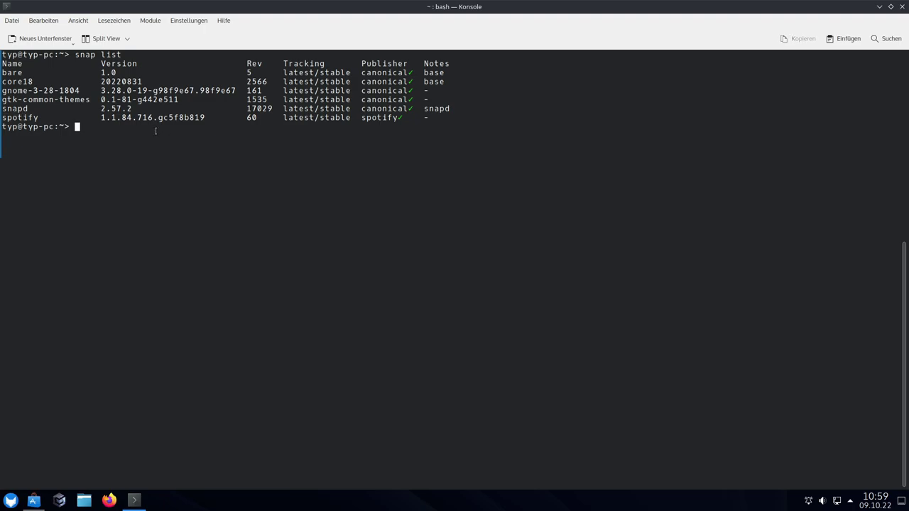
click(902, 7)
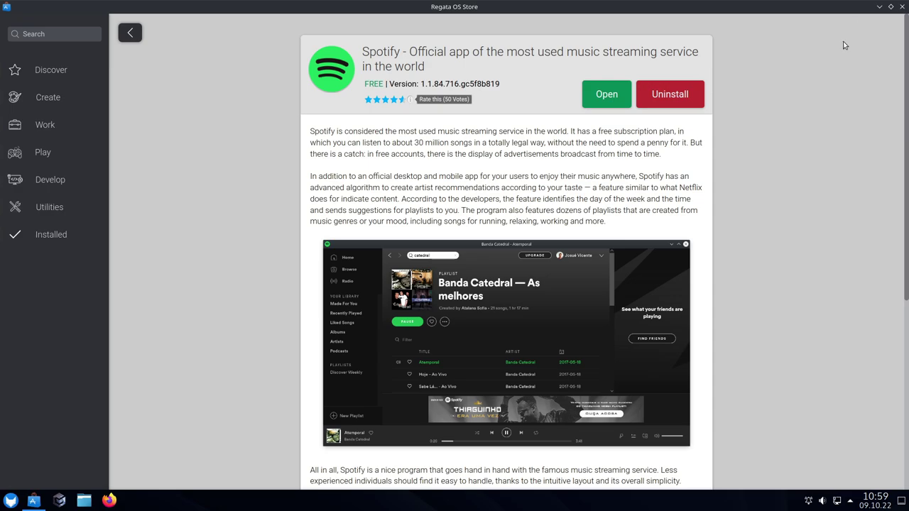
Go back to the spotify results, close the Store, and launch Game Access
click(131, 33)
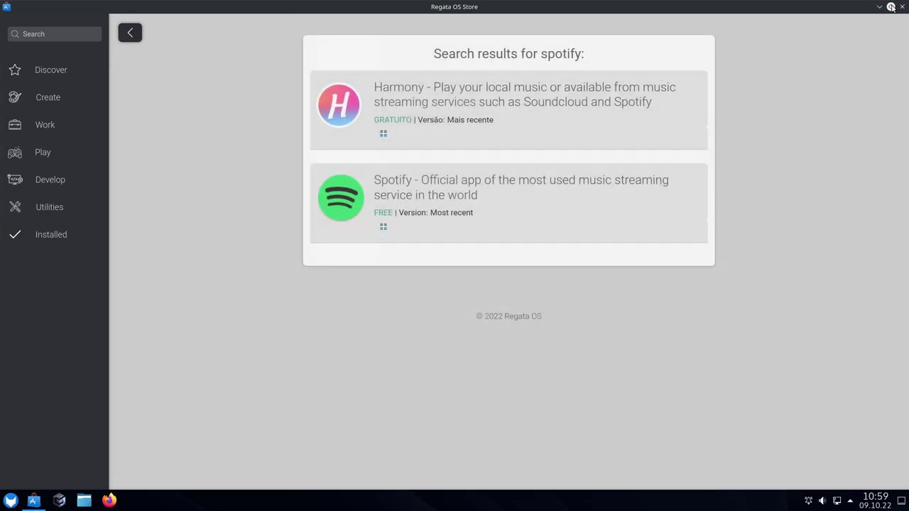
click(902, 7)
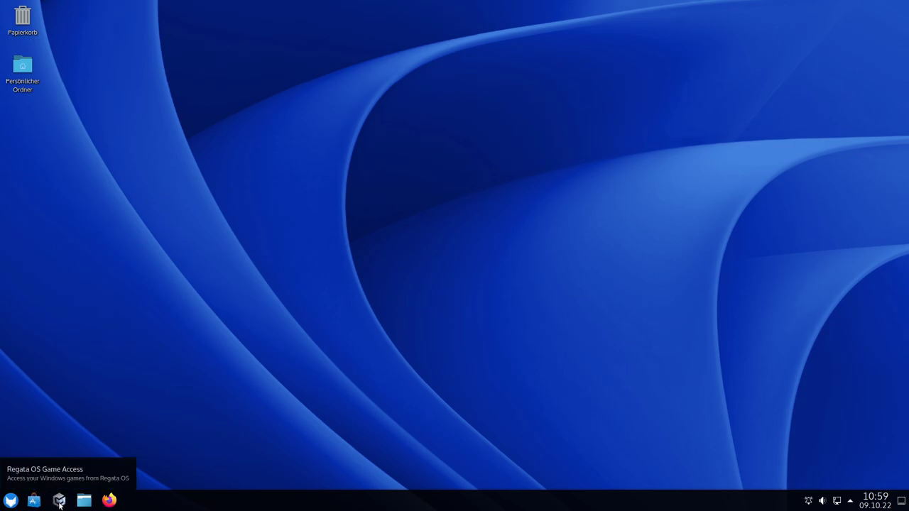
click(60, 501)
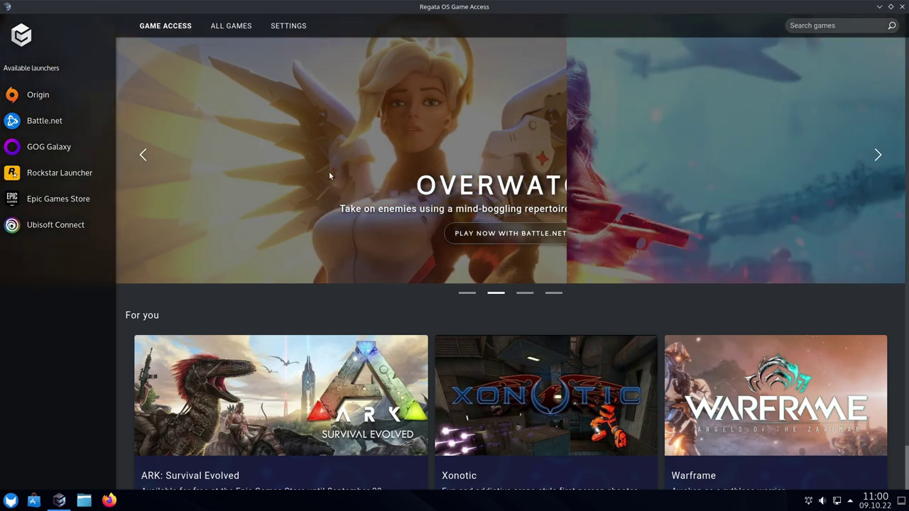
scroll(347, 182, down, 1)
scroll(347, 185, up, 1)
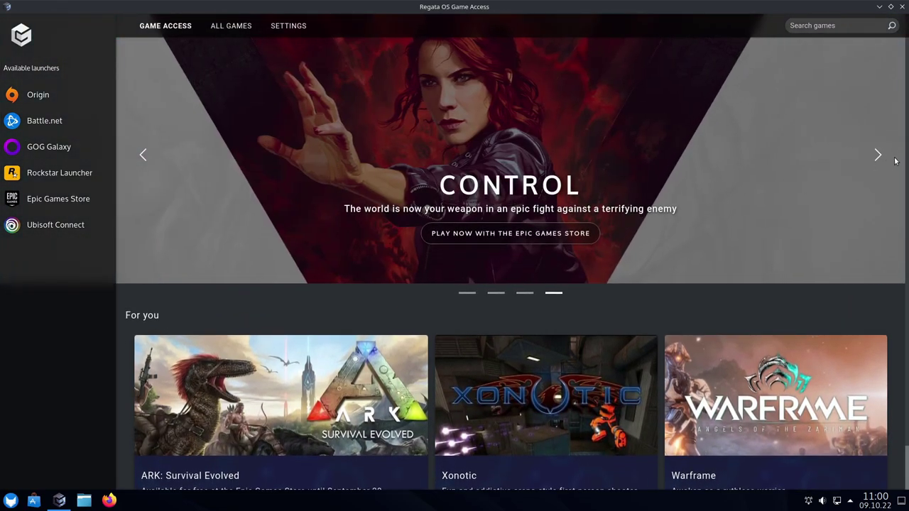
click(882, 156)
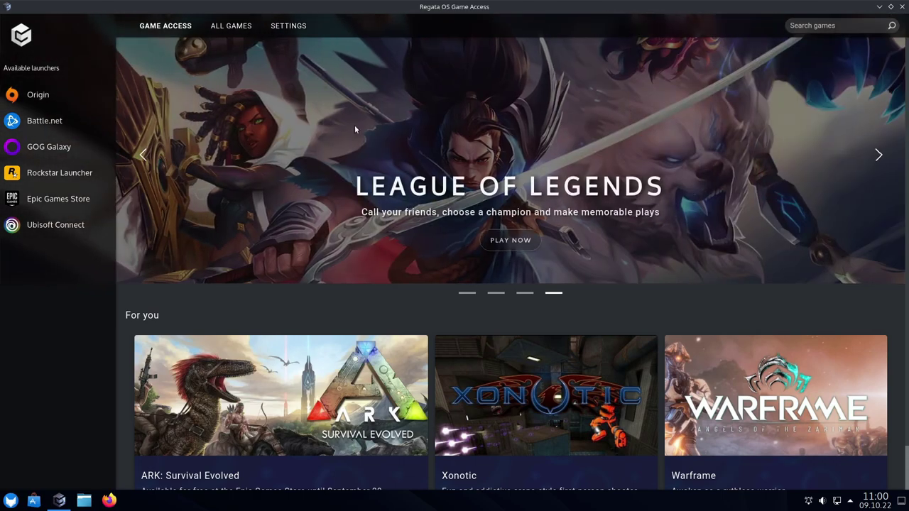
click(881, 153)
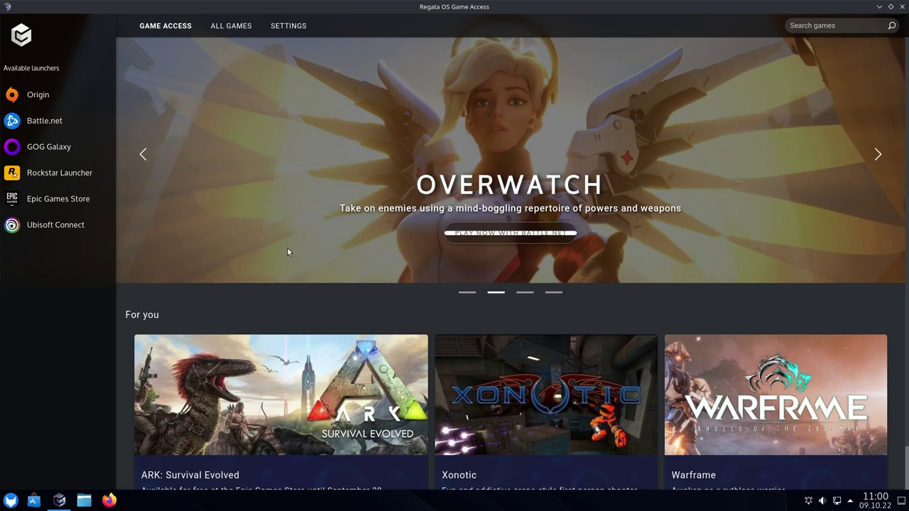
scroll(191, 216, down, 1)
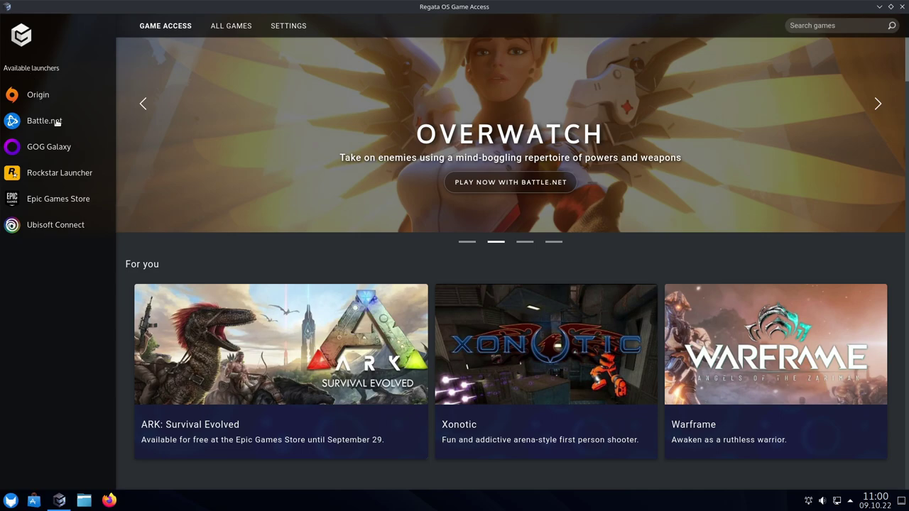
Browse the Origin, Battle.net, GOG Galaxy, Rockstar and Epic pages, ending on Ubisoft Connect
click(37, 96)
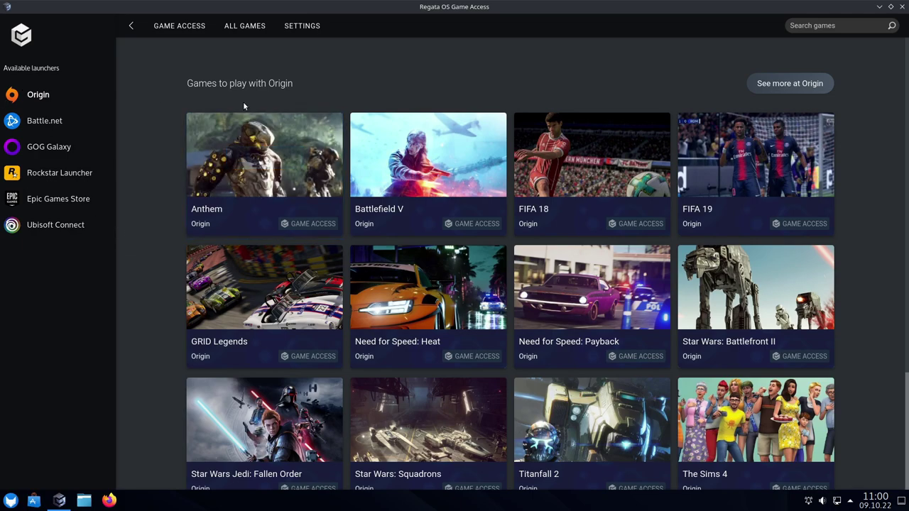
mouse_move(289, 264)
scroll(289, 261, down, 2)
scroll(288, 261, up, 2)
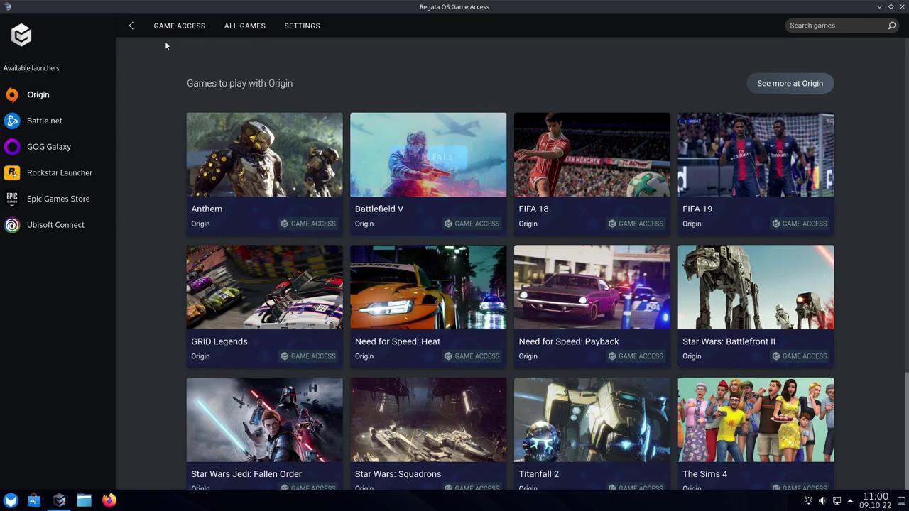
click(96, 121)
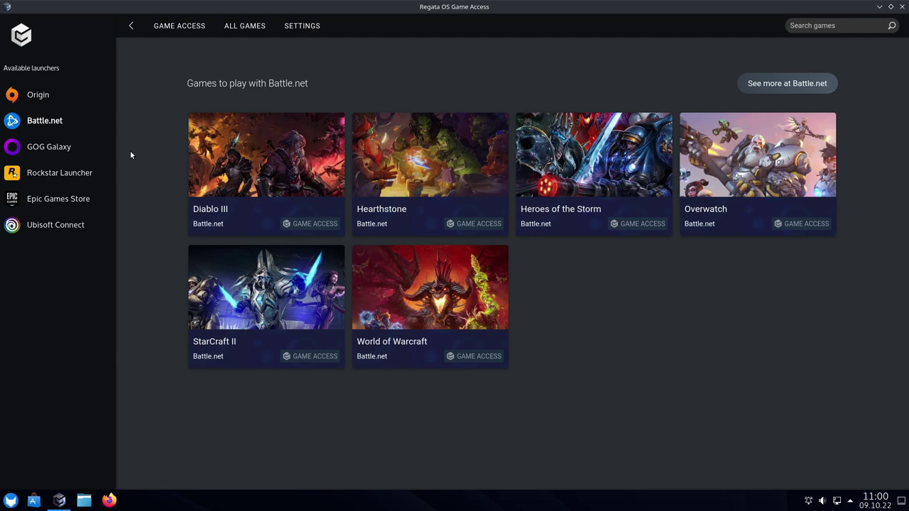
click(68, 146)
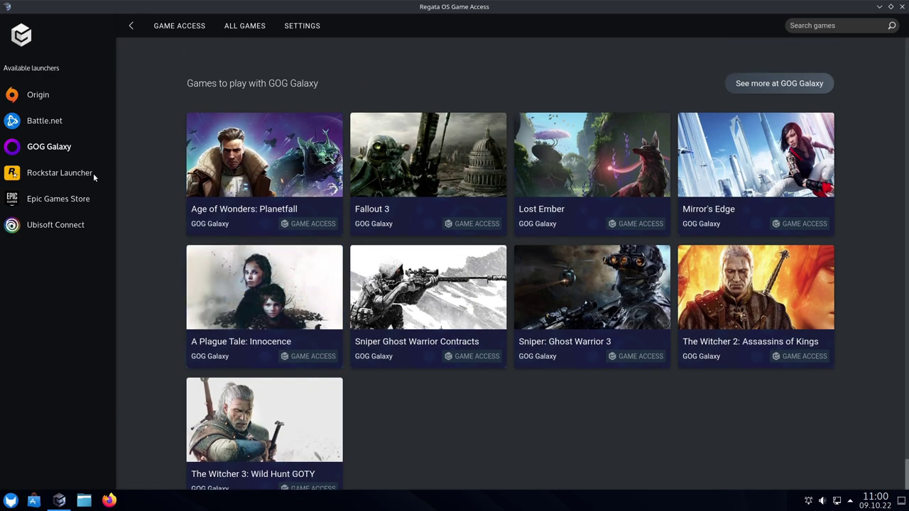
click(54, 173)
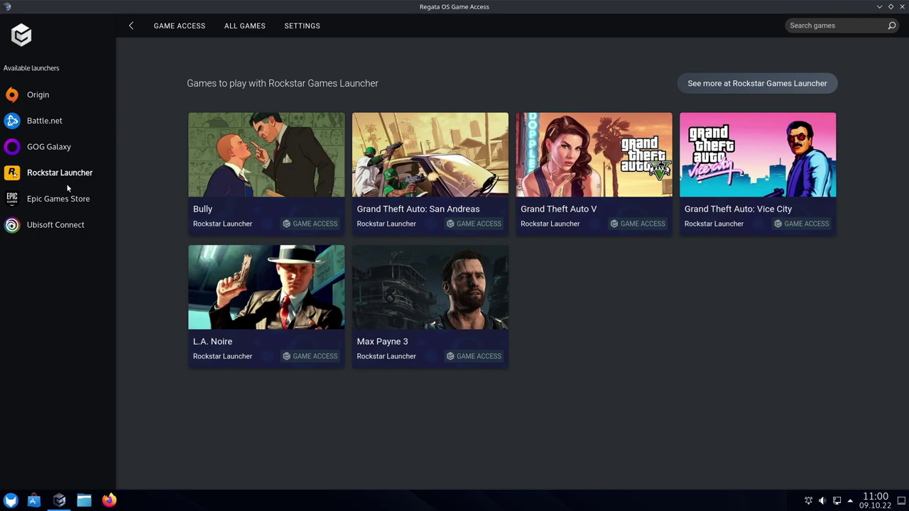
click(60, 199)
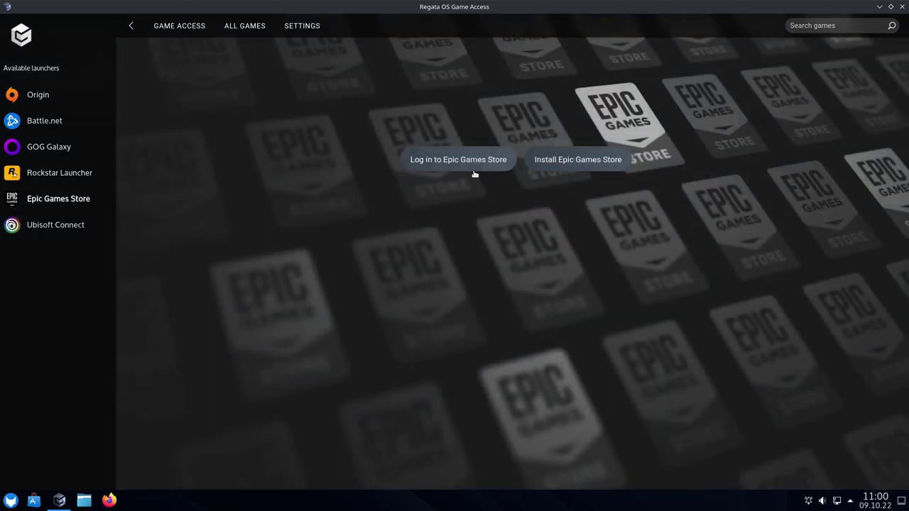
click(455, 160)
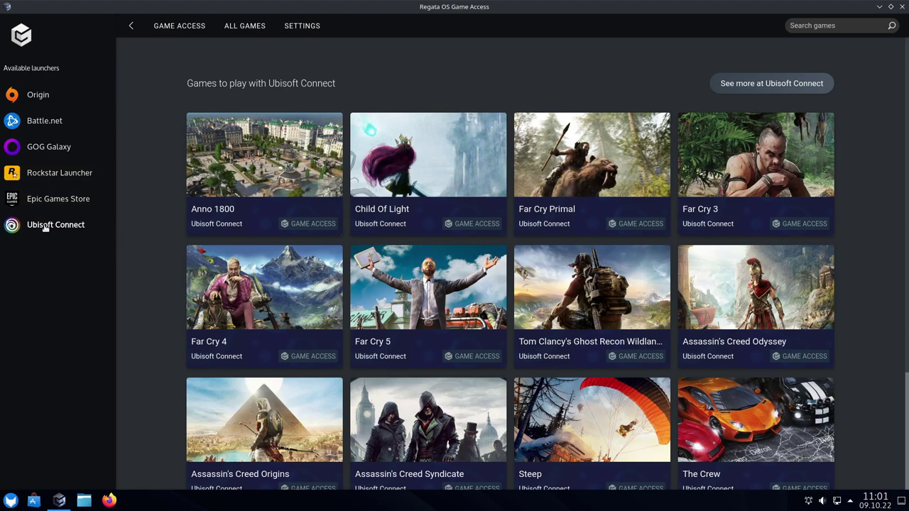
Pick a Ubisoft game card and confirm installing Ubisoft Connect
click(767, 83)
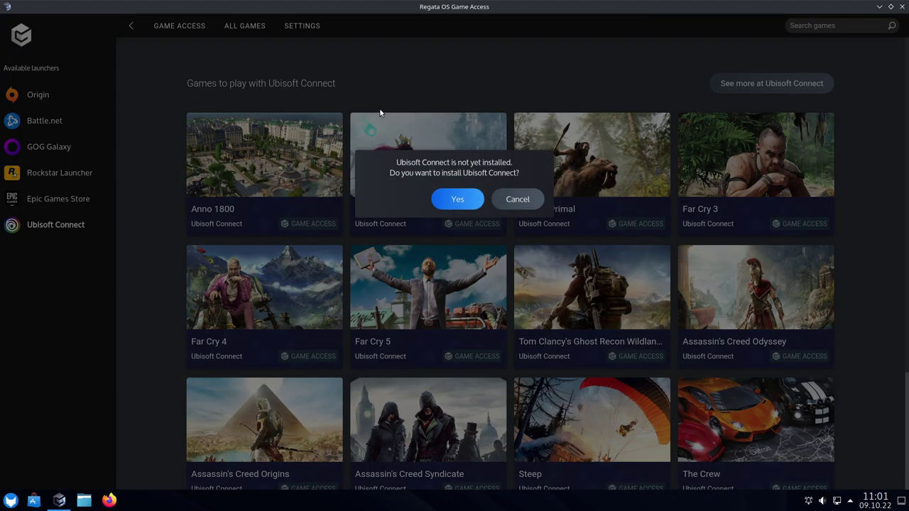
click(457, 199)
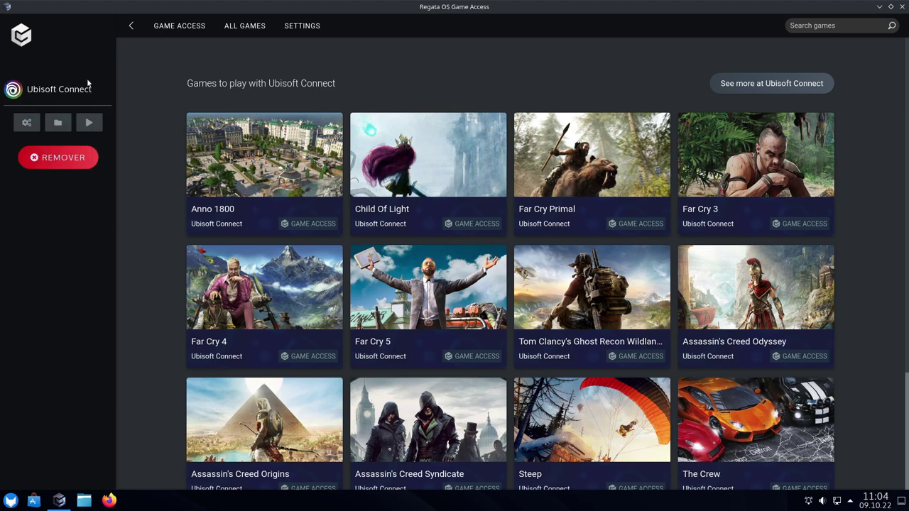
Reopen the Ubisoft Connect page and view its launcher shortcut's properties without changes
click(131, 27)
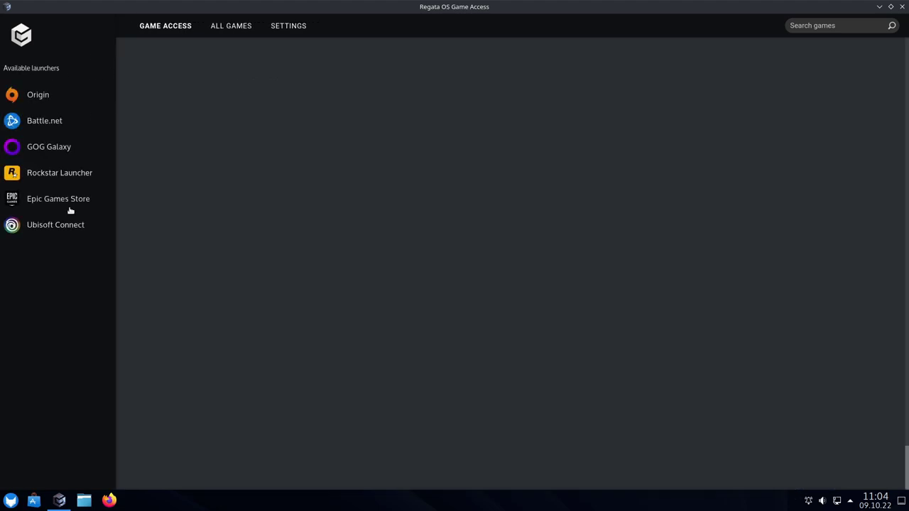
click(56, 227)
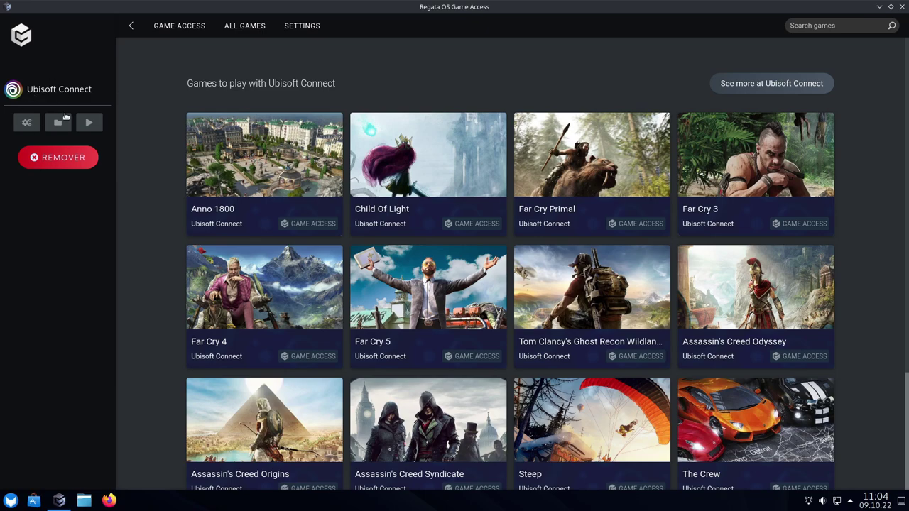
click(10, 500)
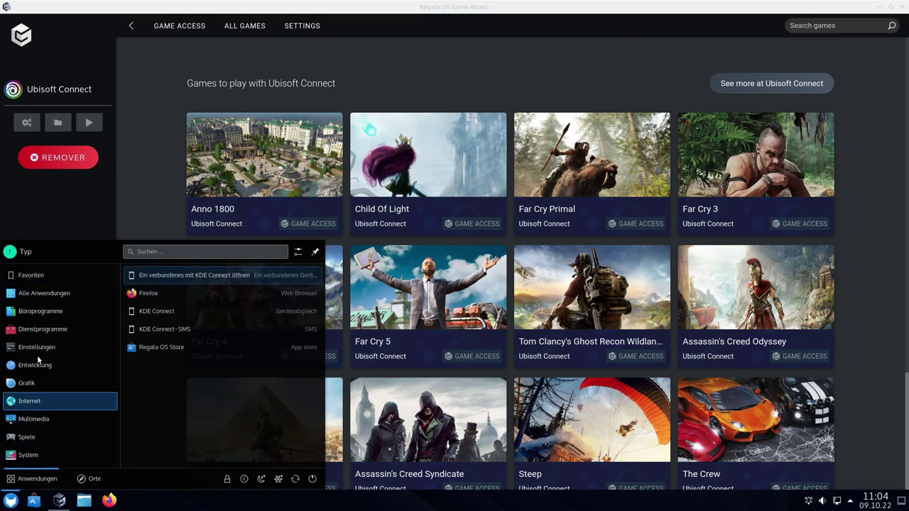
mouse_move(28, 444)
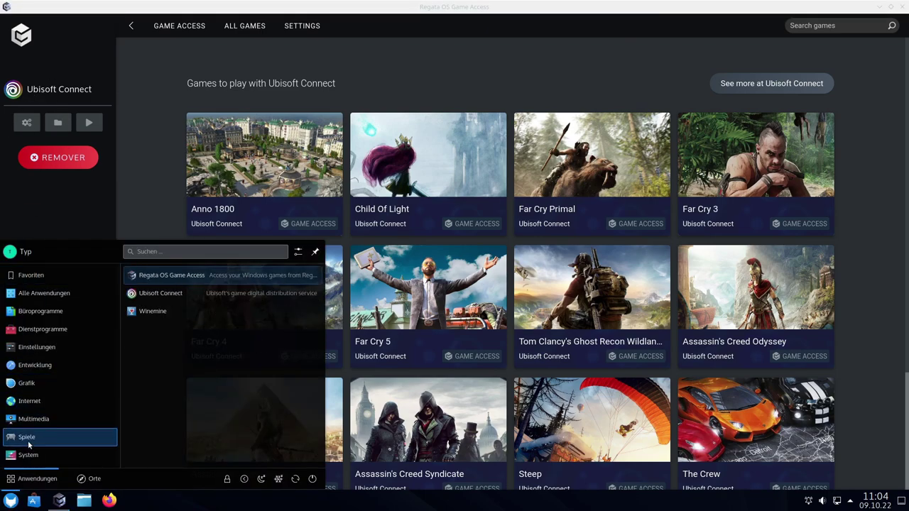
right_click(168, 294)
click(211, 317)
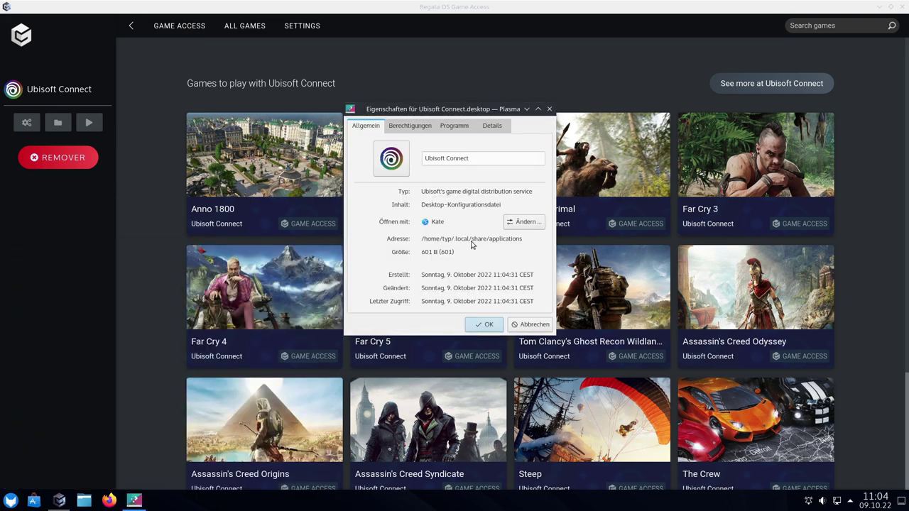
click(527, 324)
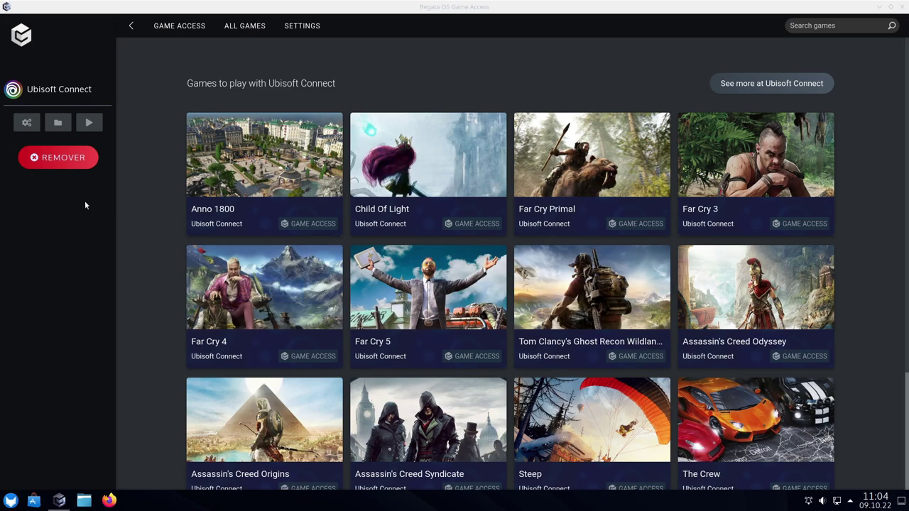
Try Ubisoft Connect's configuration button, cancel the file chooser, and reopen the launcher
click(26, 124)
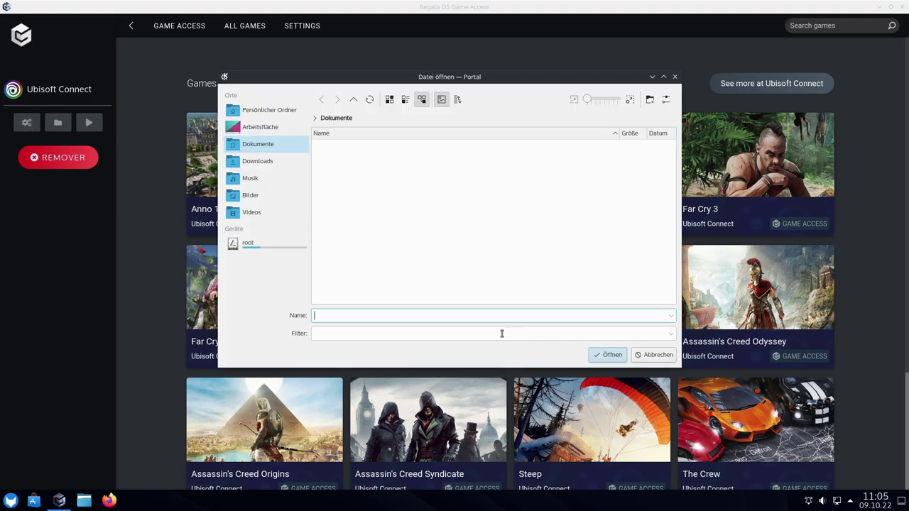
click(650, 354)
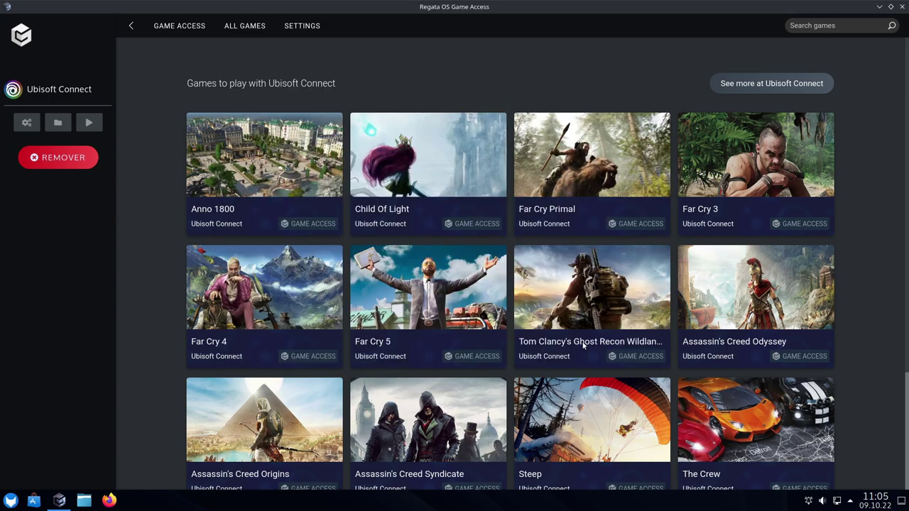
click(7, 502)
Start Ubisoft Connect from the Games category, then show the network status panel
mouse_move(54, 335)
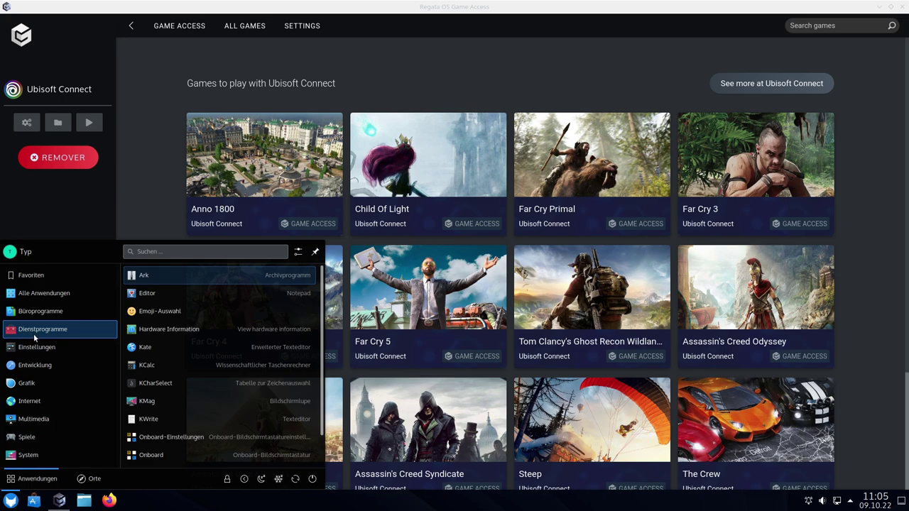
mouse_move(44, 437)
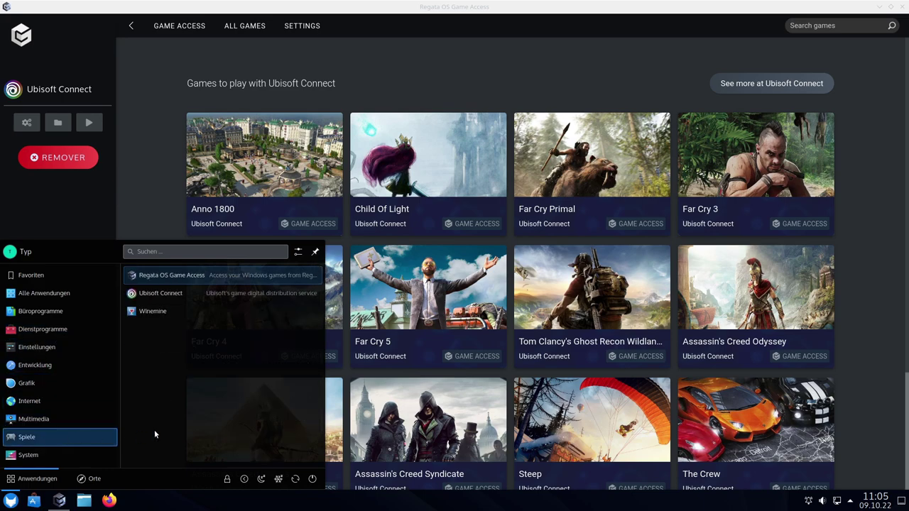
click(149, 294)
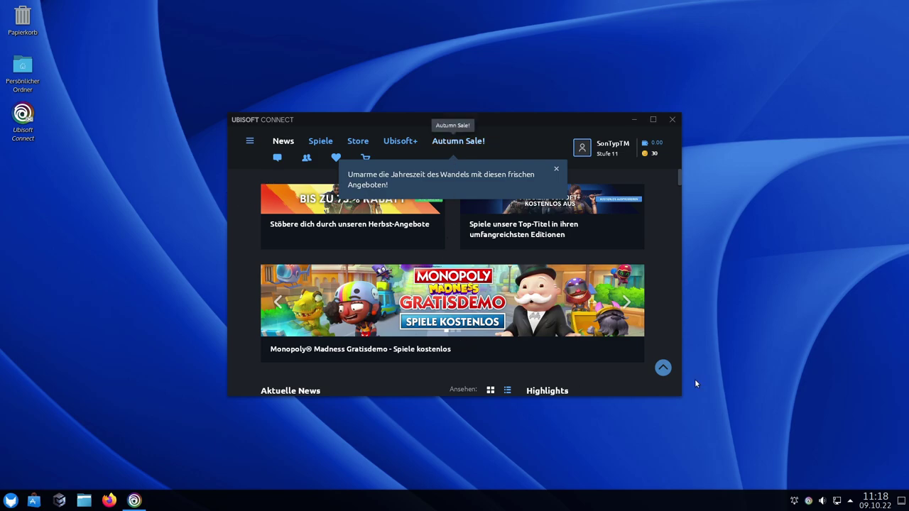
click(839, 504)
Open the wired connection's settings and confirm IPv6 stays Deaktiviert
click(896, 331)
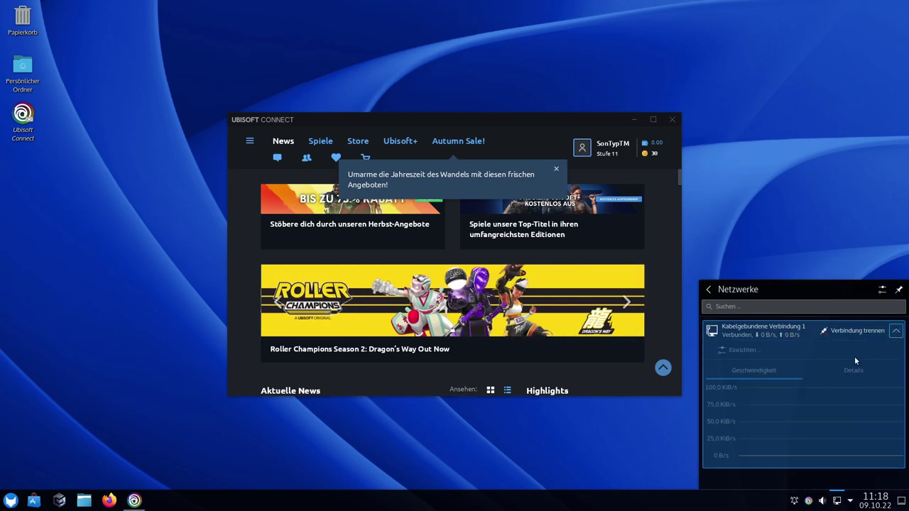
click(738, 349)
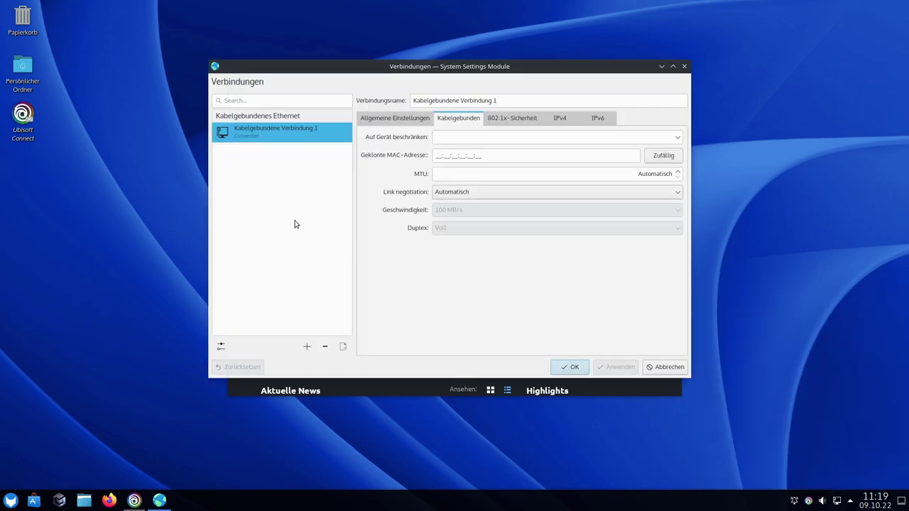
click(599, 118)
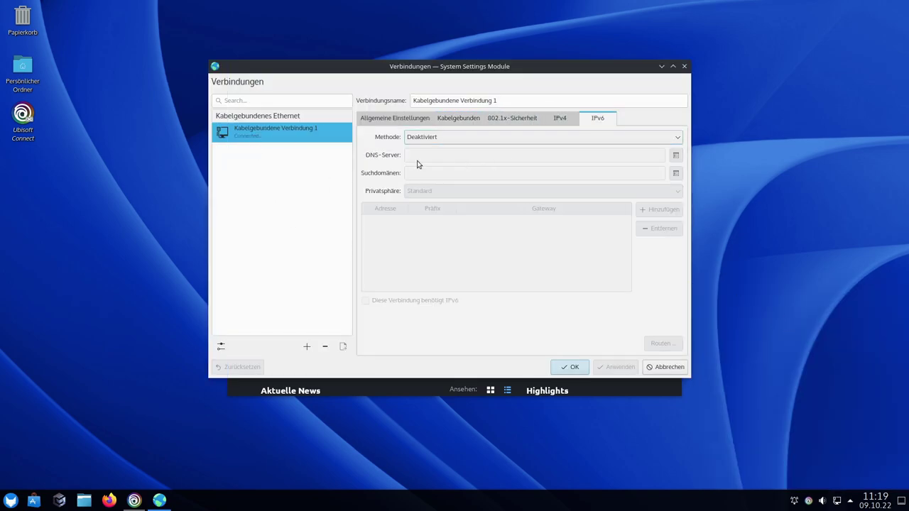
click(435, 139)
click(435, 140)
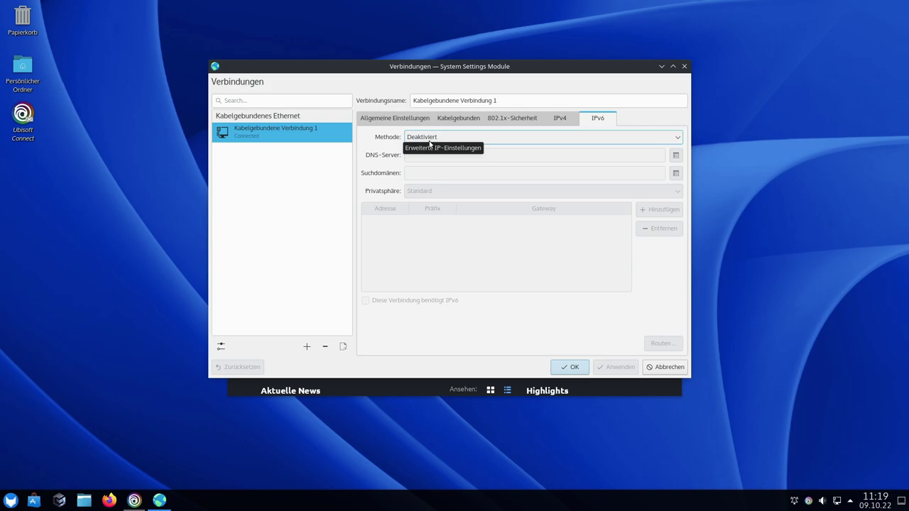
Check the IPv4 DNS servers 8.8.8.8,1.1.1.1, close, and open date and time settings
click(560, 121)
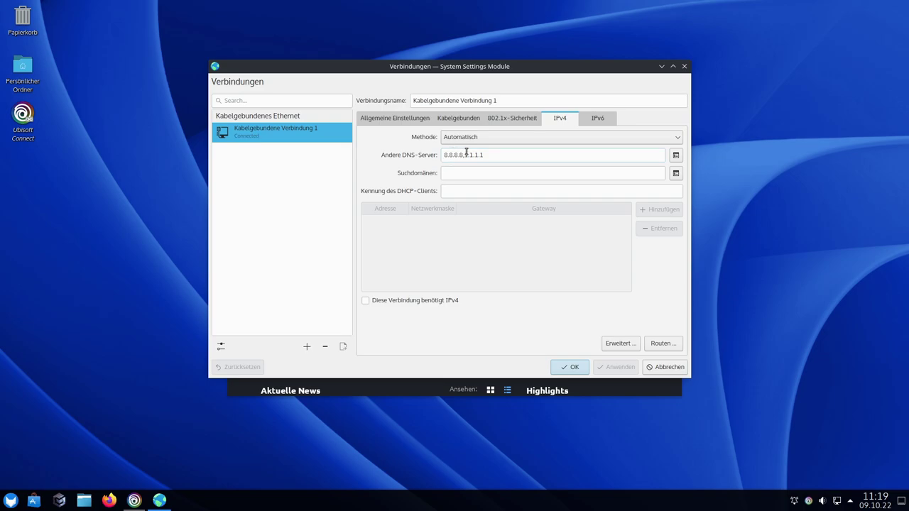
drag(465, 155, 505, 155)
click(497, 155)
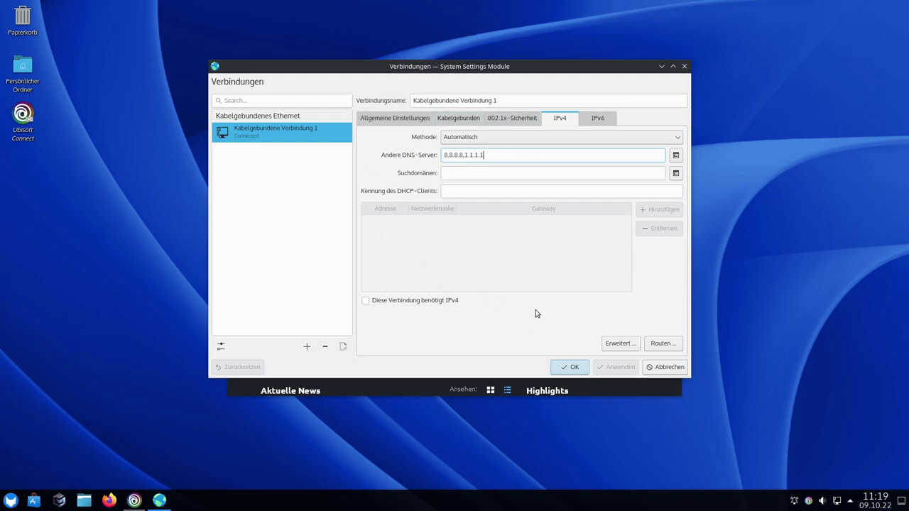
click(667, 367)
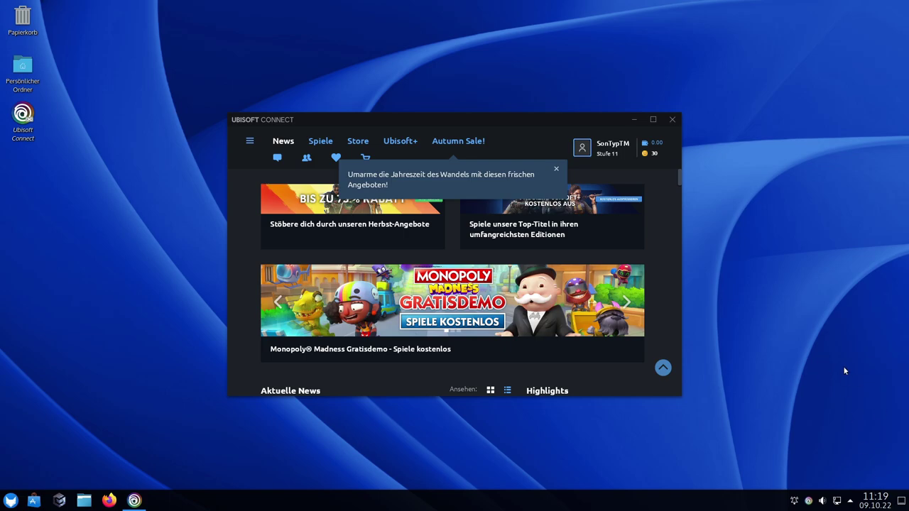
right_click(880, 505)
click(862, 456)
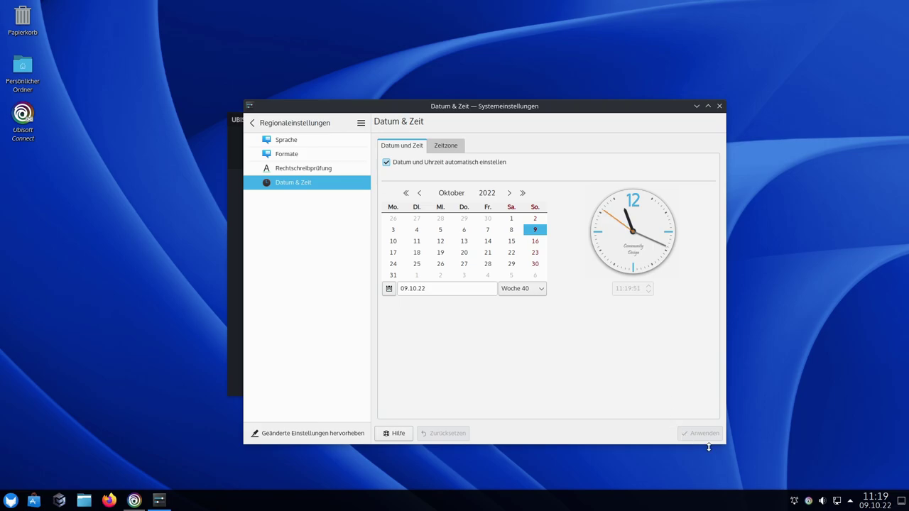
Go to the Spiele library, dismiss the autumn sale notice, and open Rabbids Coding!
click(720, 106)
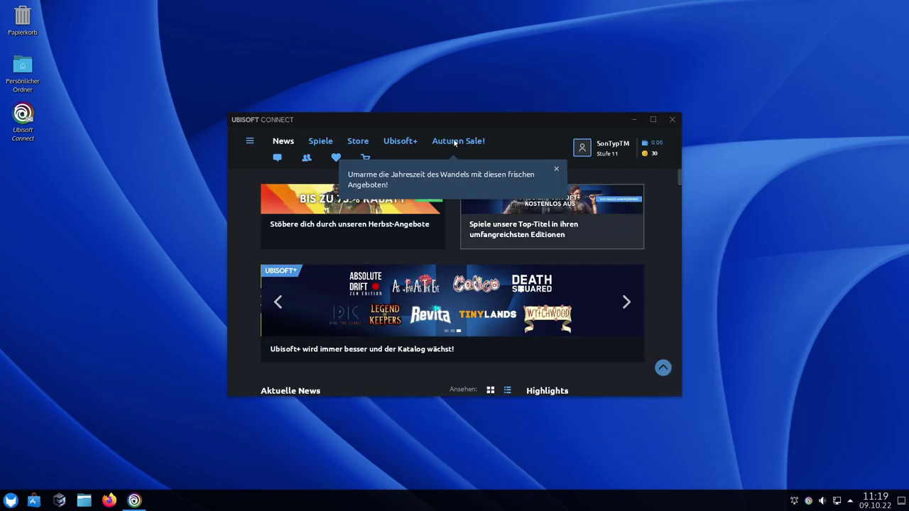
click(321, 146)
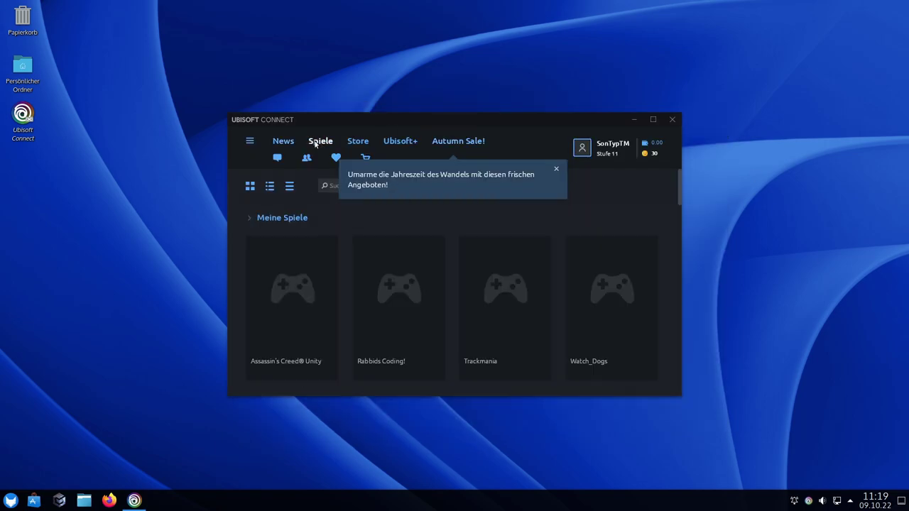
click(557, 168)
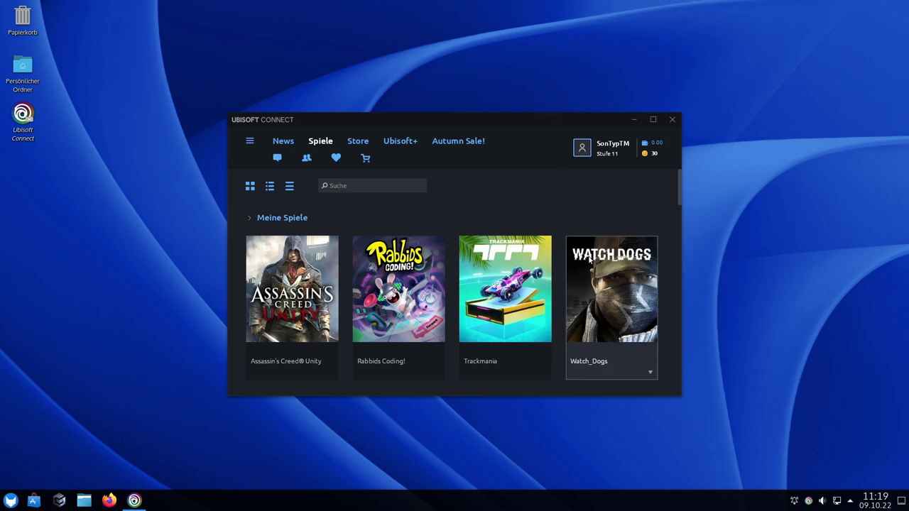
click(398, 295)
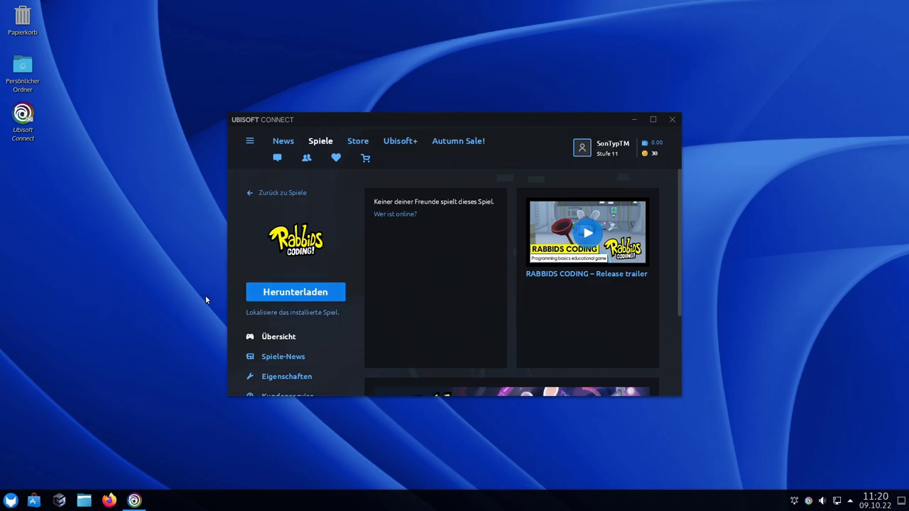
Download Rabbids Coding! with Start menu and desktop shortcuts, accepting the licence agreement
click(252, 293)
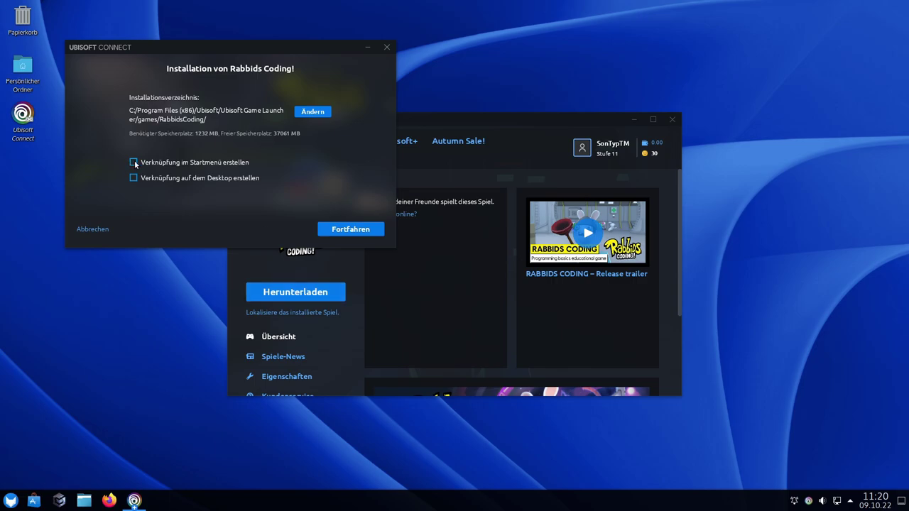
click(134, 163)
click(134, 179)
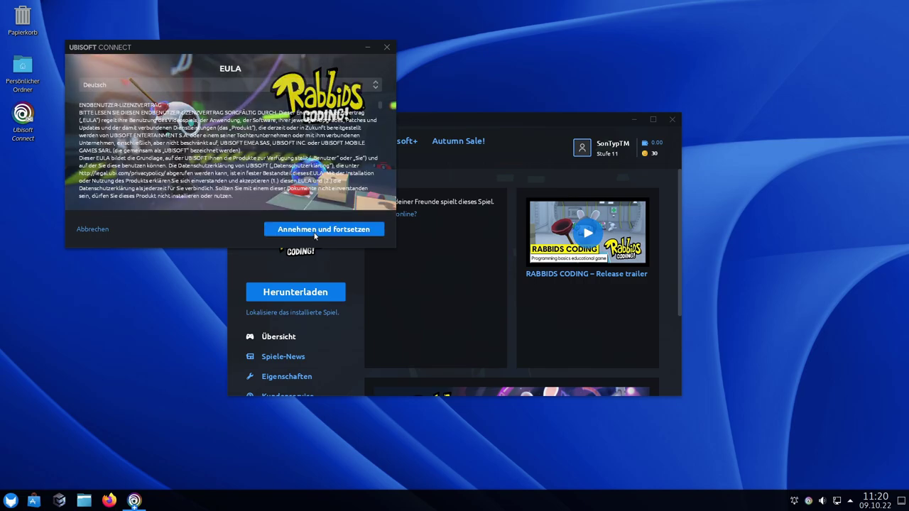
click(308, 230)
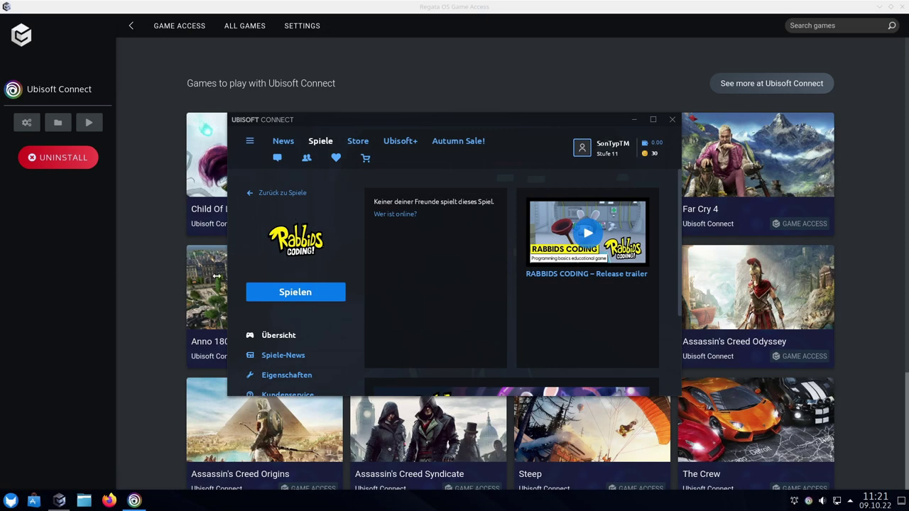
Enable AMD FSR and Close automatically in Game Access settings, cancelling the external folder picker
click(326, 297)
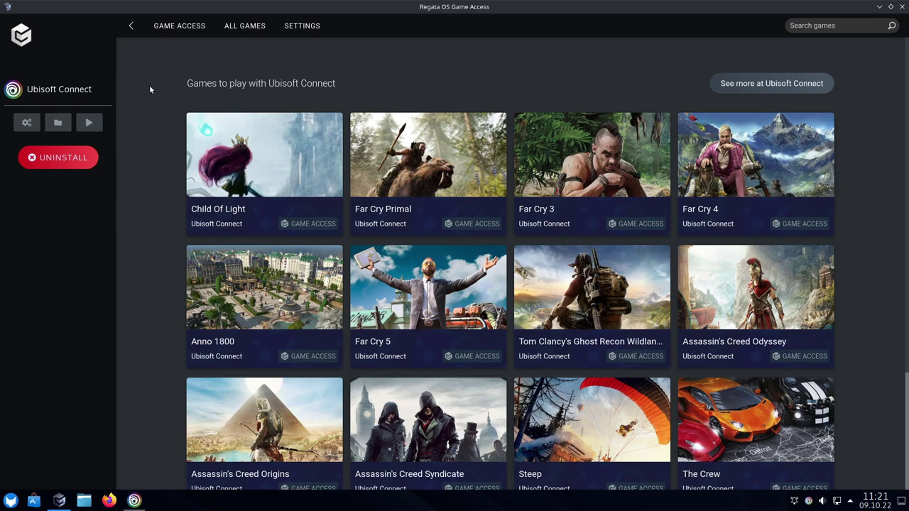
click(294, 29)
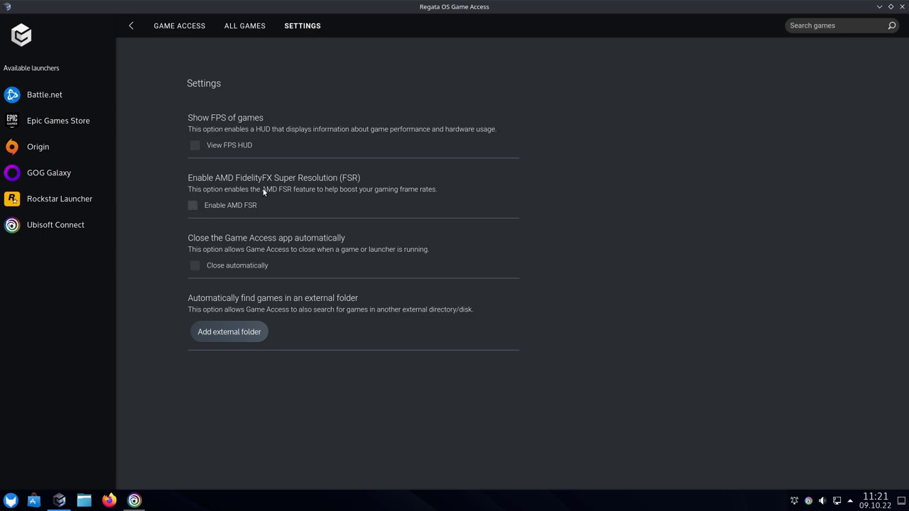
click(194, 207)
click(195, 266)
click(227, 332)
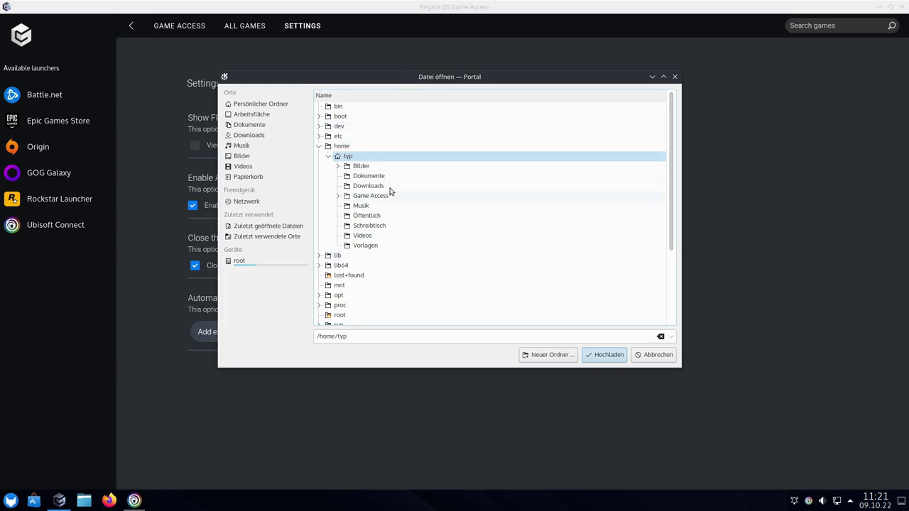
key(Escape)
Relaunch Ubisoft Connect from Game Access and start Rabbids Coding!
click(61, 224)
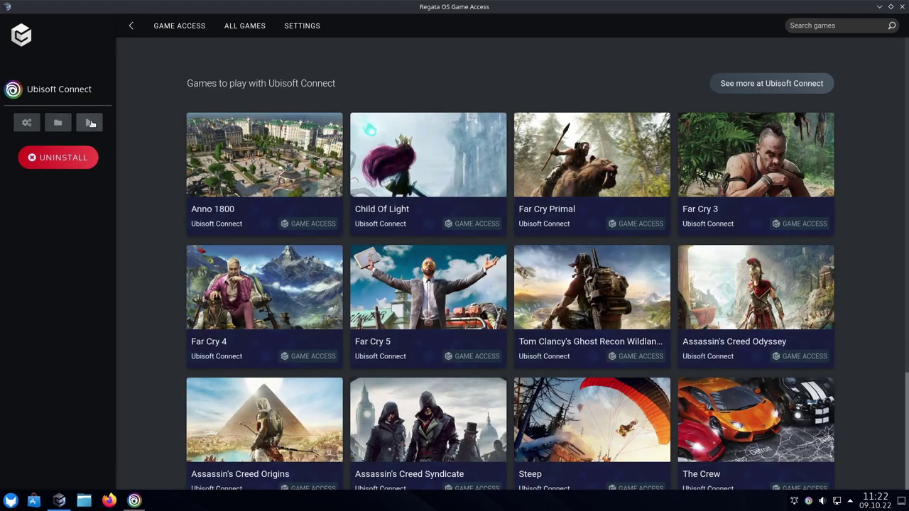
click(91, 123)
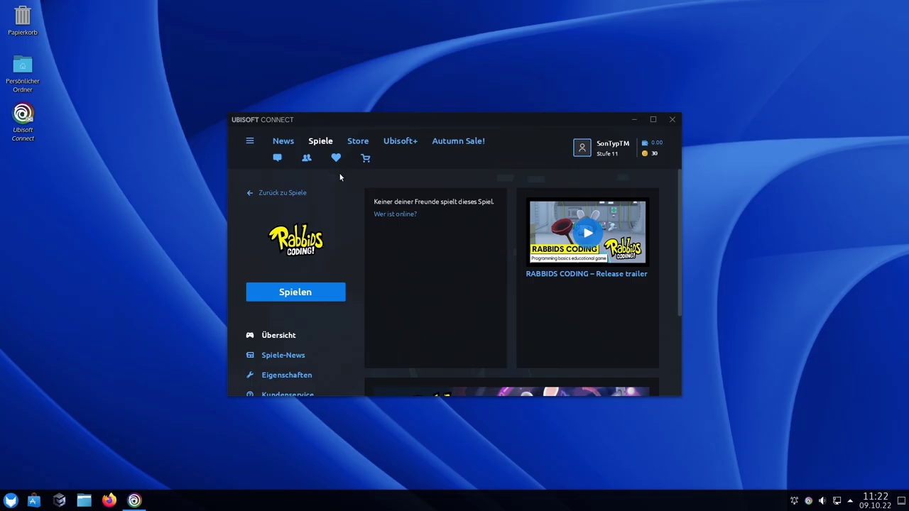
click(281, 291)
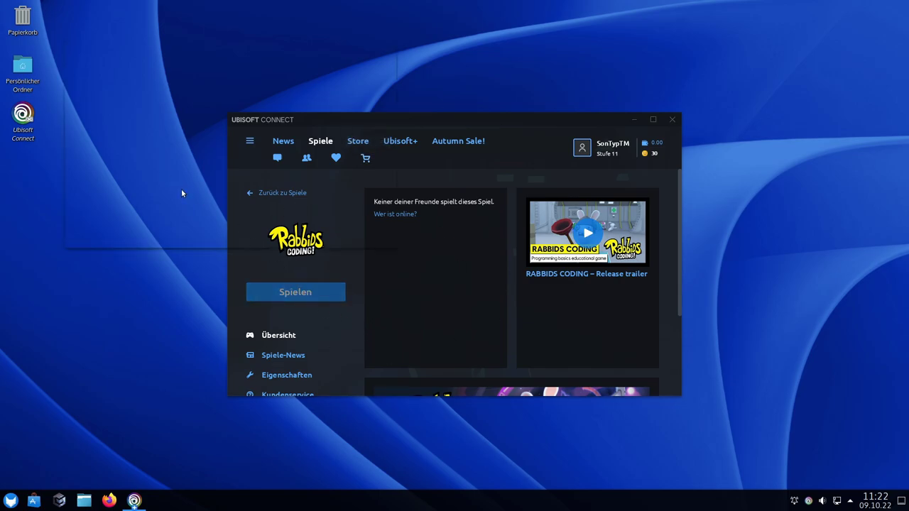